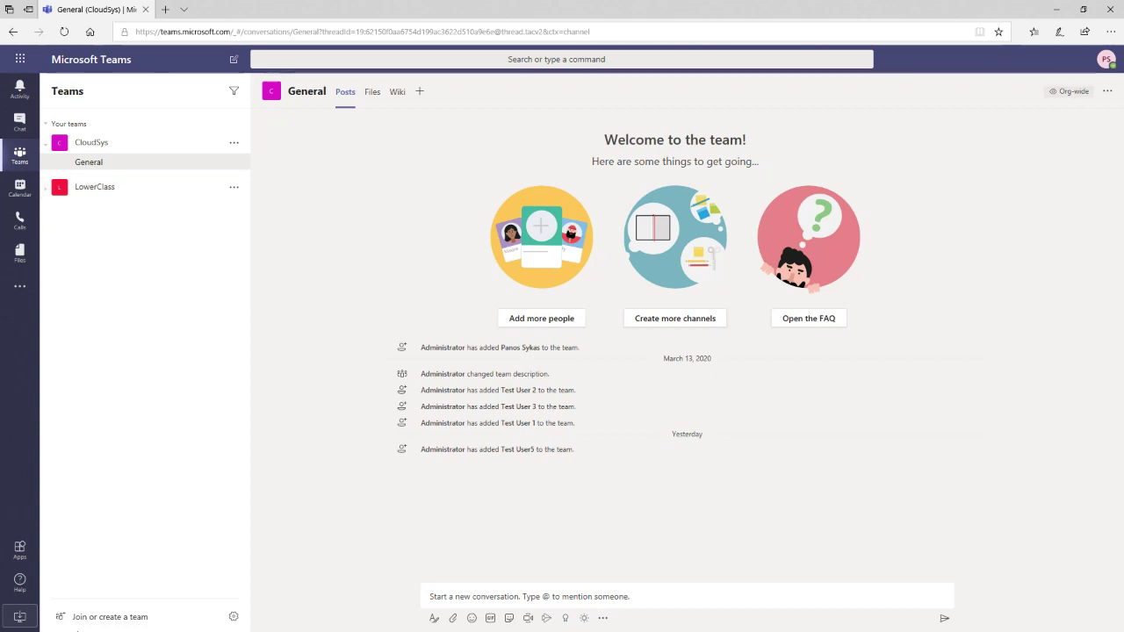
- Build a public team from scratch named 'Webinar Public'
left_click(83, 623)
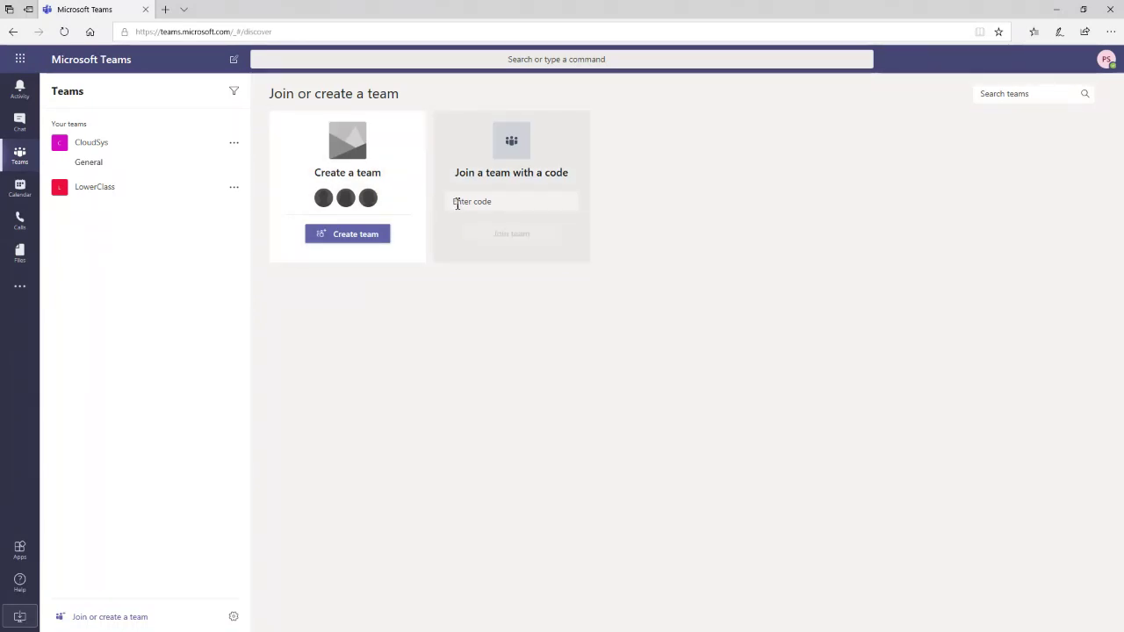
left_click(370, 244)
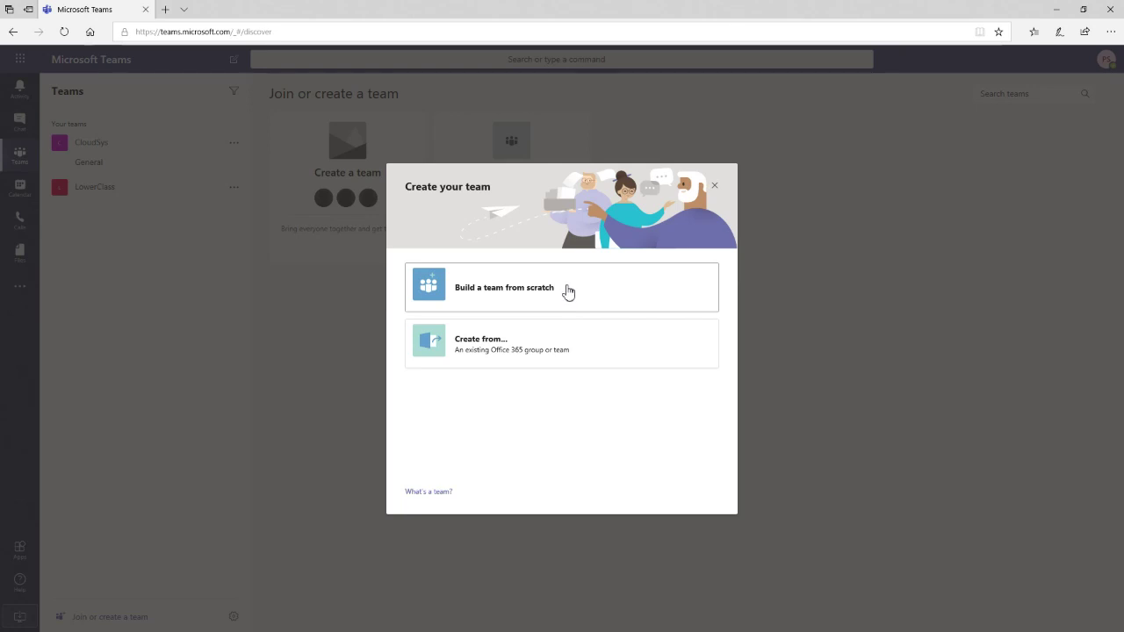
left_click(536, 302)
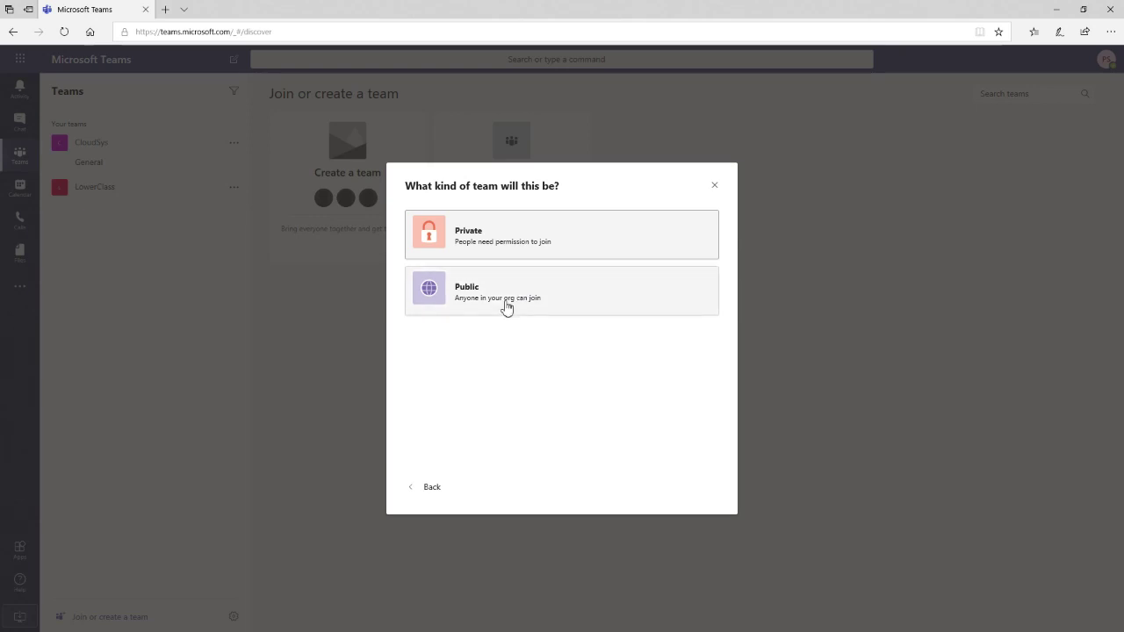
left_click(503, 305)
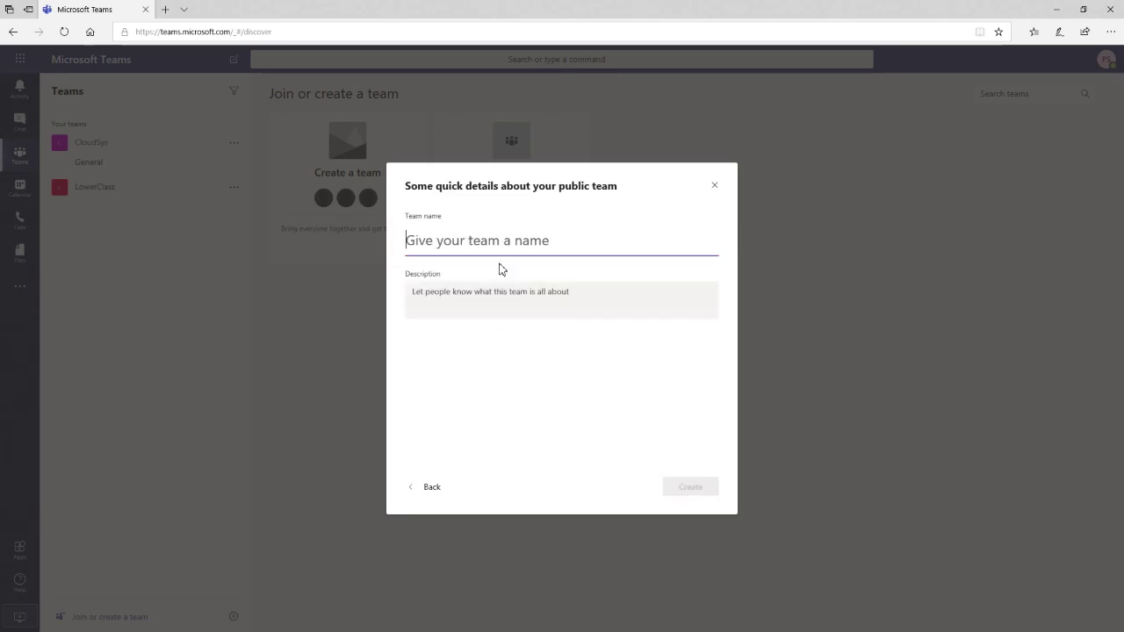
type("Webin")
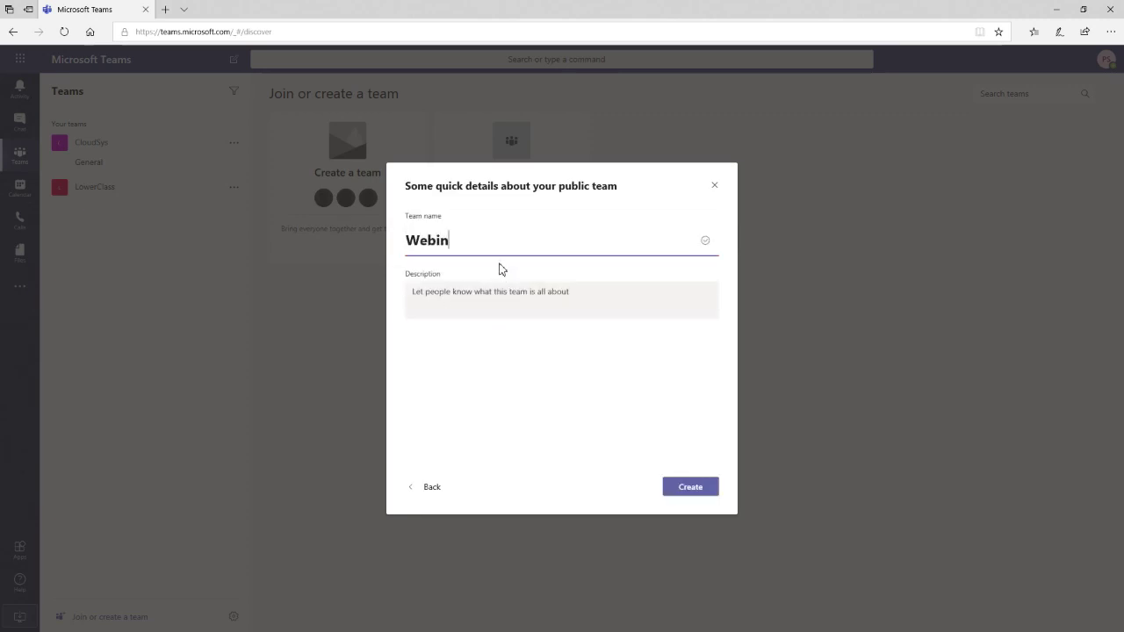
type("ar Public")
left_click(701, 490)
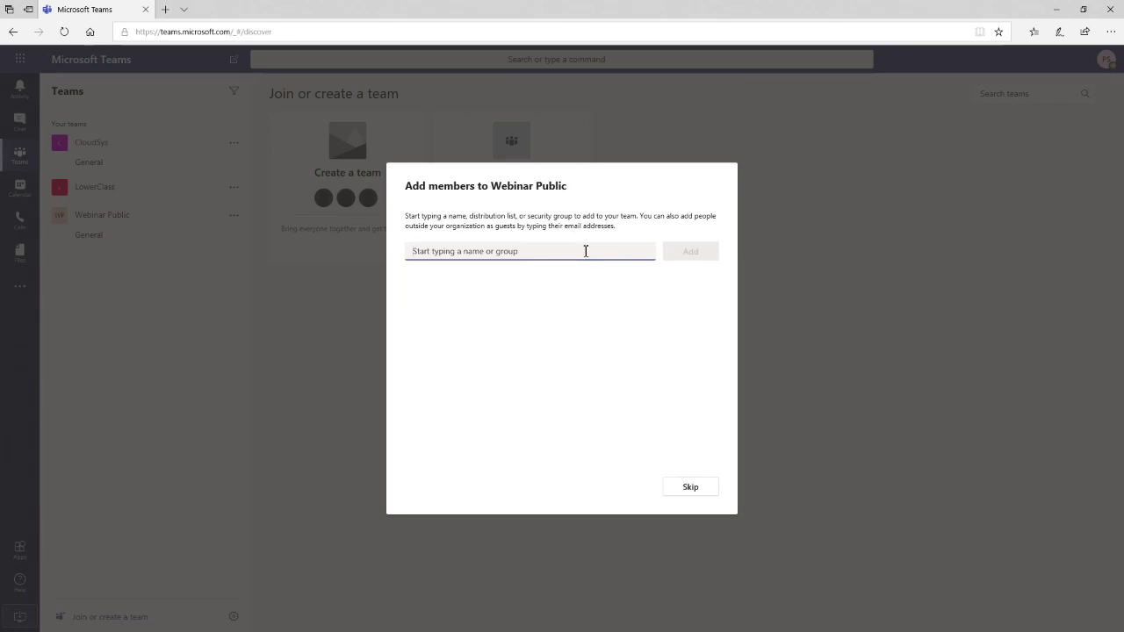
- Add the second test user to Webinar Public with the Member role and close the dialog
type("testu")
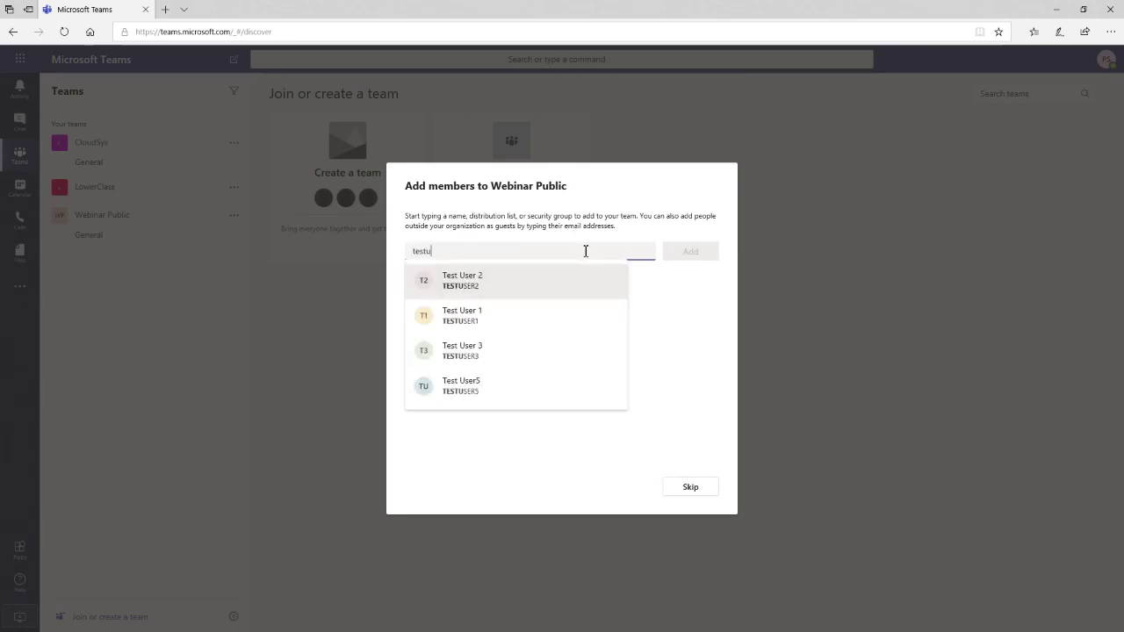
left_click(466, 293)
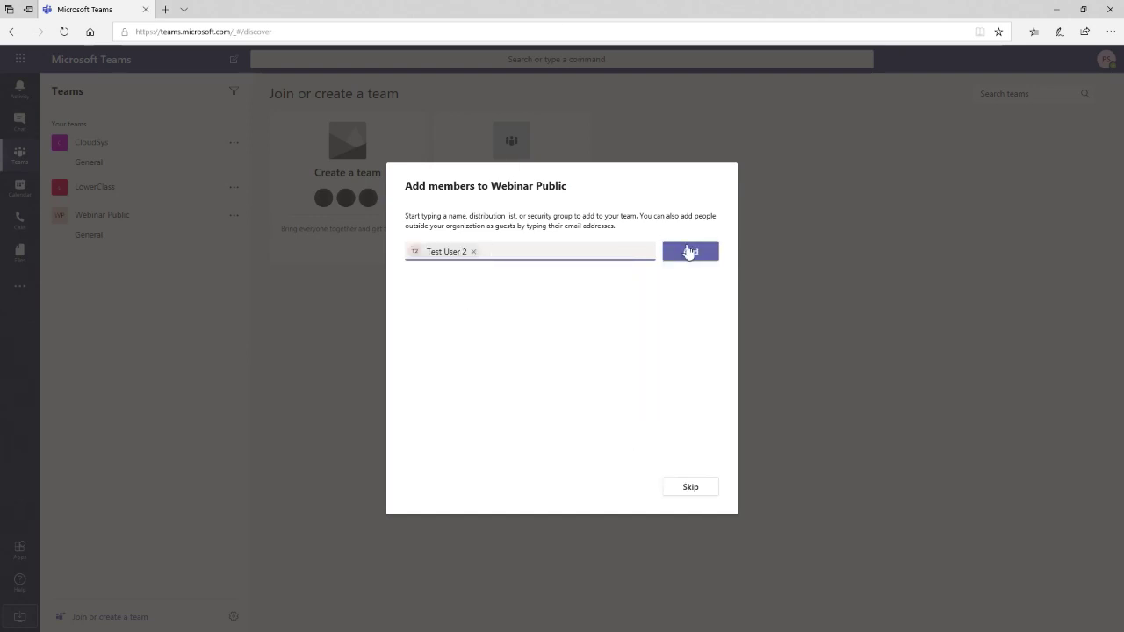
left_click(691, 252)
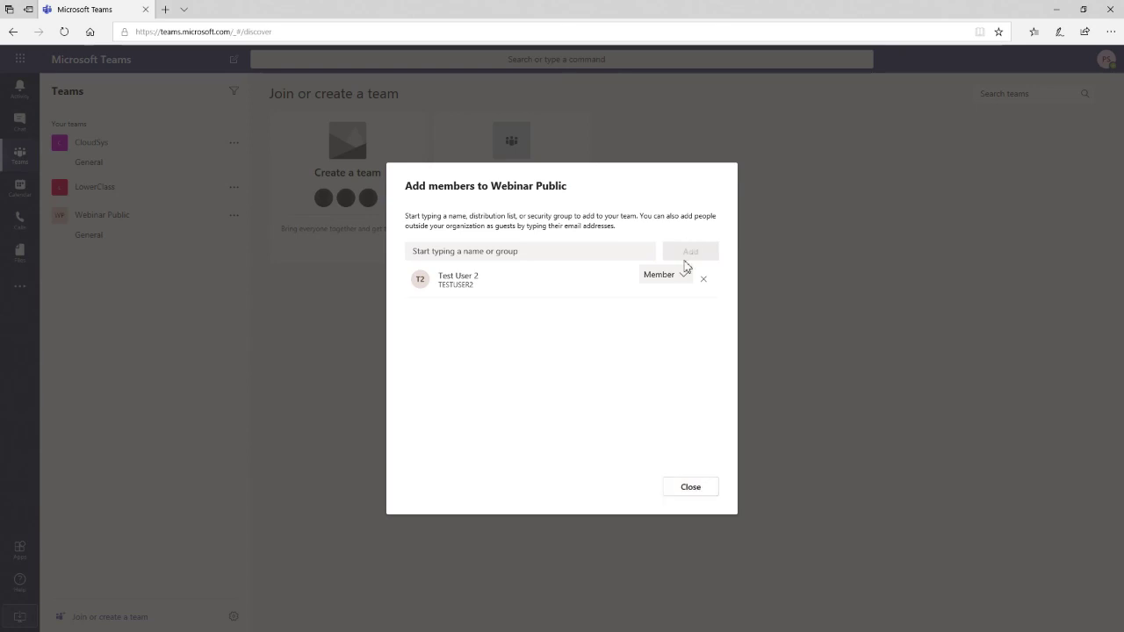
left_click(684, 276)
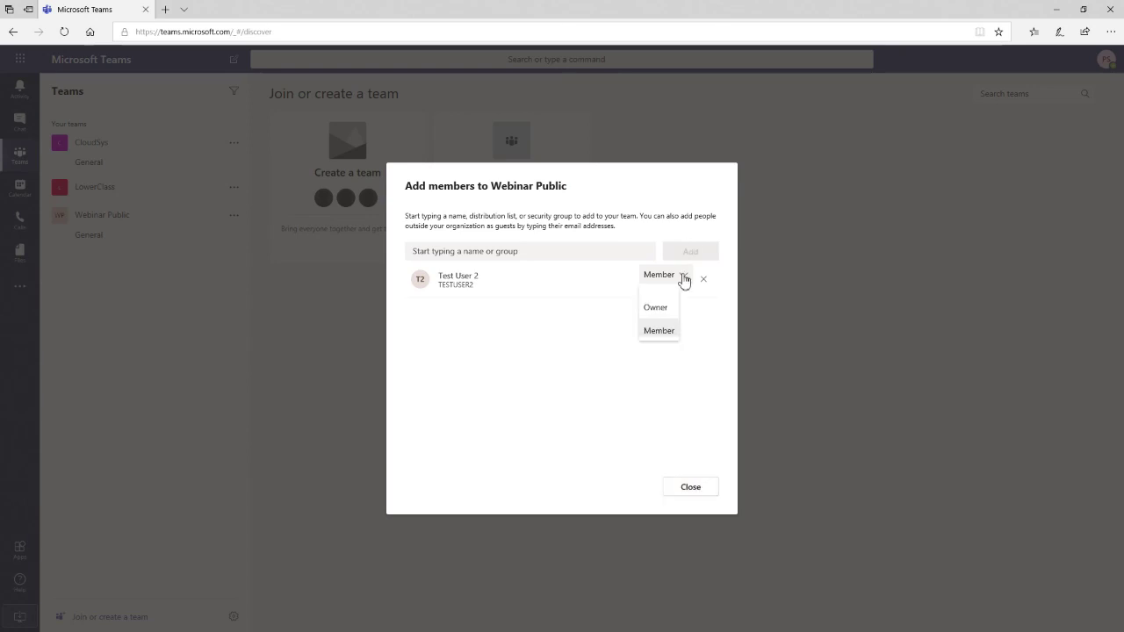
left_click(665, 335)
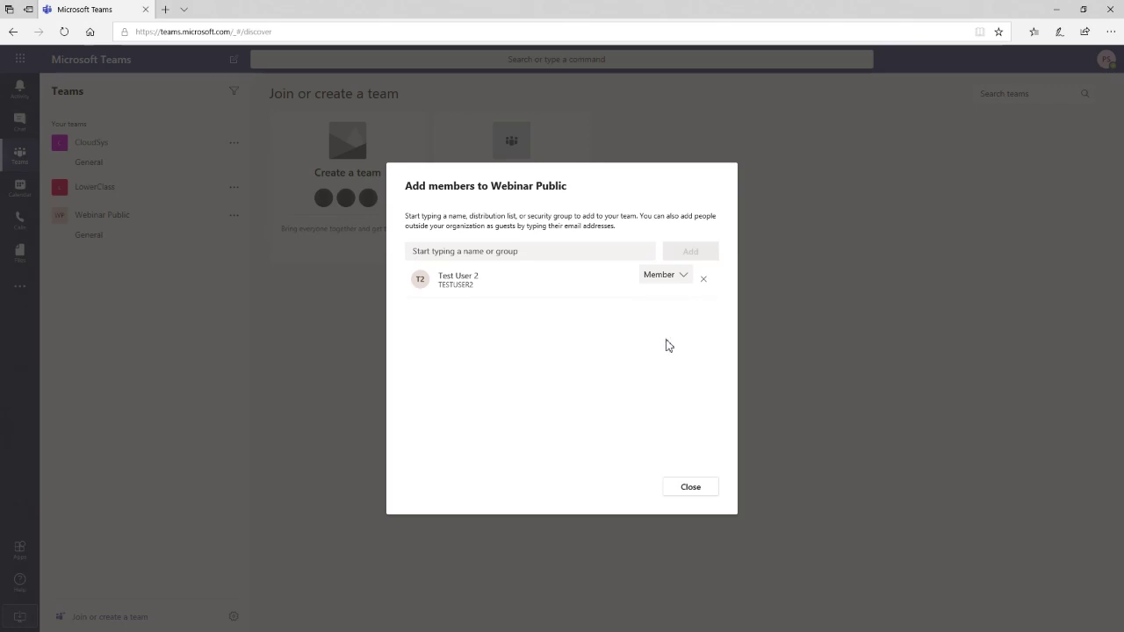
left_click(697, 495)
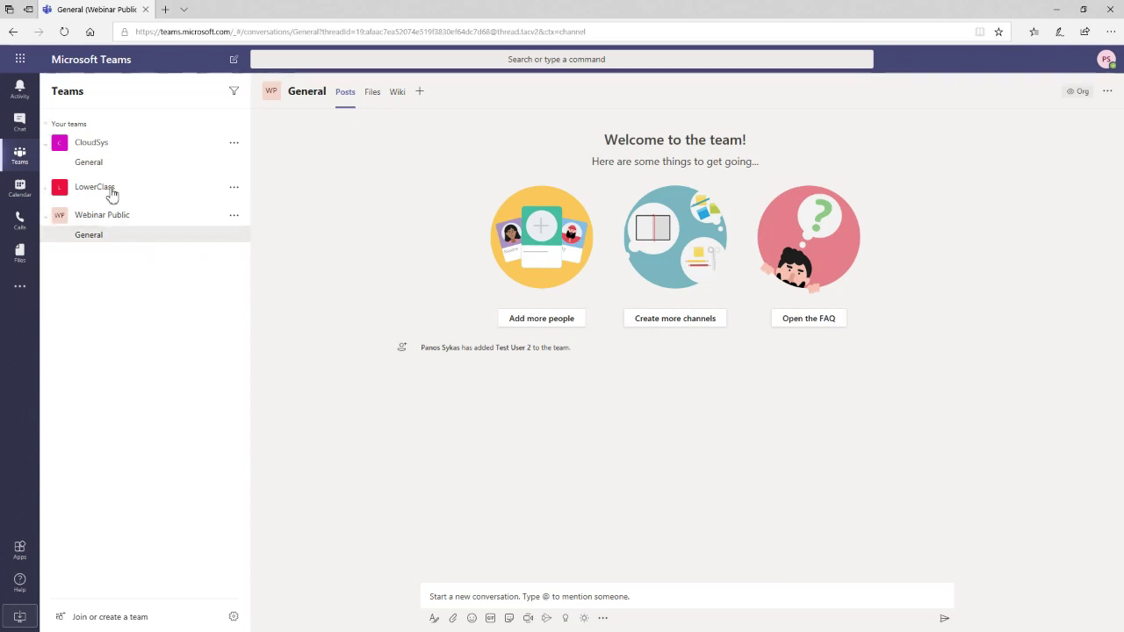
- Collapse and re-expand Webinar Public, then bring up its options menu
left_click(68, 224)
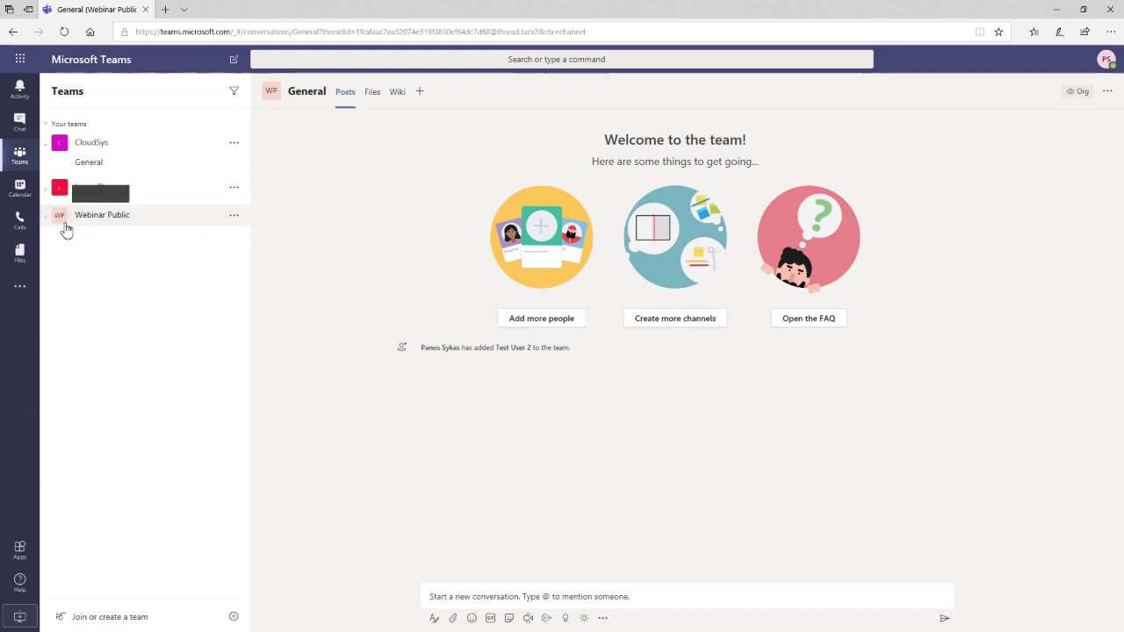
left_click(67, 225)
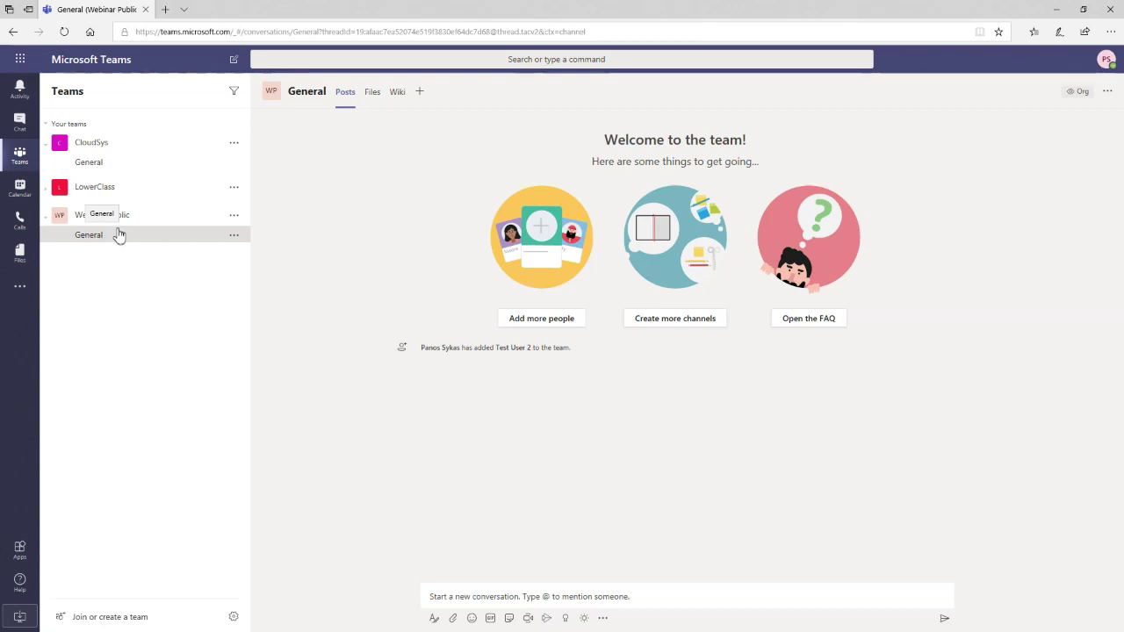
left_click(235, 218)
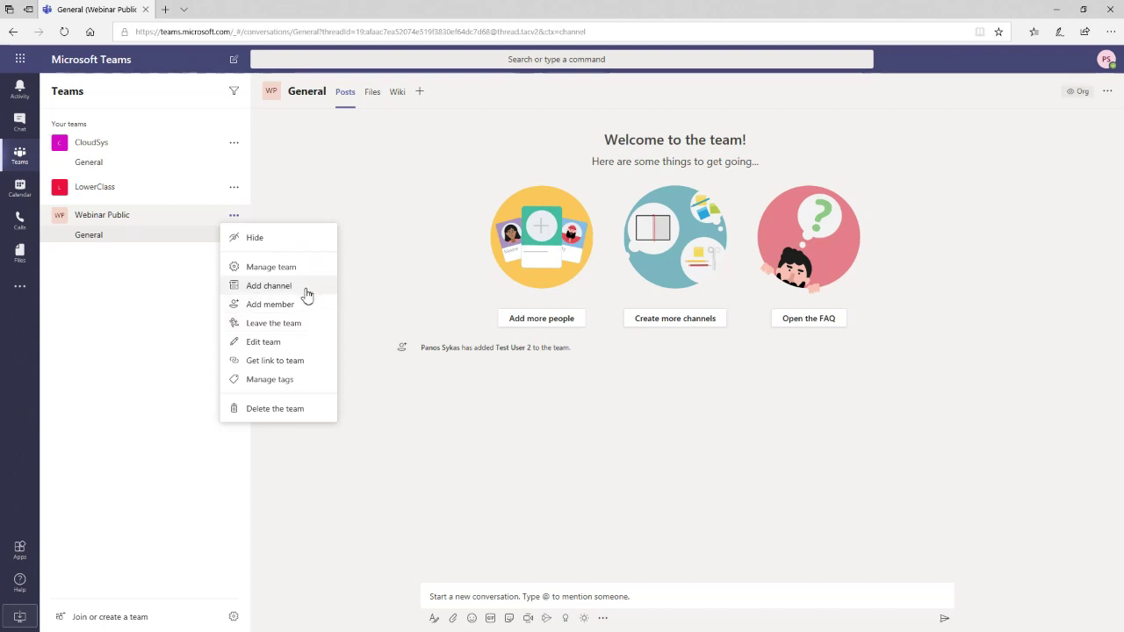
- Create the Standard channel 'Teams Webinar' with 'Automatically show this channel' ticked
left_click(306, 293)
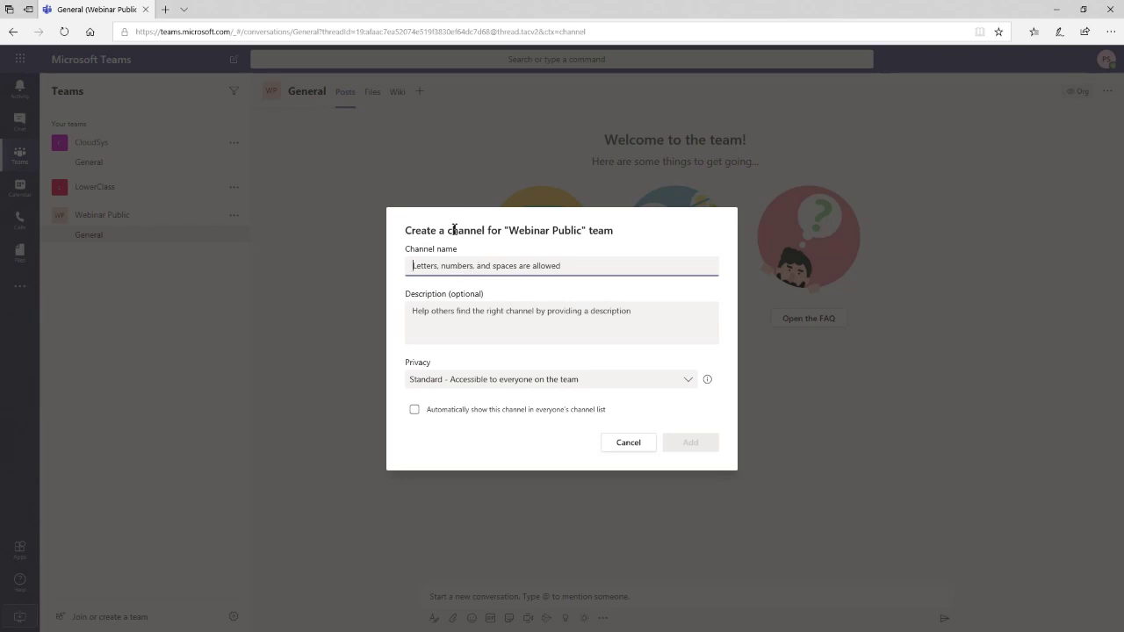
type("Teams ")
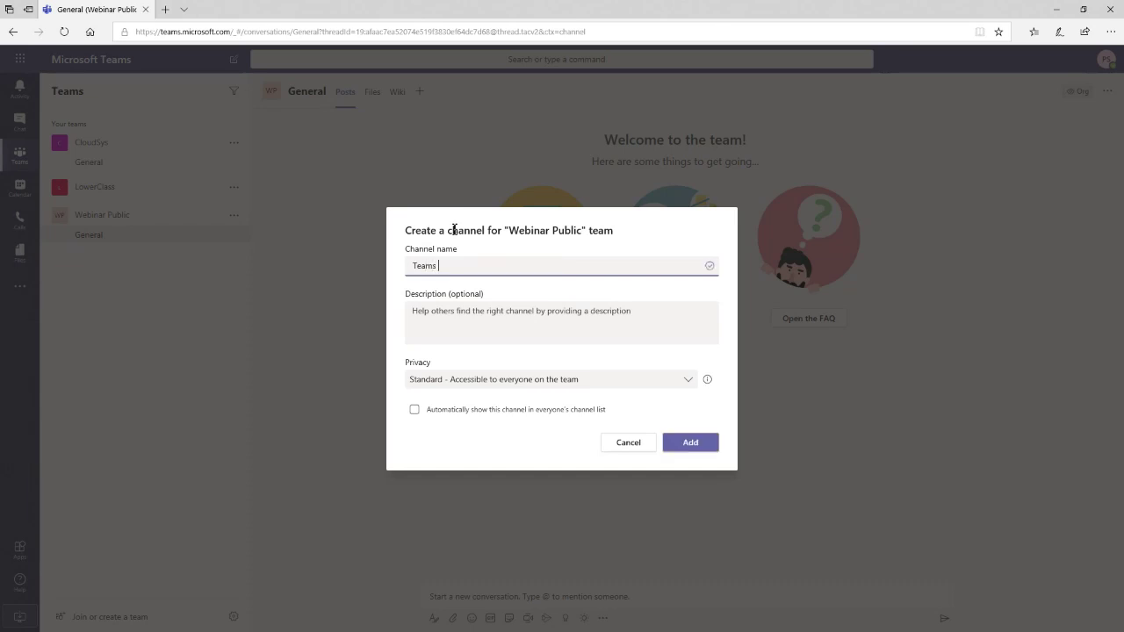
type("Webinar")
left_click(688, 384)
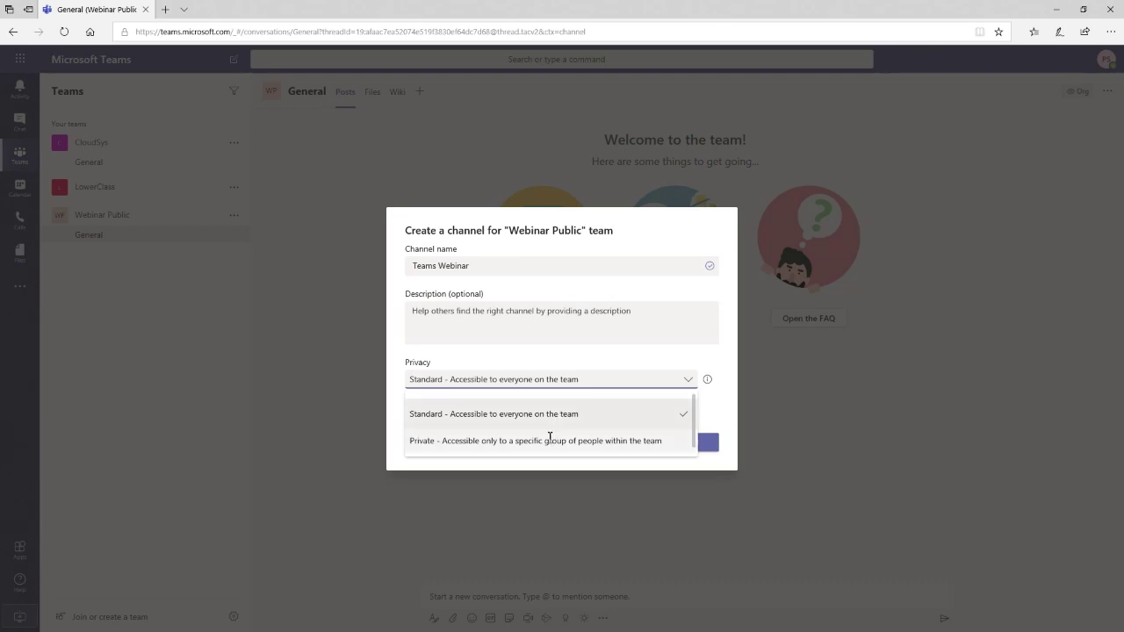
left_click(551, 420)
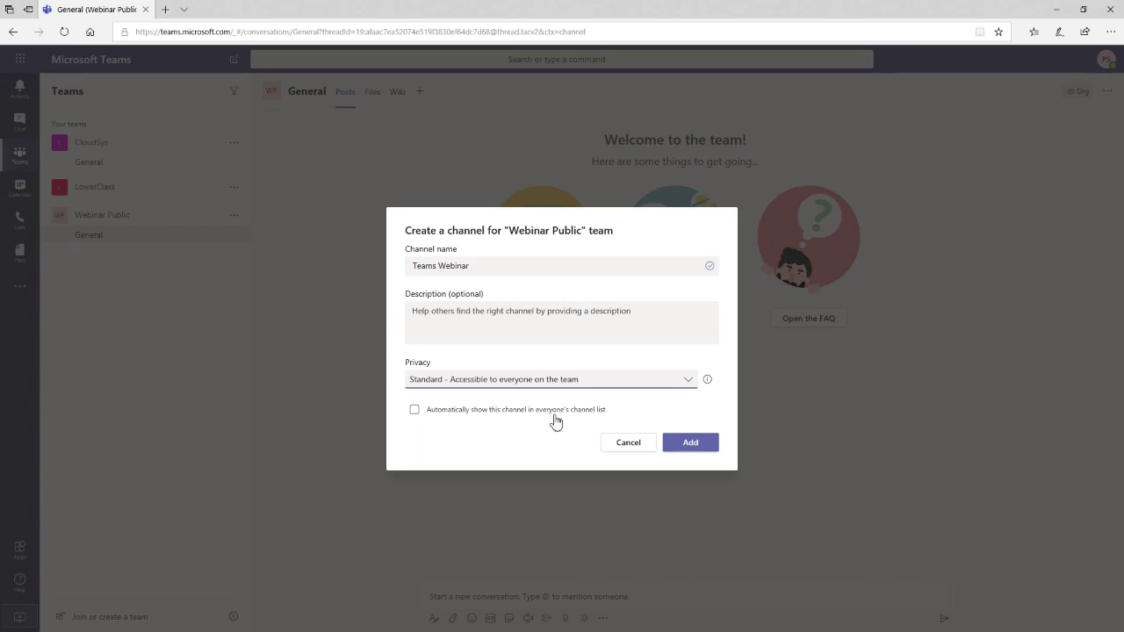
left_click(555, 422)
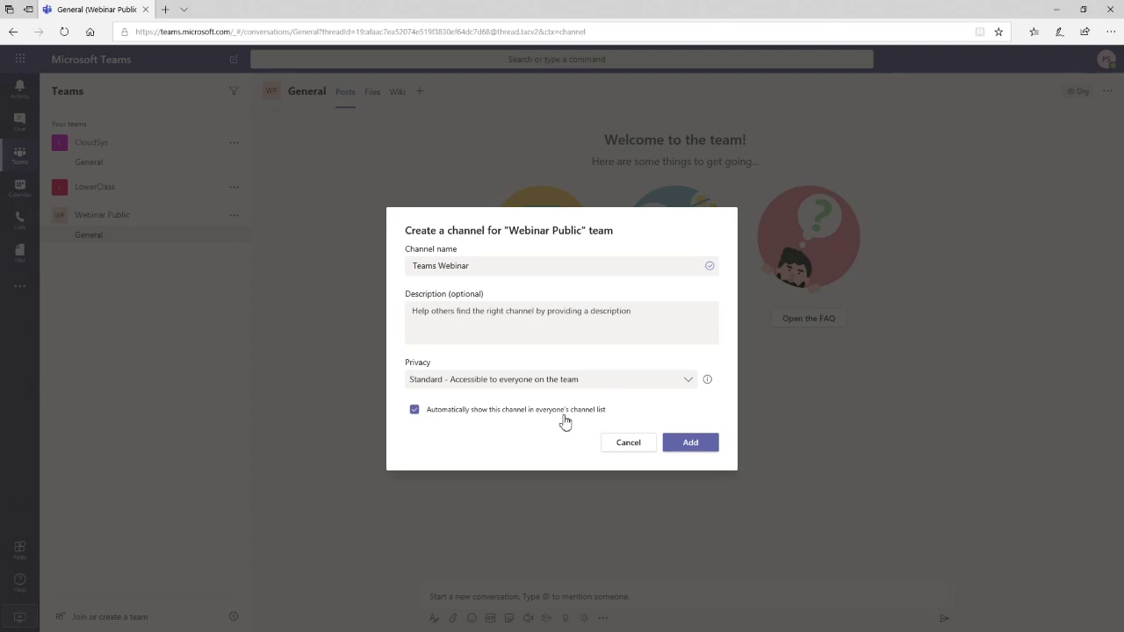
left_click(709, 442)
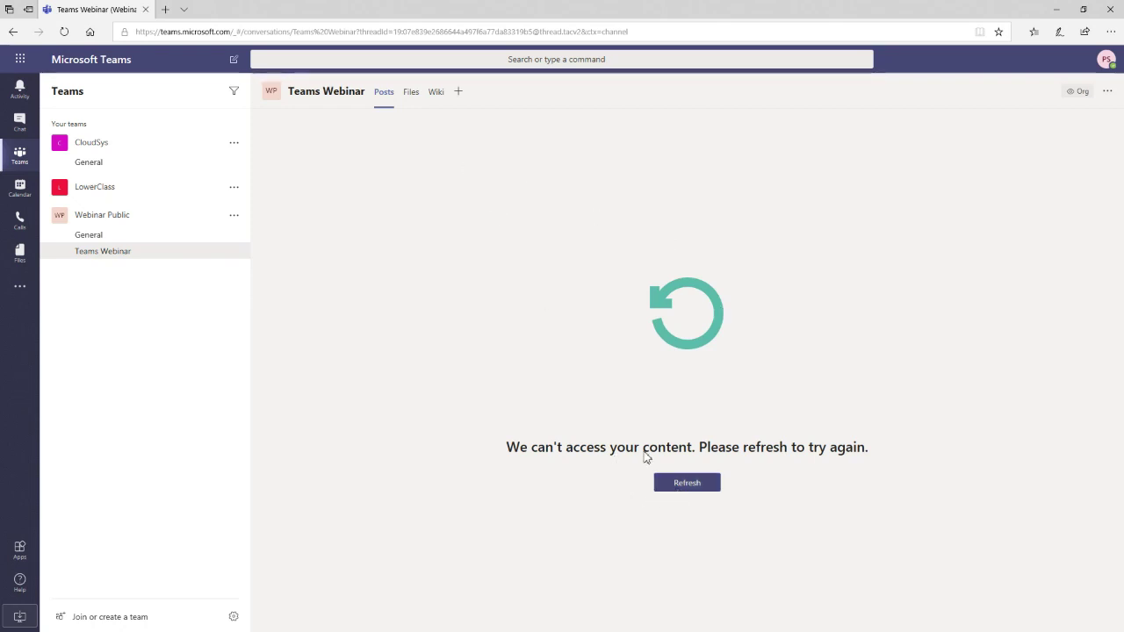
- View the Teams Webinar Files tab, then switch to the Wiki tab and dismiss the error
left_click(417, 105)
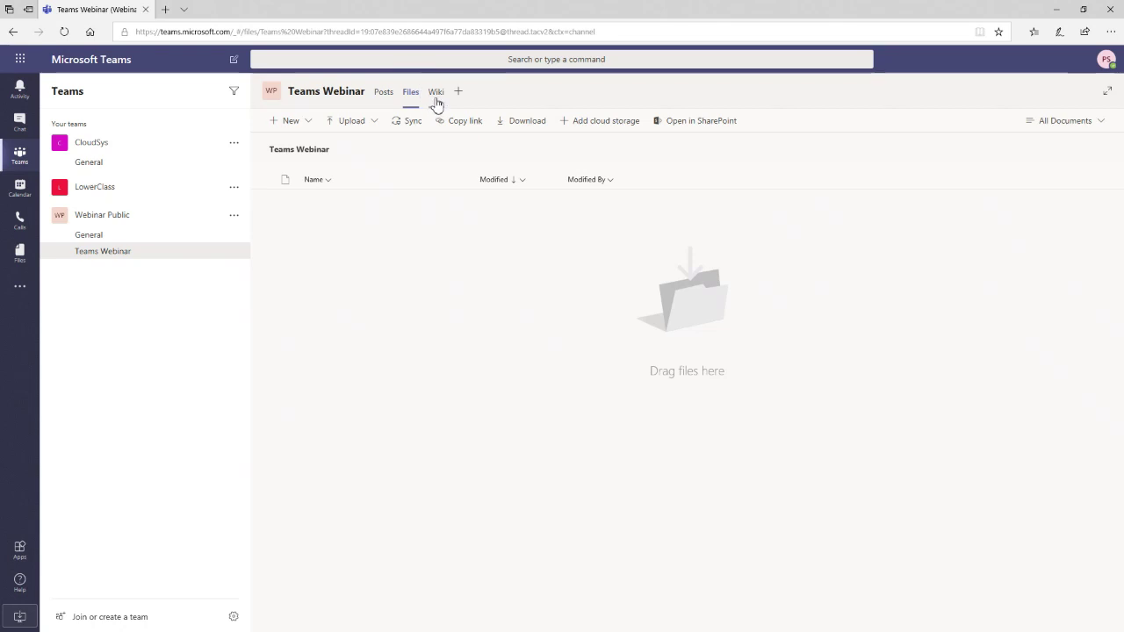
left_click(436, 103)
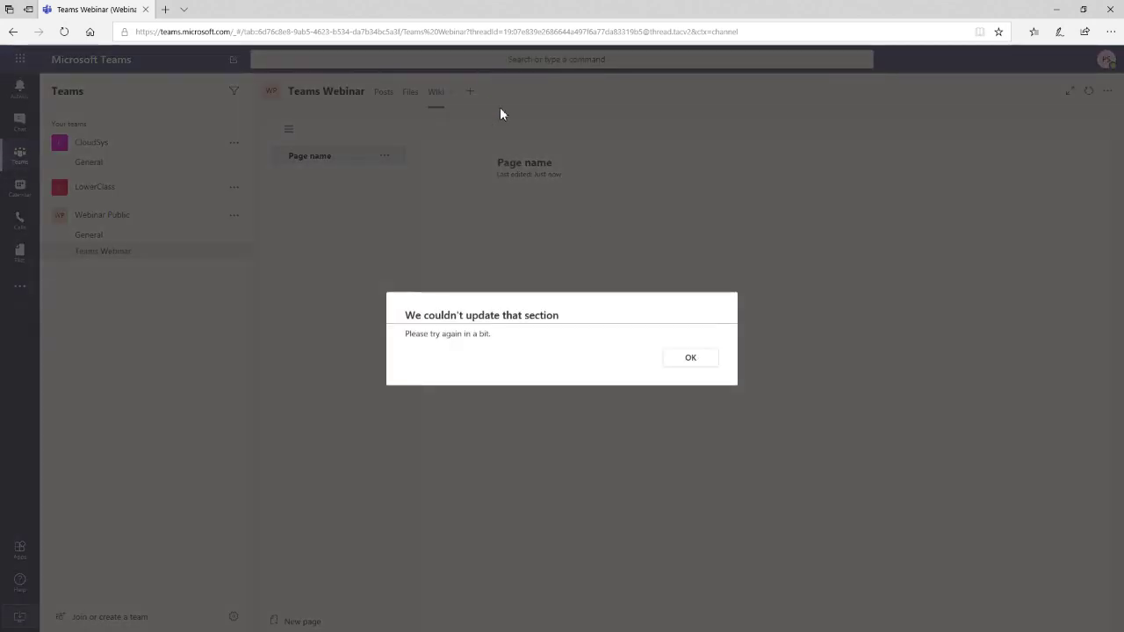
left_click(687, 355)
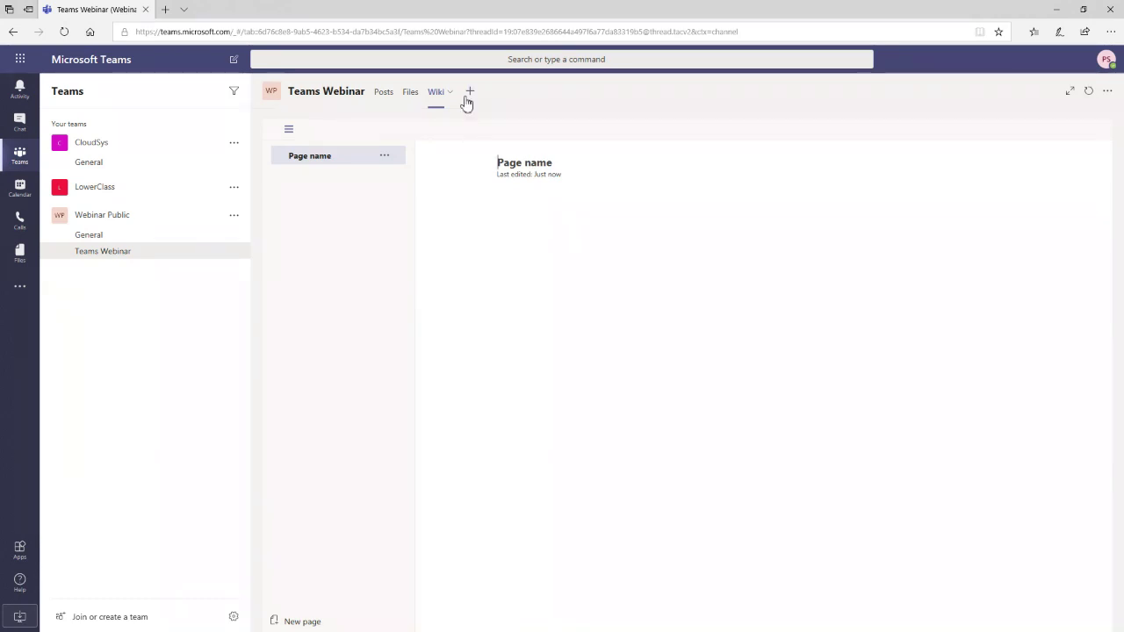
left_click(470, 92)
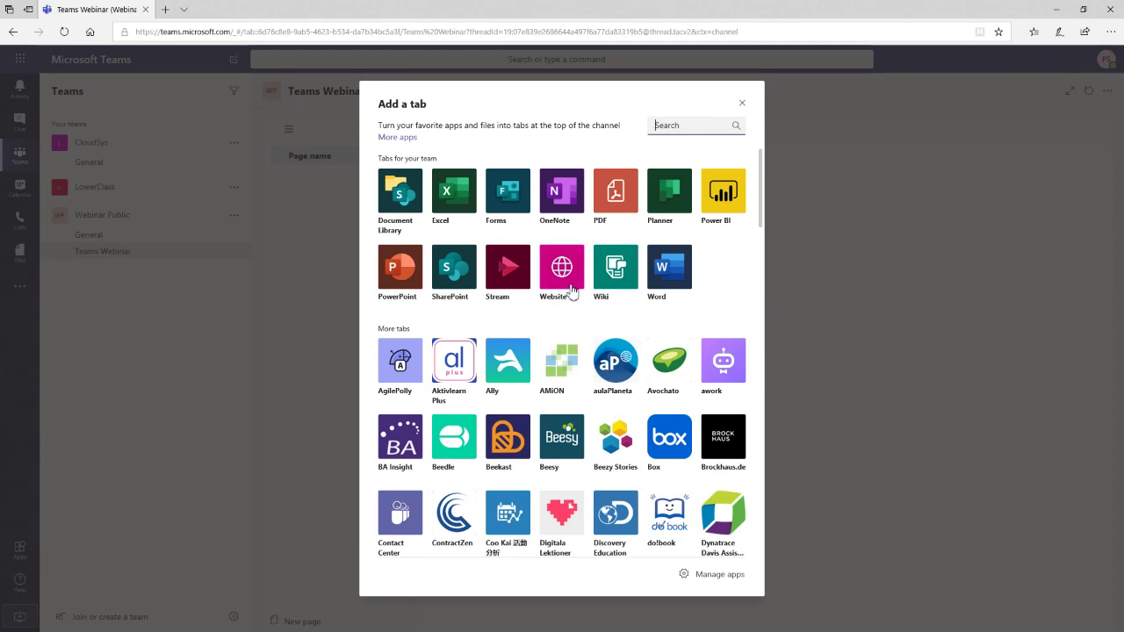
left_click(562, 268)
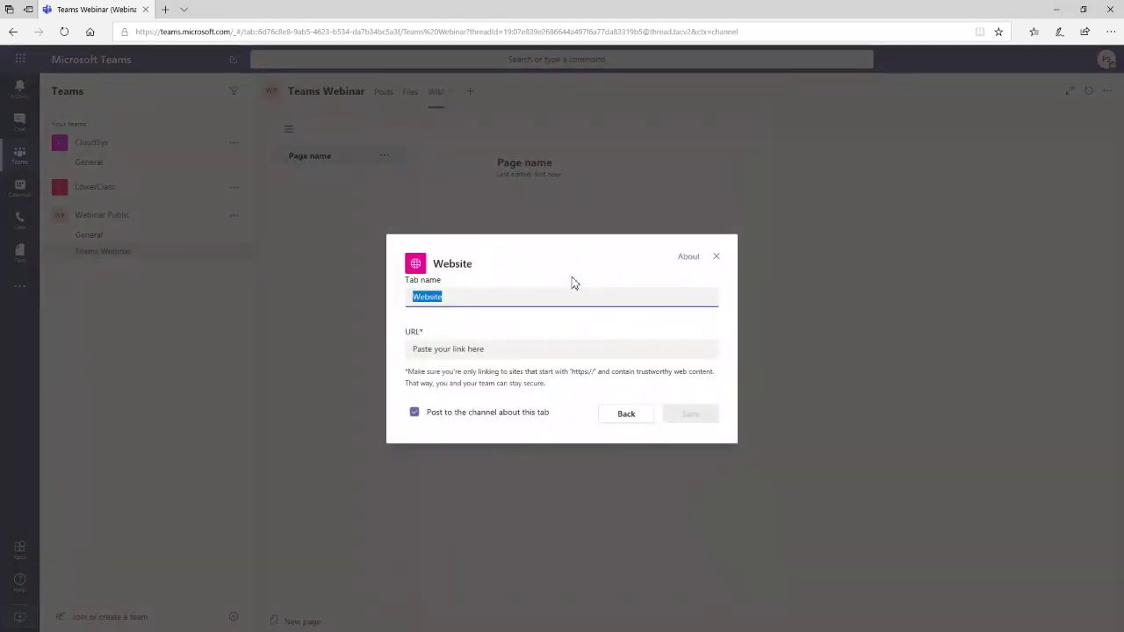
type("www.m")
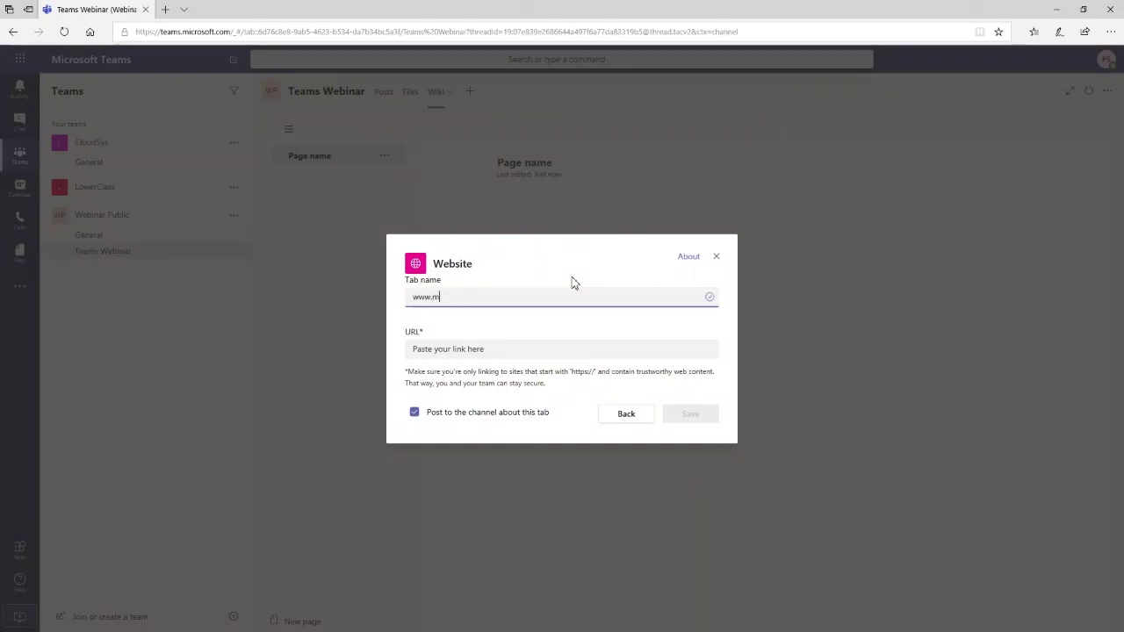
type("icrosofhttps://ww")
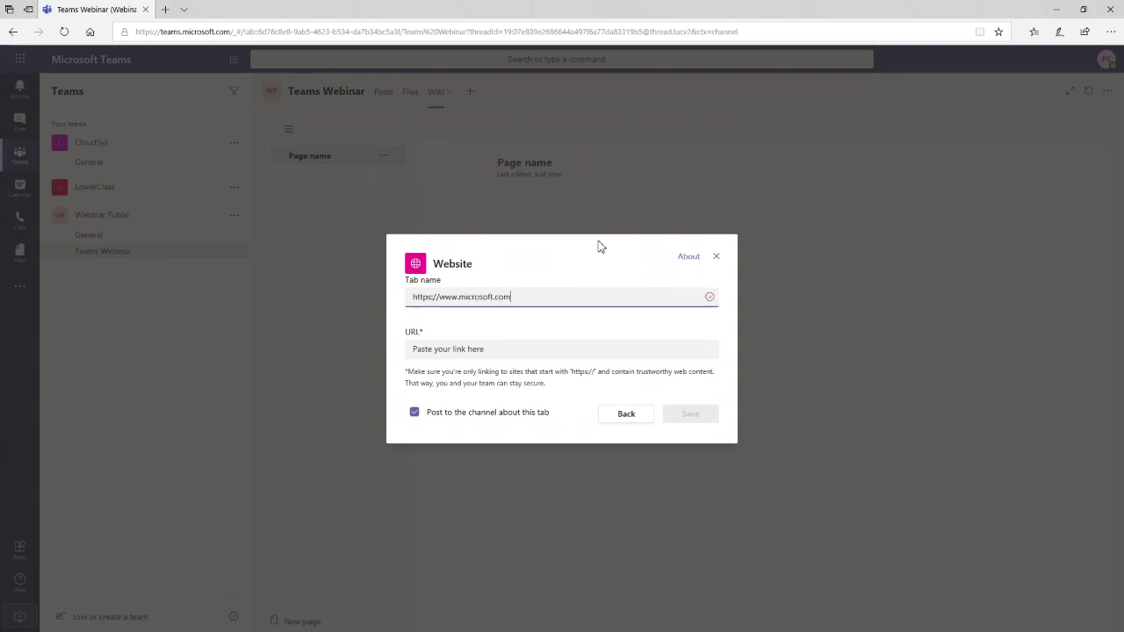
key("ctrl+a")
key("ctrl+x")
left_click(443, 349)
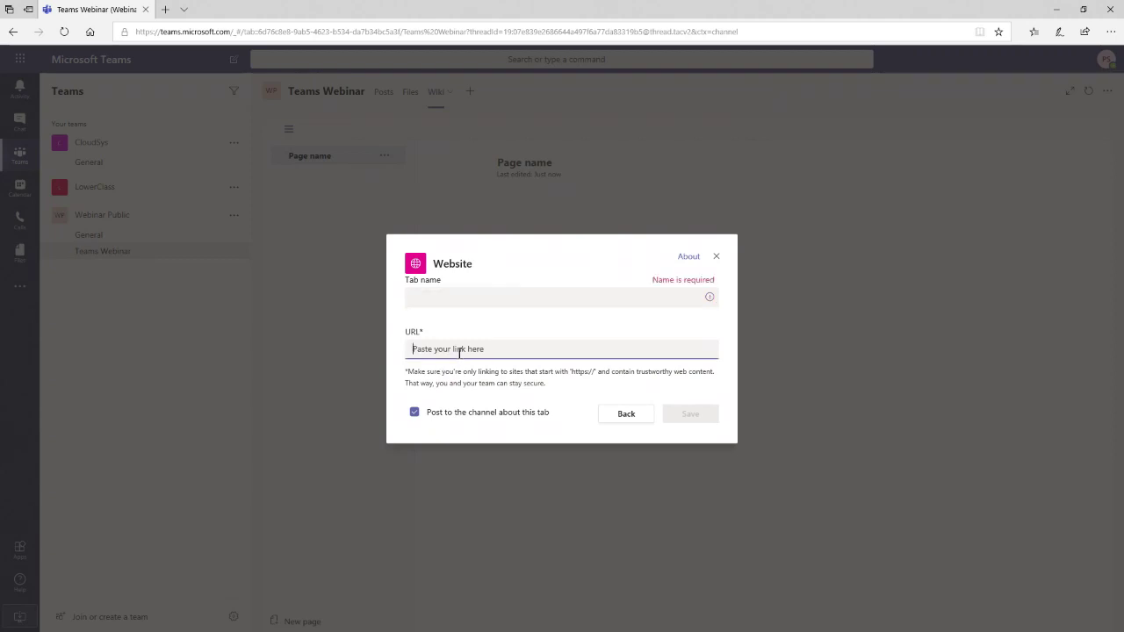
key("ctrl+v")
left_click(488, 295)
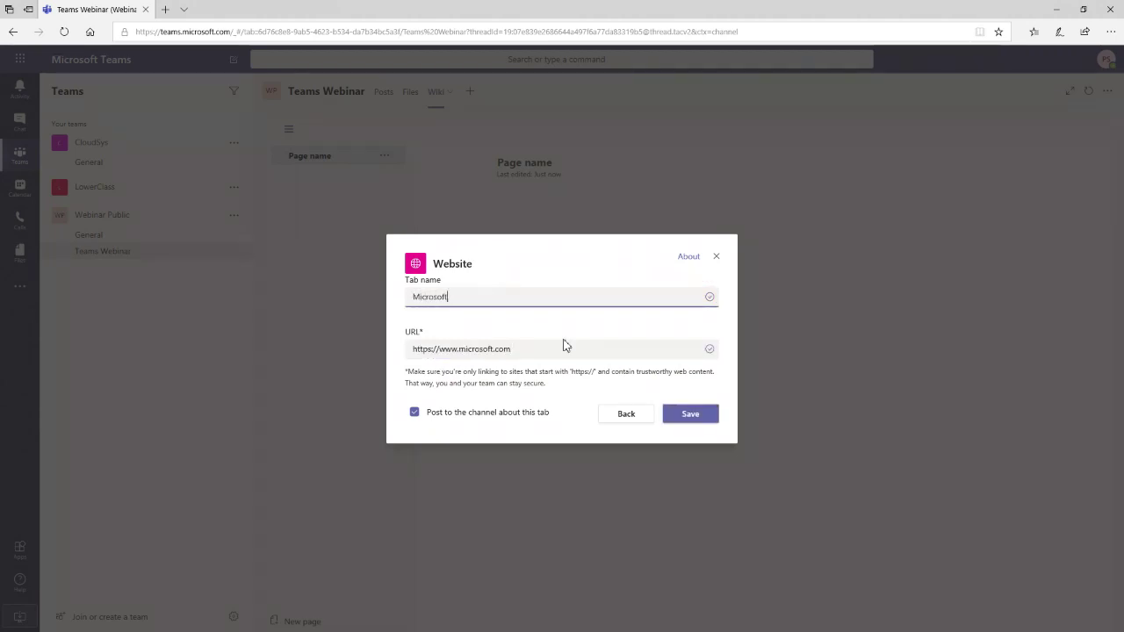
left_click(689, 420)
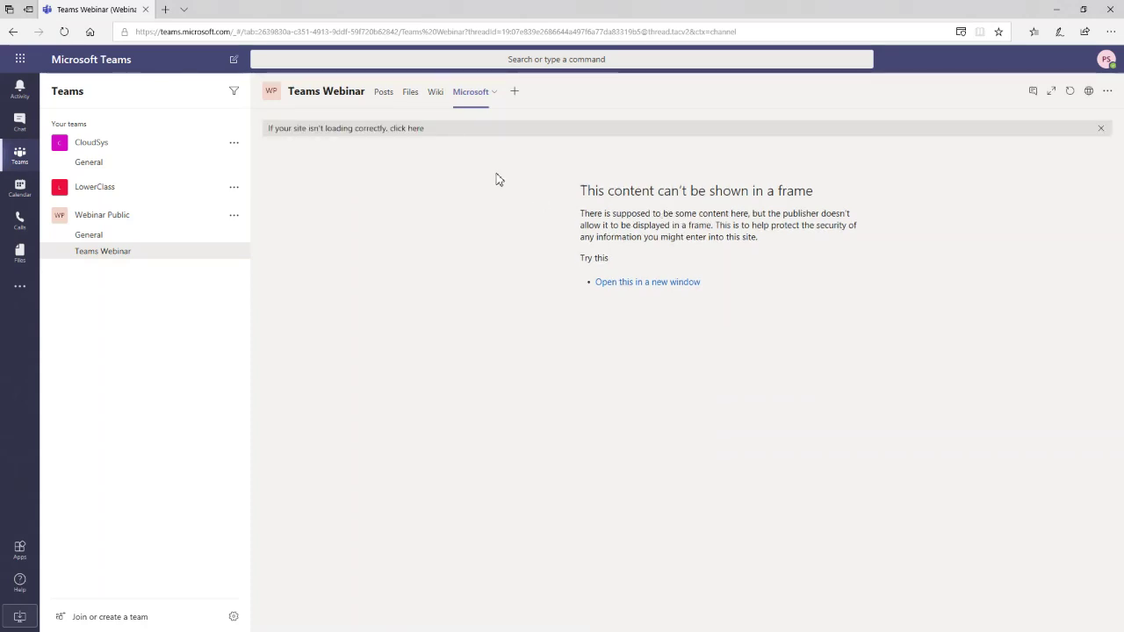
- Re-save the Microsoft tab's settings unchanged, then bring up the Add a tab gallery
left_click(497, 94)
left_click(481, 130)
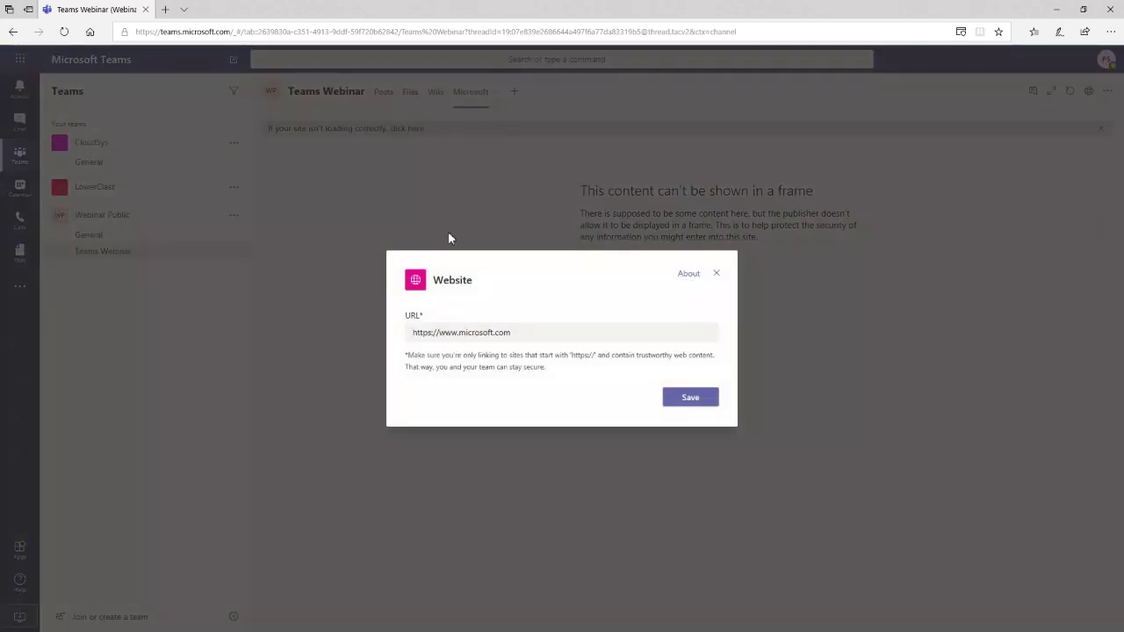
left_click_drag(478, 329, 533, 324)
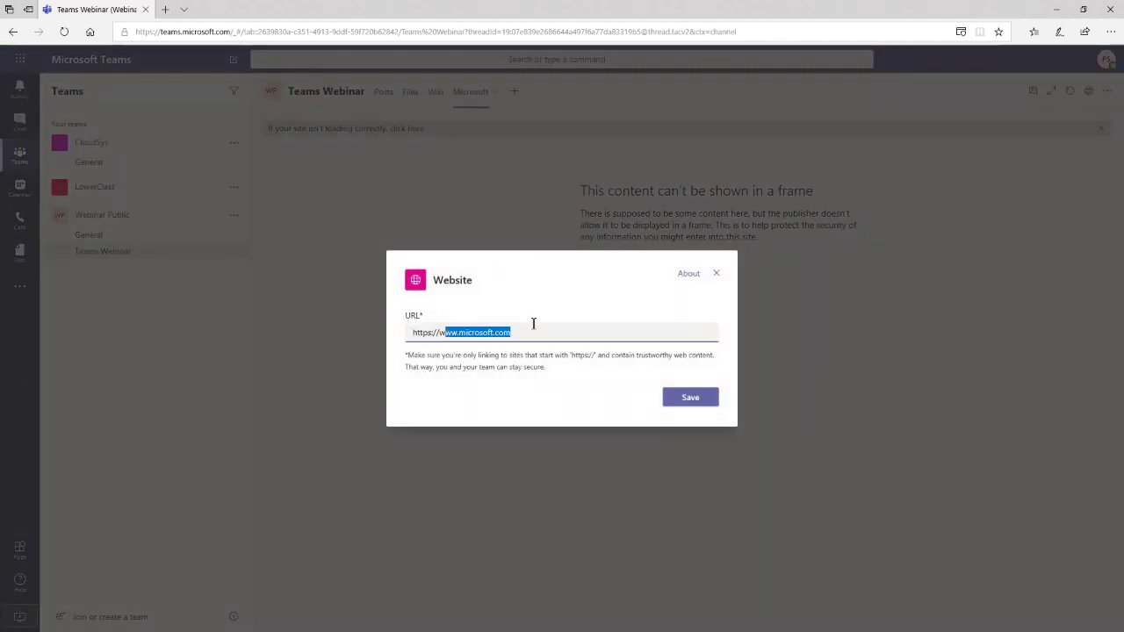
left_click(707, 396)
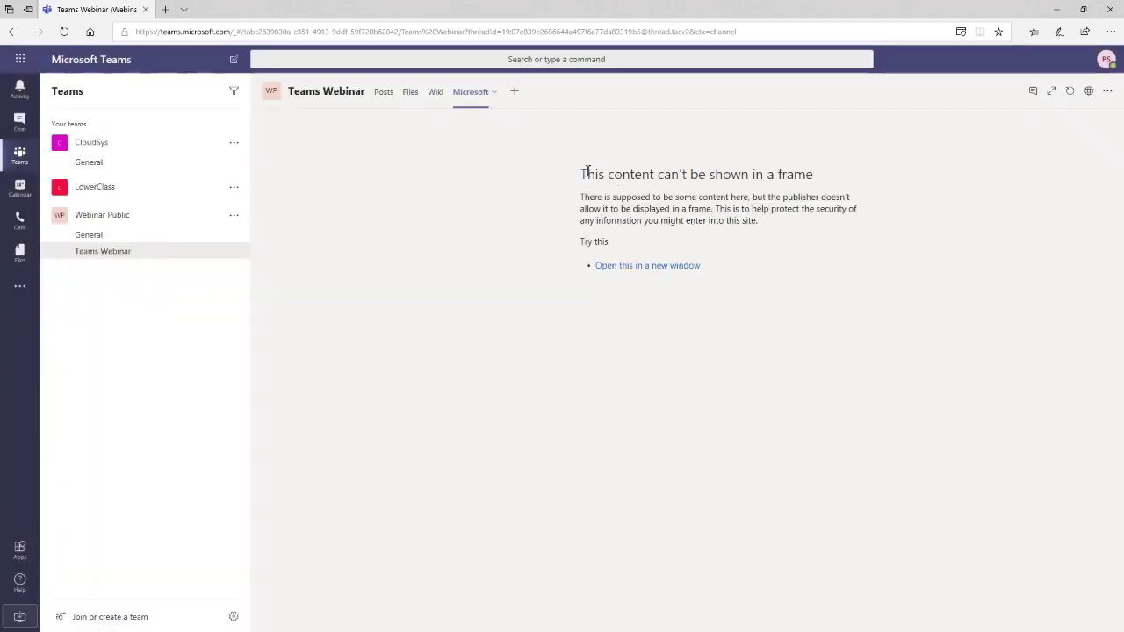
left_click_drag(586, 173, 650, 175)
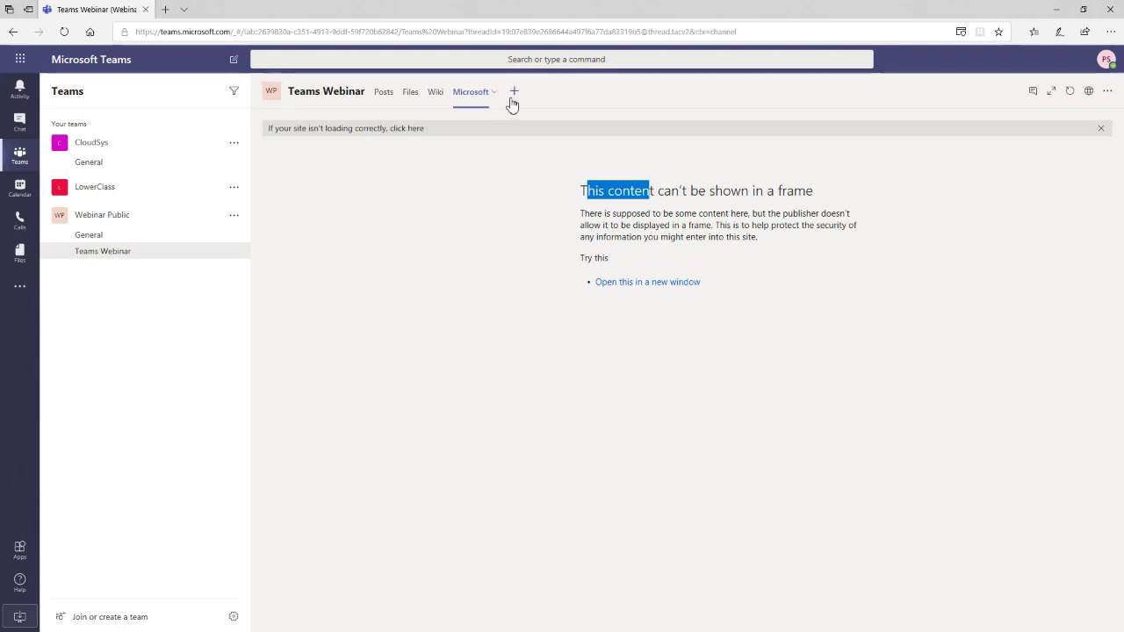
left_click(513, 97)
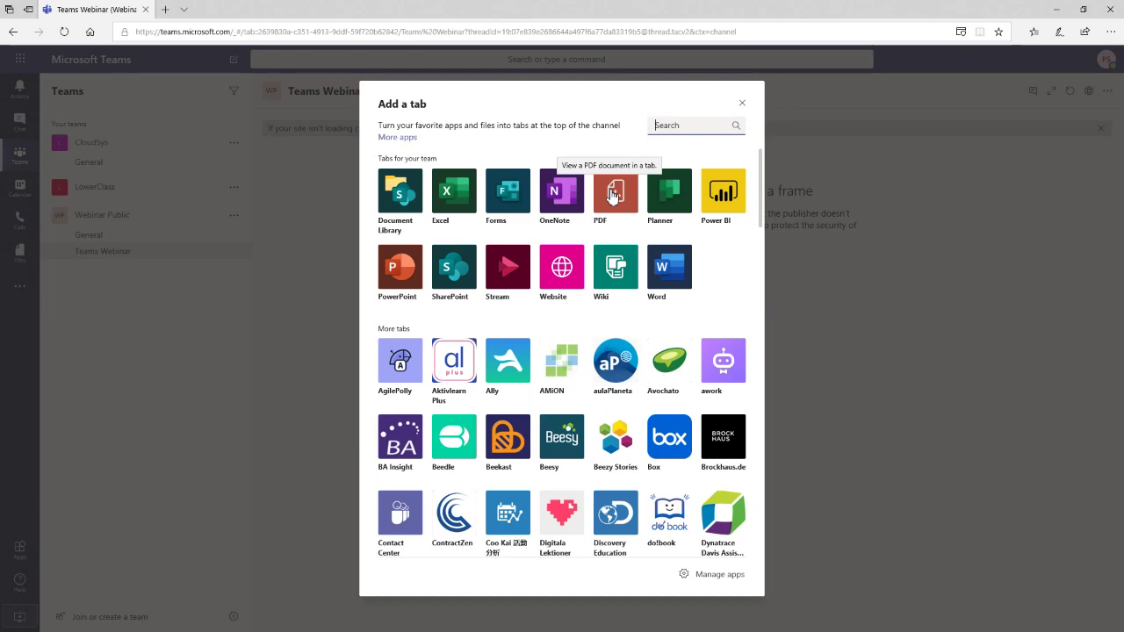
- Scroll through the Add a tab list and close it without adding an app
scroll(618, 327, "down", 3)
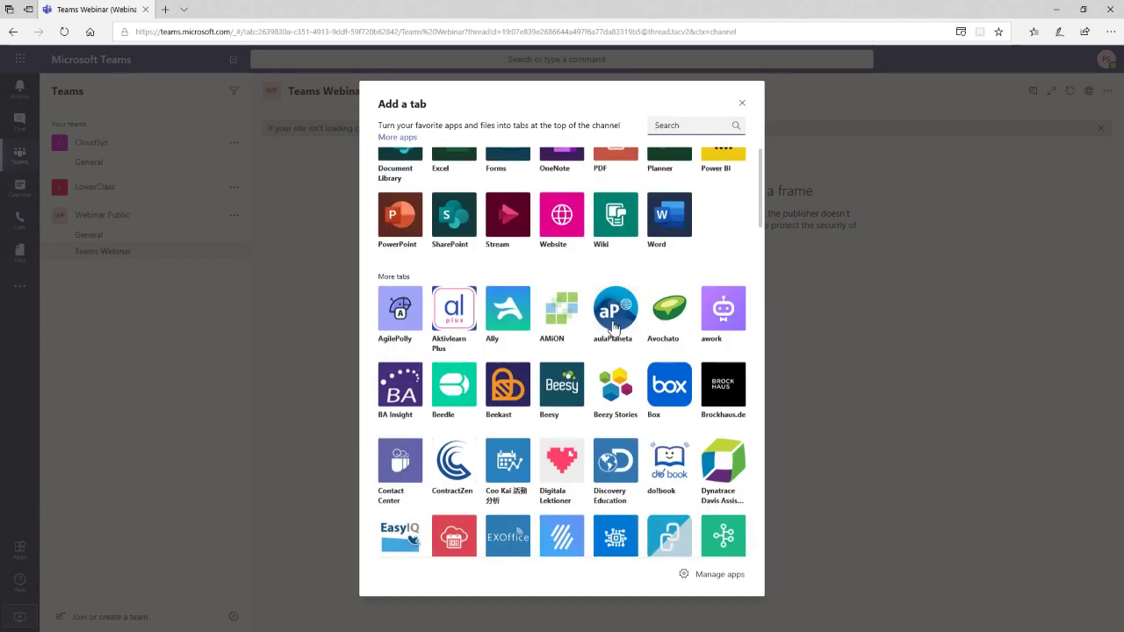
scroll(618, 327, "up", 1)
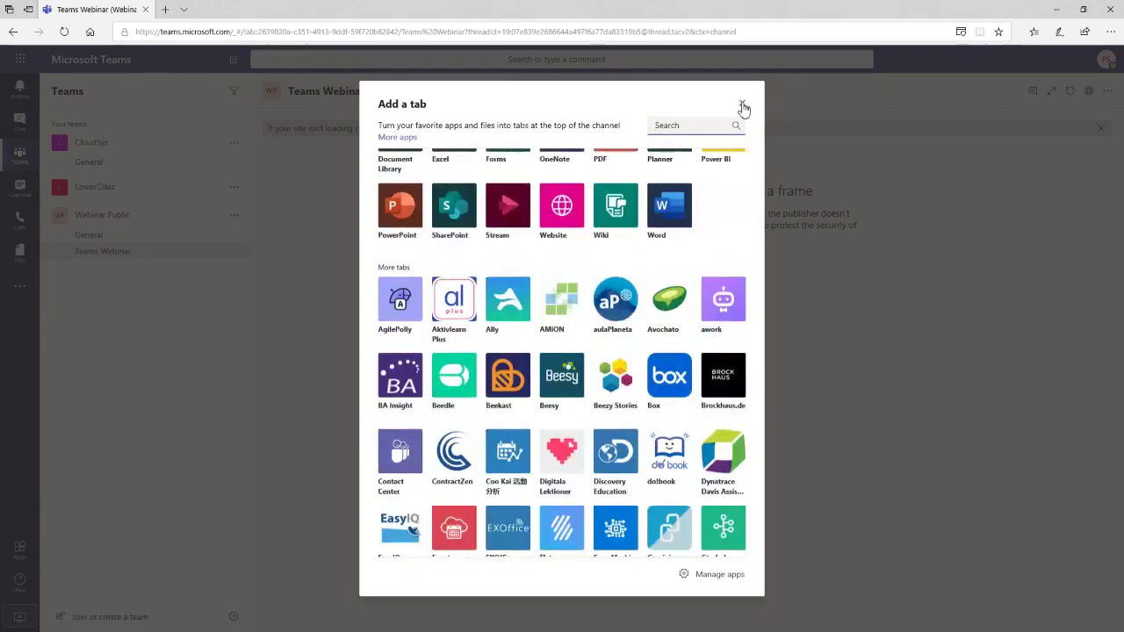
left_click(742, 103)
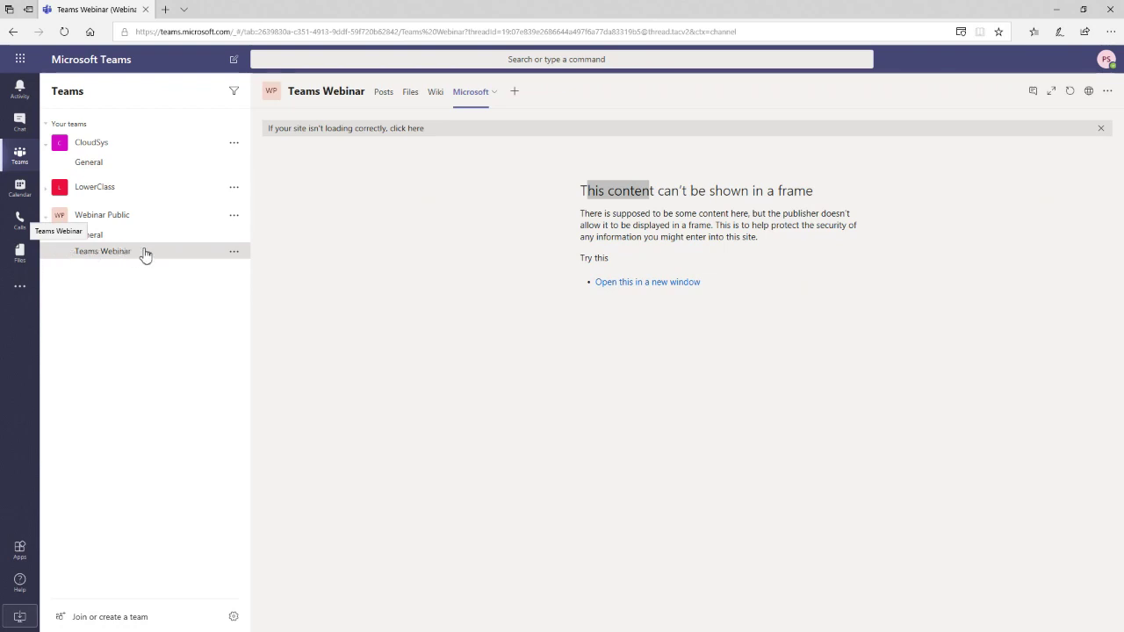
left_click(234, 252)
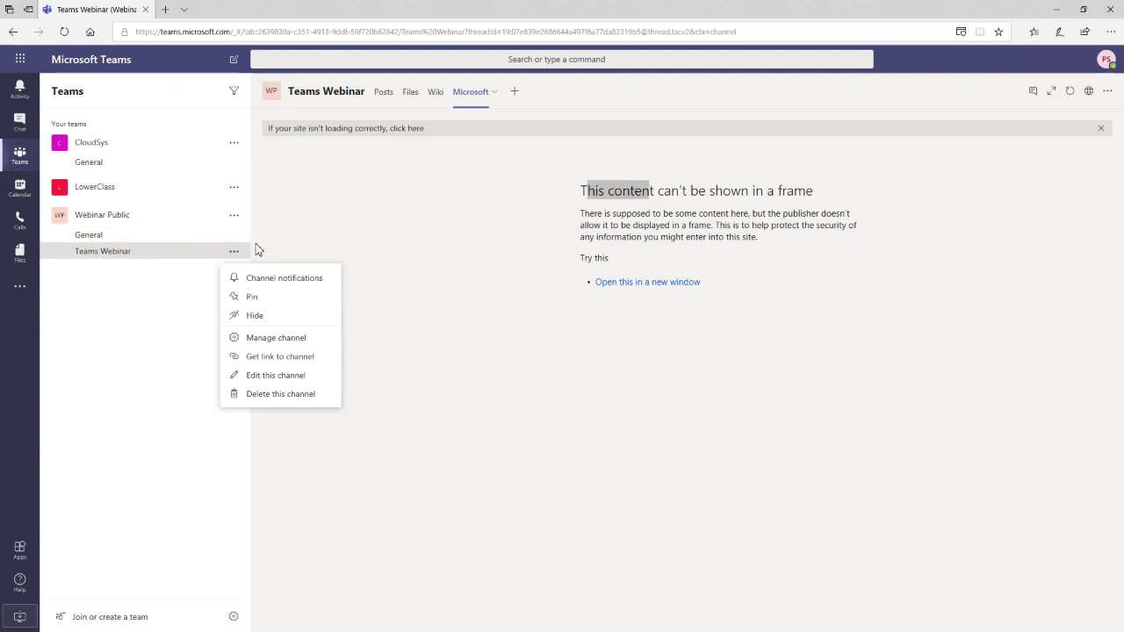
left_click(317, 210)
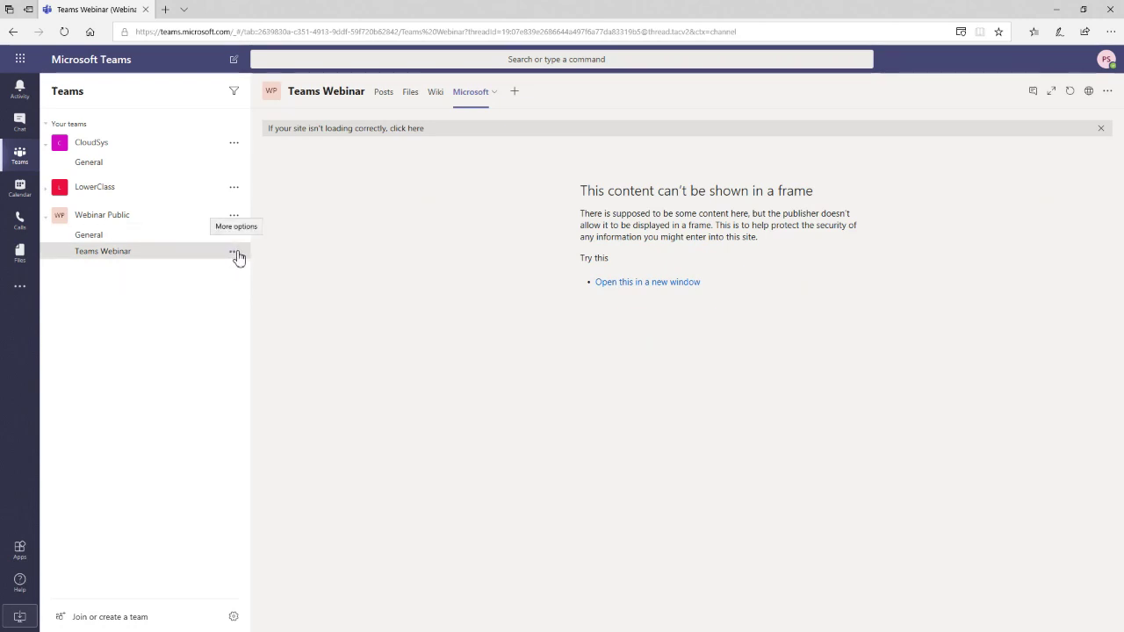
- Post 'Hello test user 2' in the Teams Webinar channel's Posts conversation
left_click(392, 102)
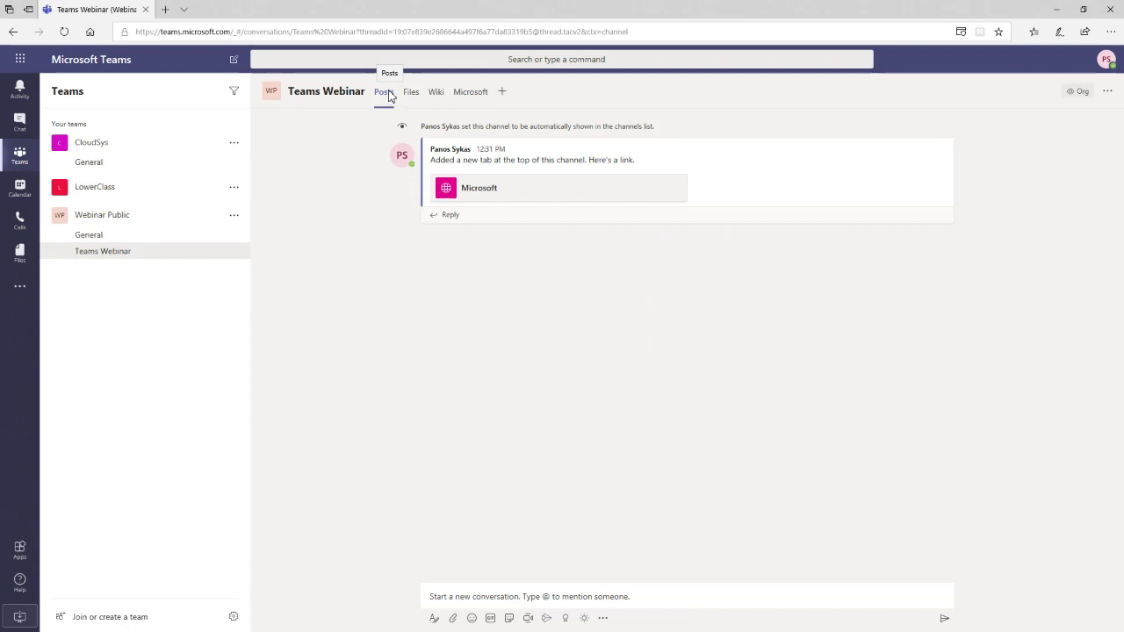
left_click(551, 597)
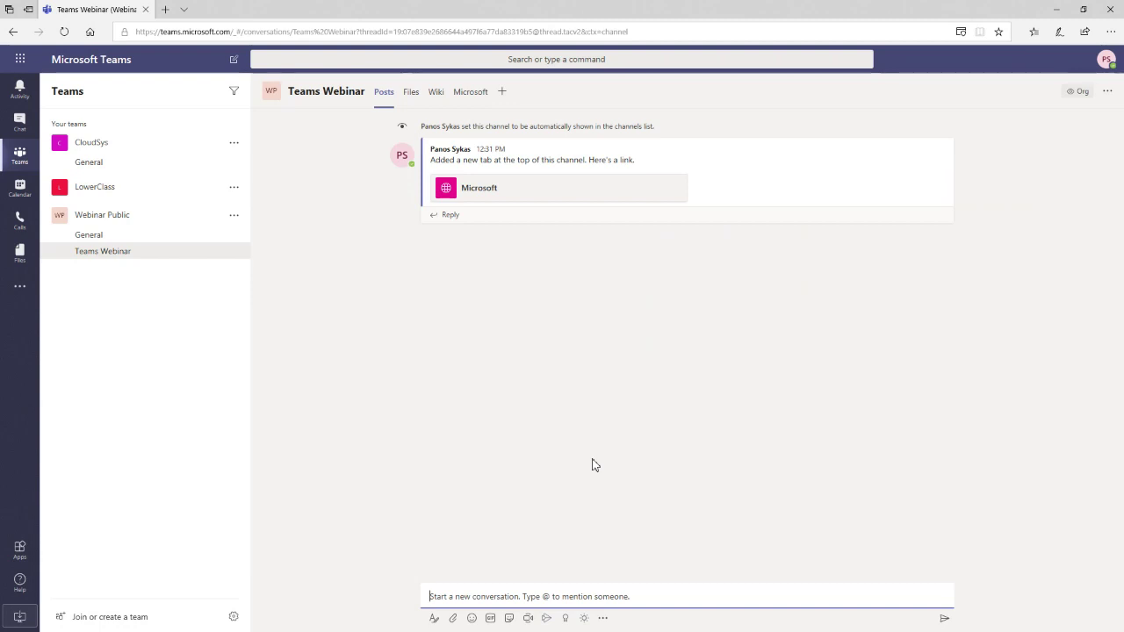
type("Hell")
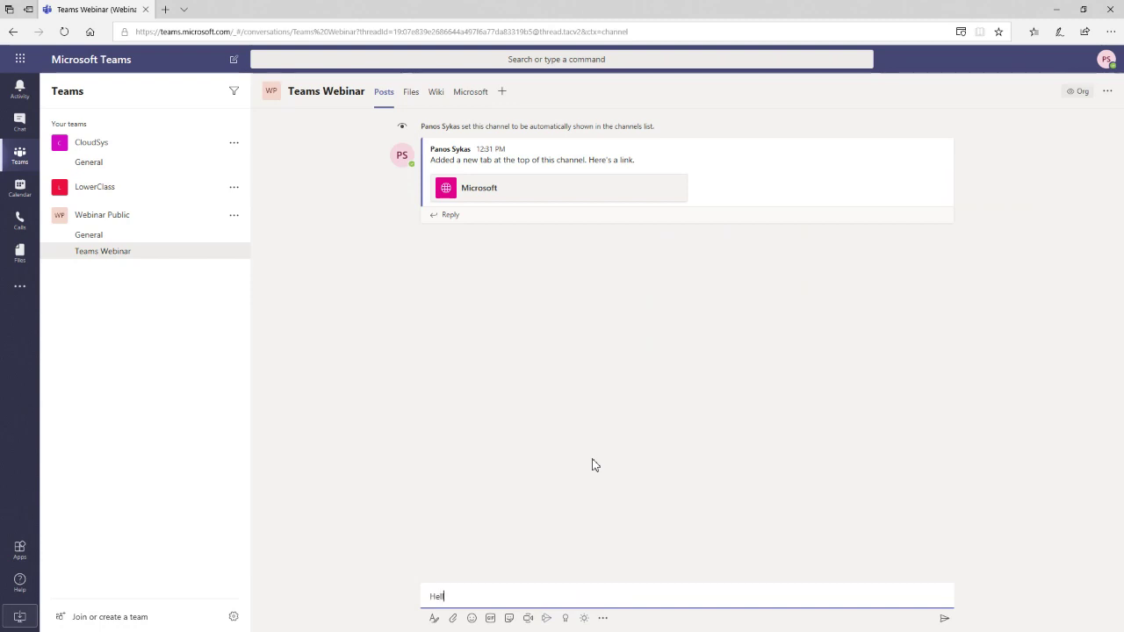
type("o test user 2")
key("Return")
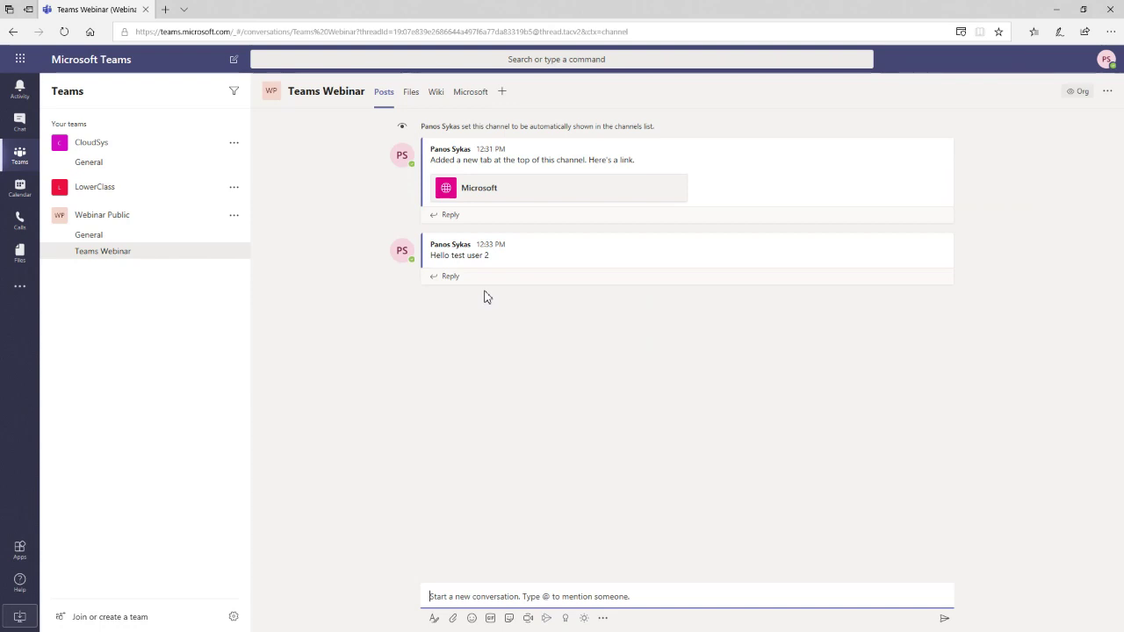
mouse_move(495, 244)
- Post an @-mention of the second test user picked from the suggestions
type("@")
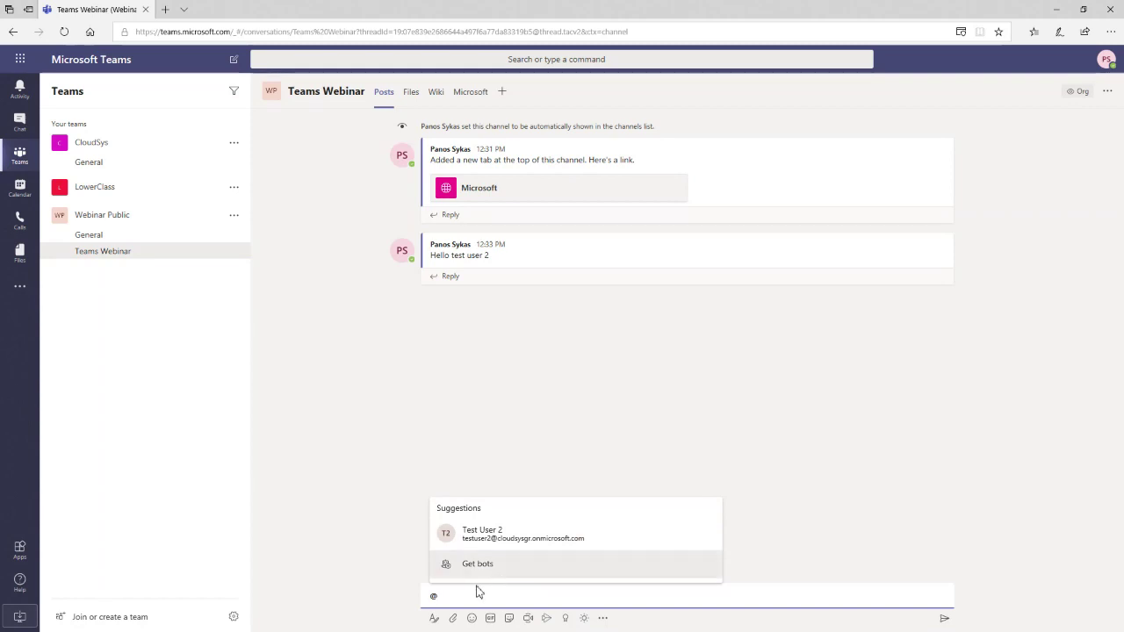
left_click(497, 537)
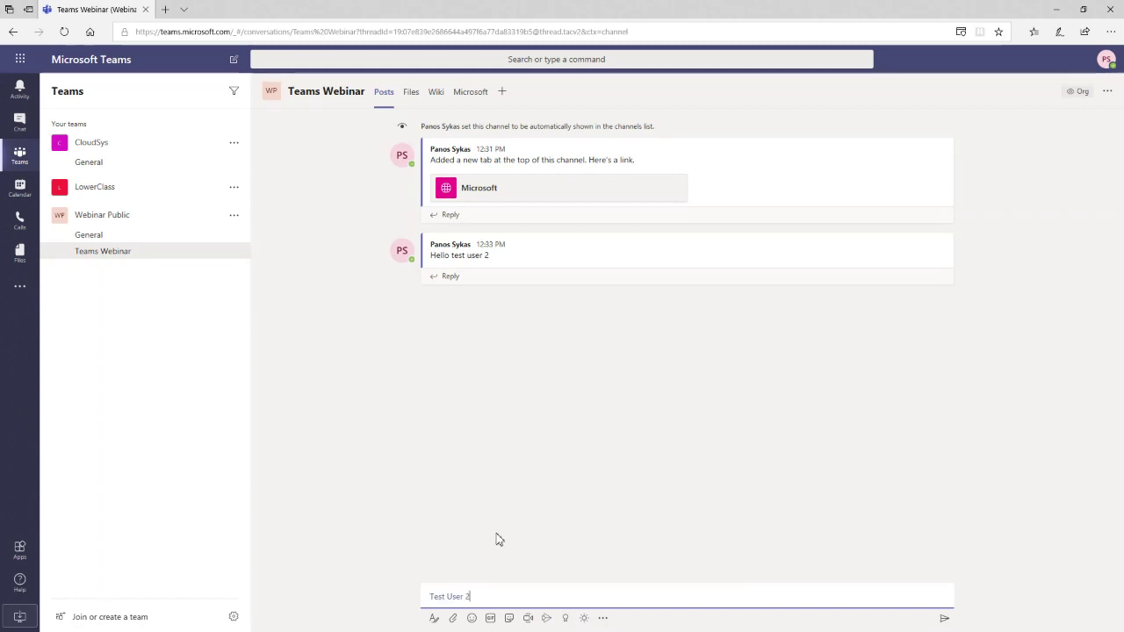
left_click(944, 620)
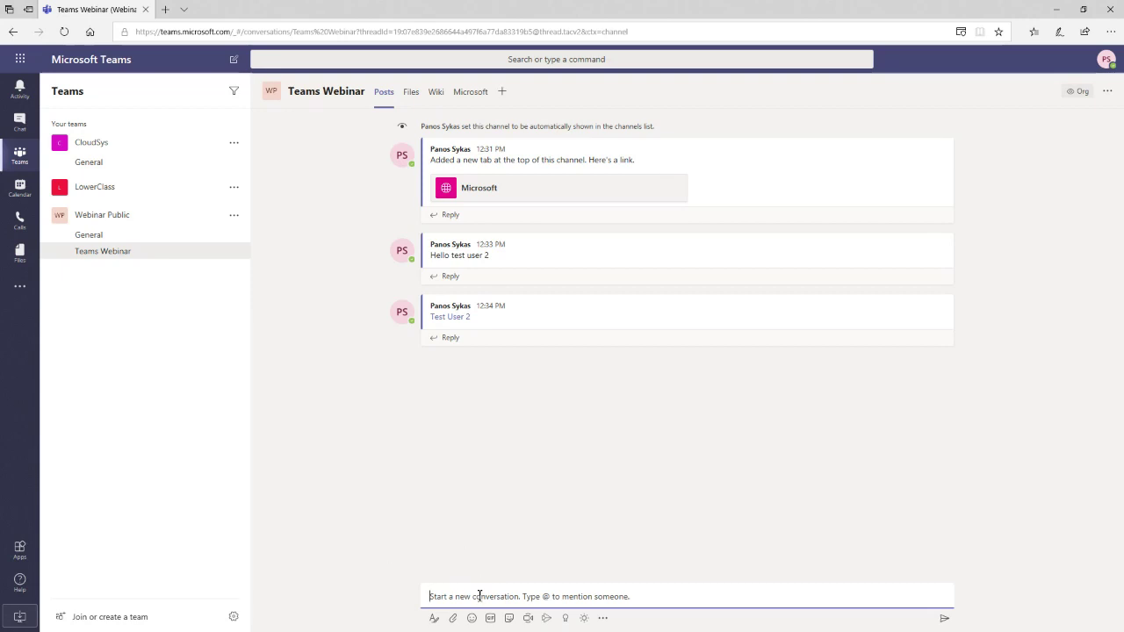
left_click(512, 598)
type("@test")
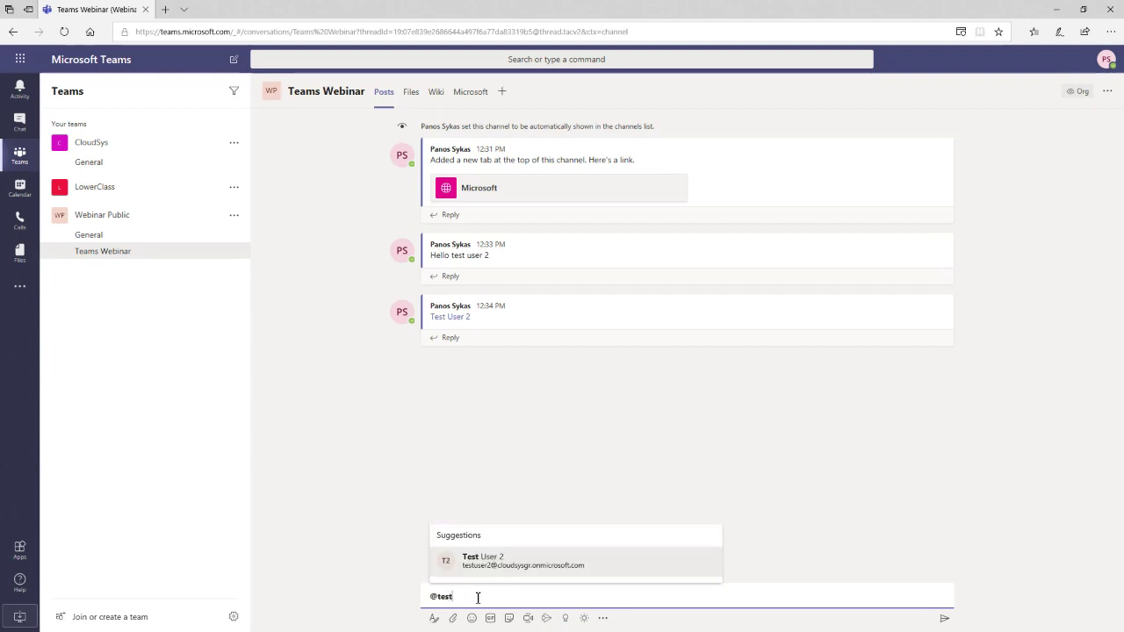
type("user2")
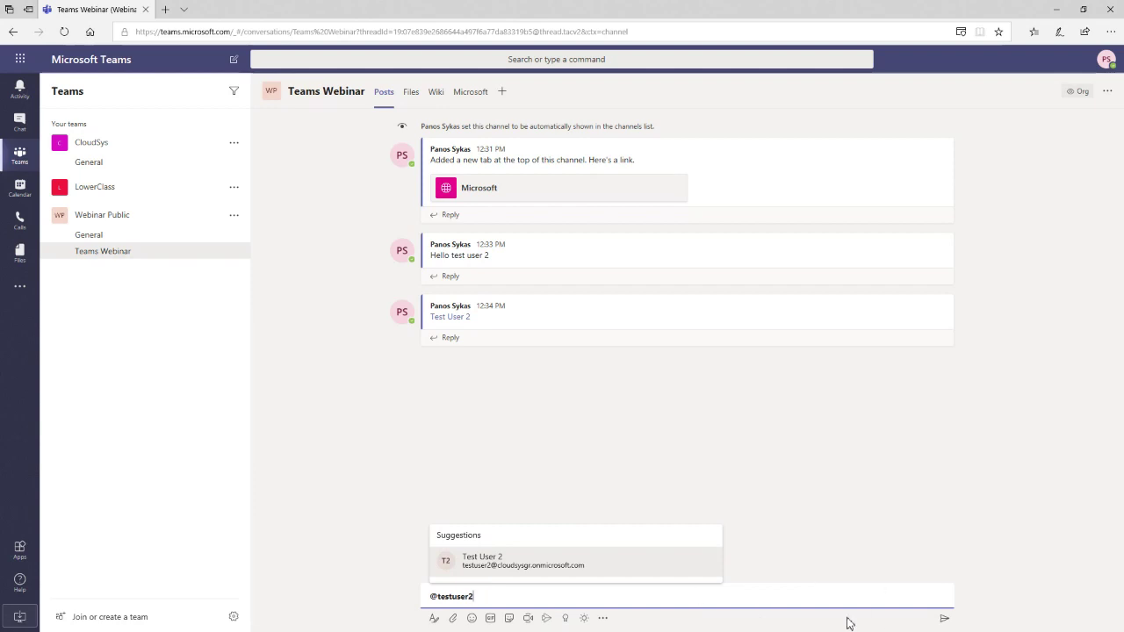
left_click(944, 618)
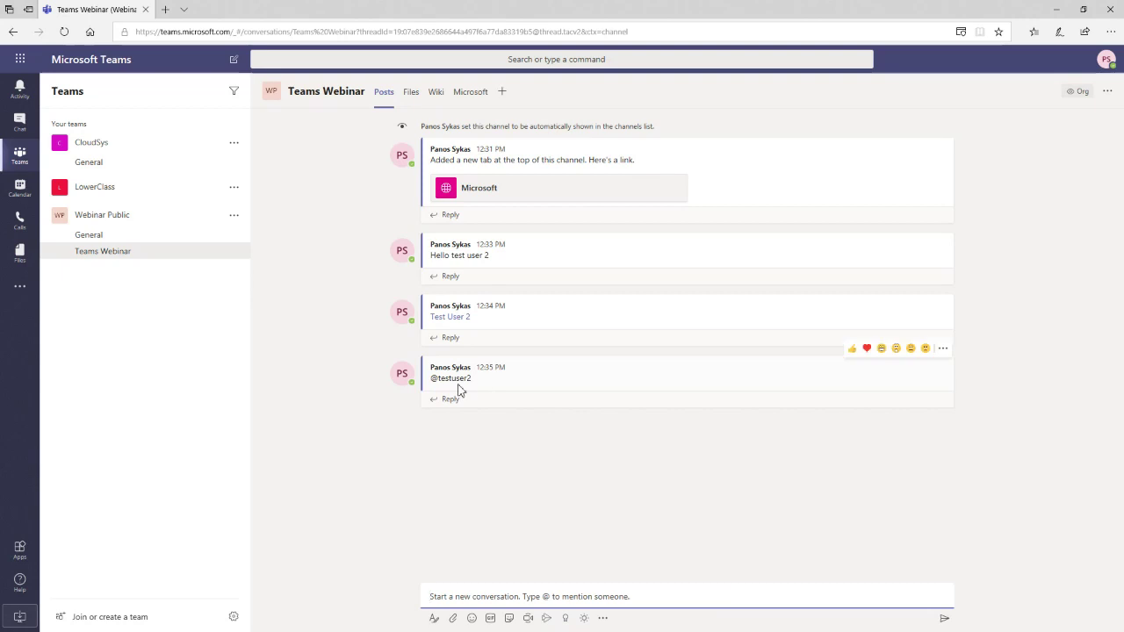
left_click_drag(473, 380, 431, 393)
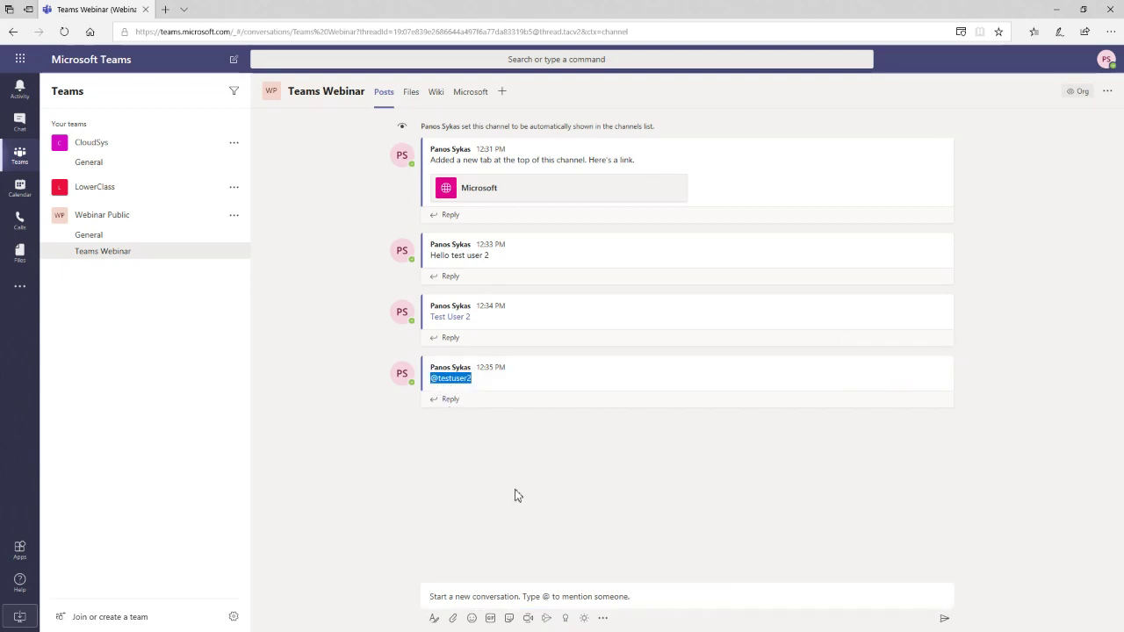
left_click(481, 395)
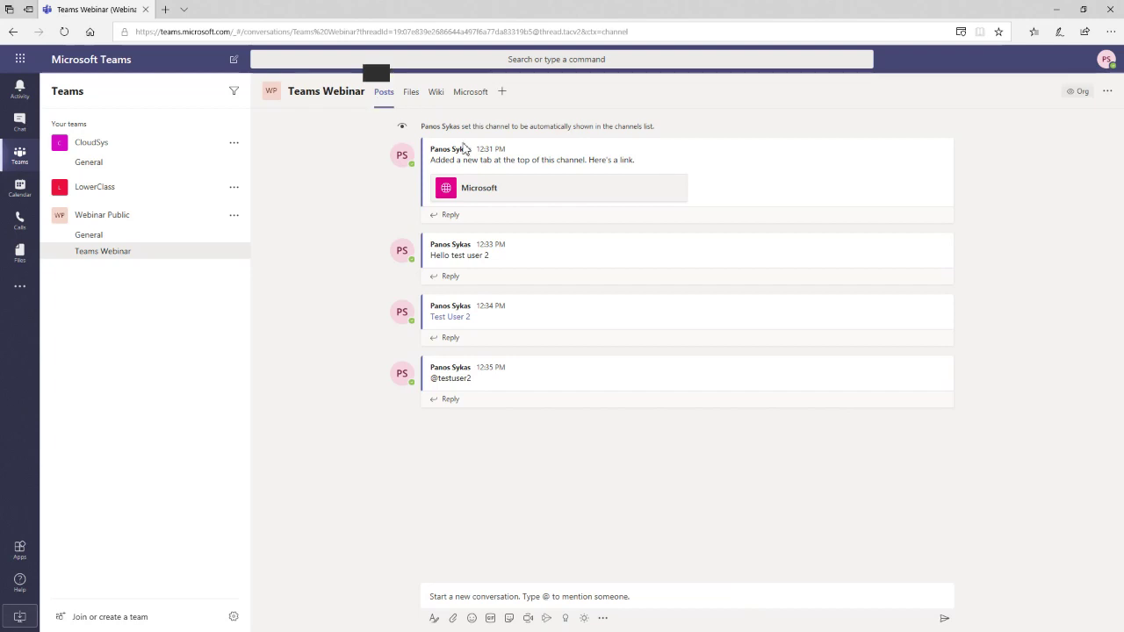
mouse_move(479, 384)
left_click_drag(479, 385, 450, 382)
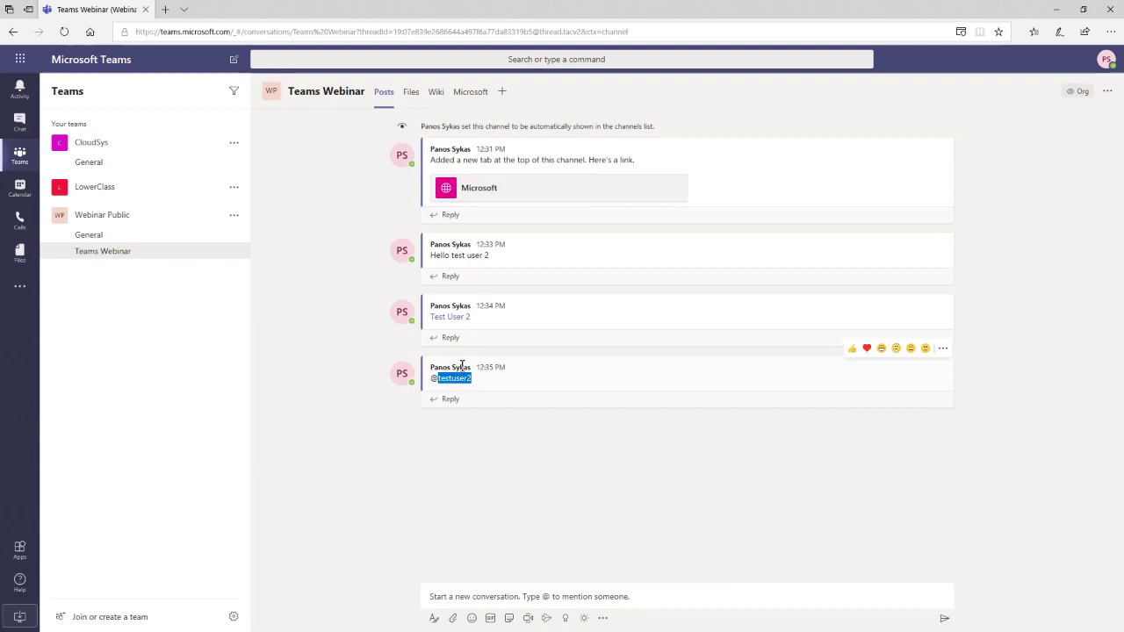
left_click(1042, 263)
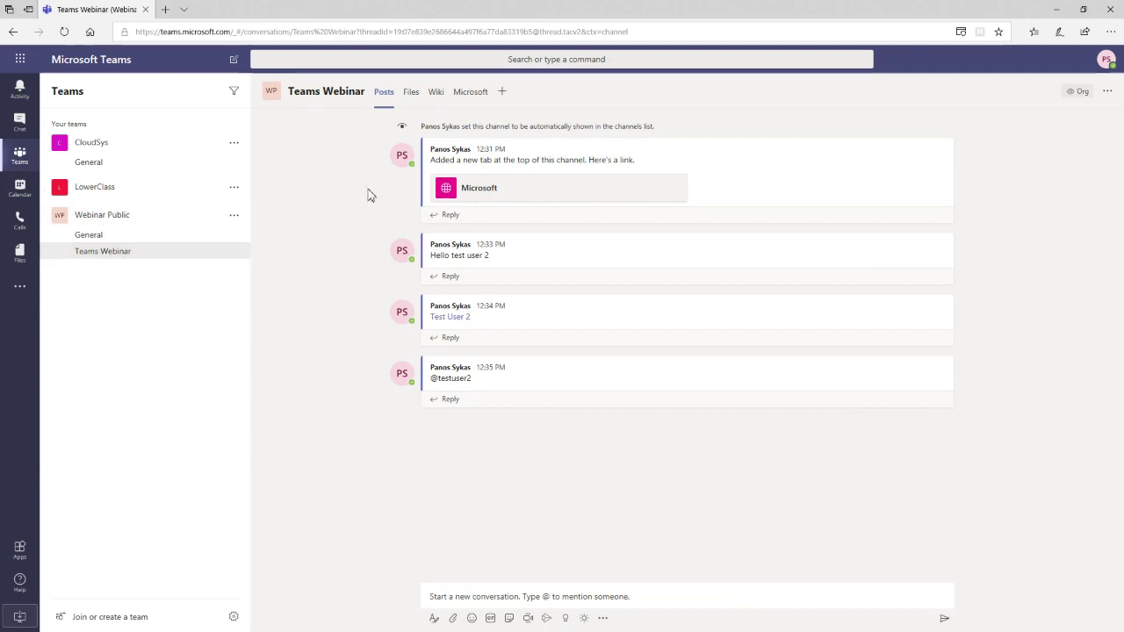
- Show the Teams Webinar channel's empty Files library and look over the New item types
left_click(412, 94)
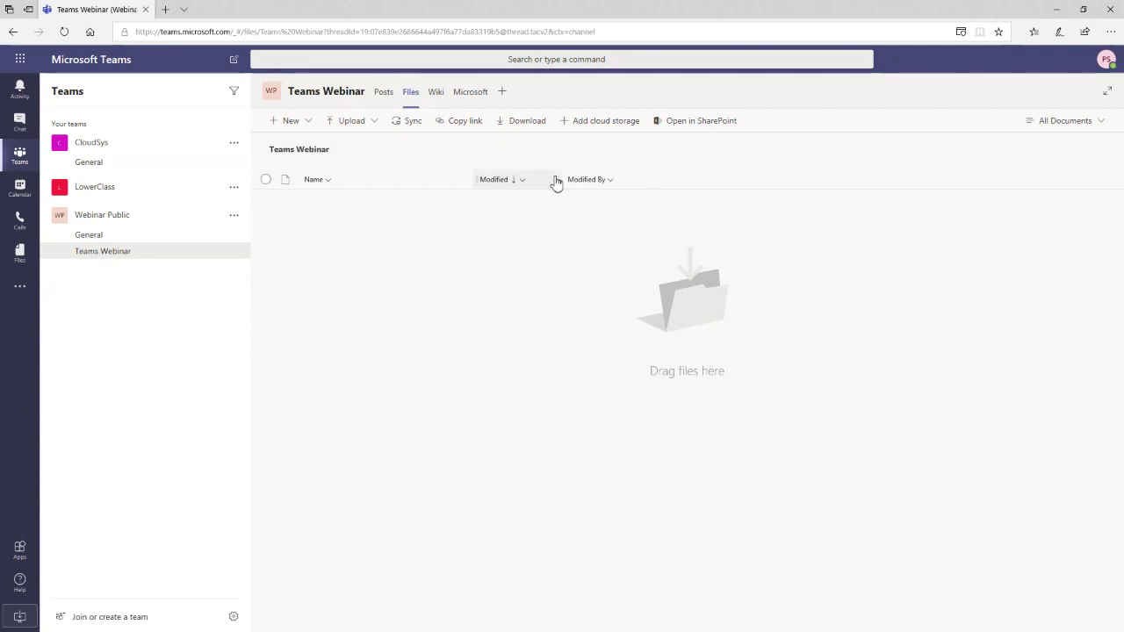
left_click(304, 127)
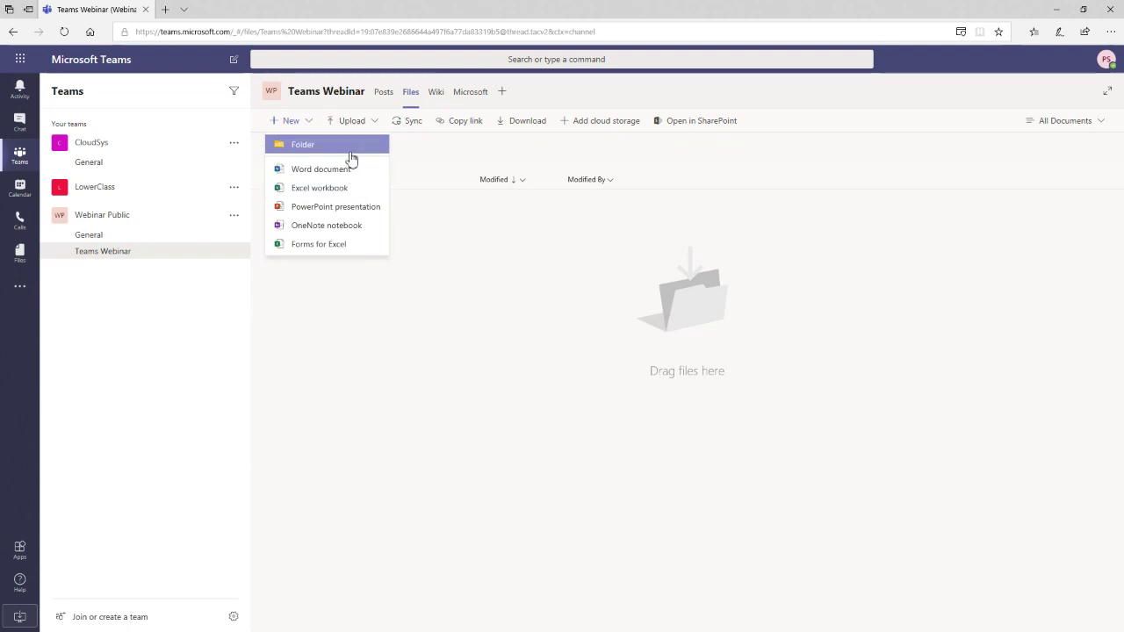
left_click(532, 271)
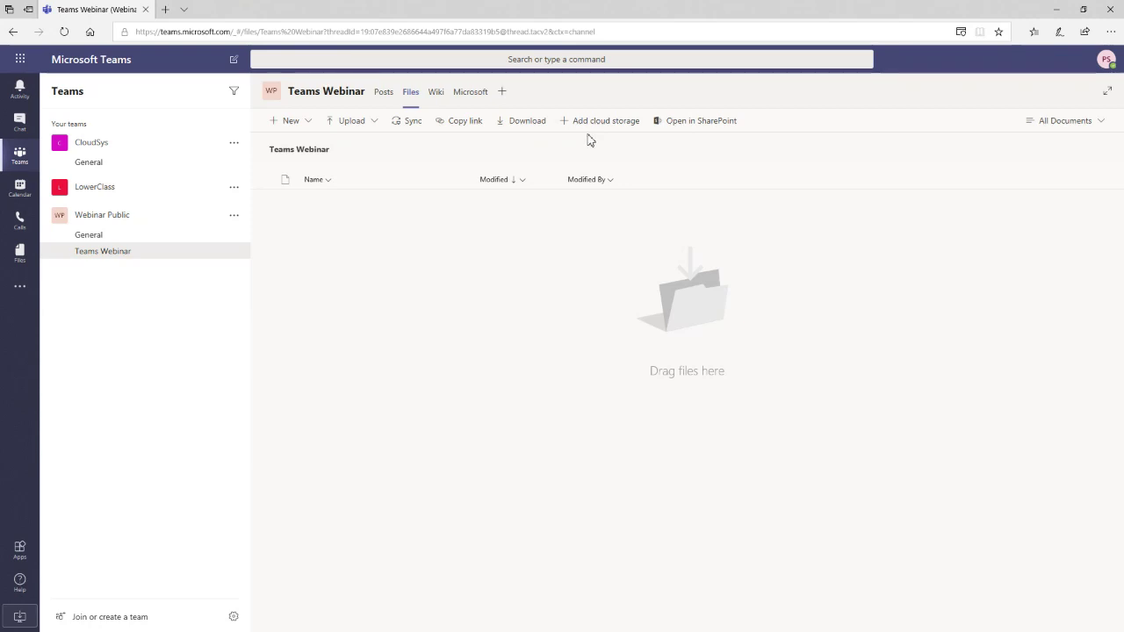
left_click(592, 123)
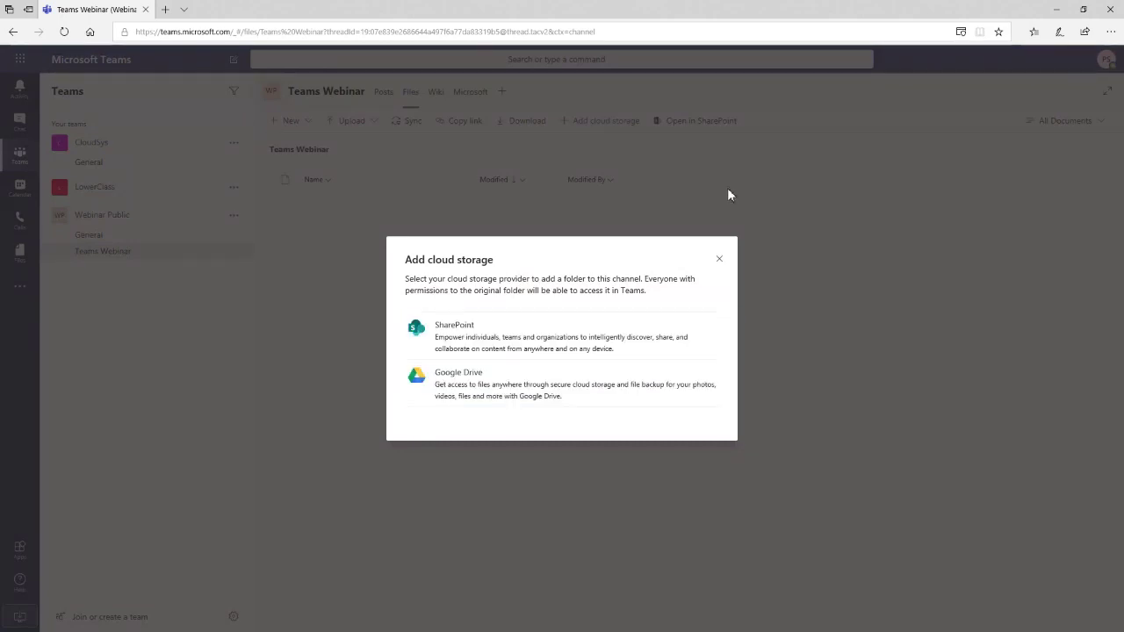
left_click(720, 263)
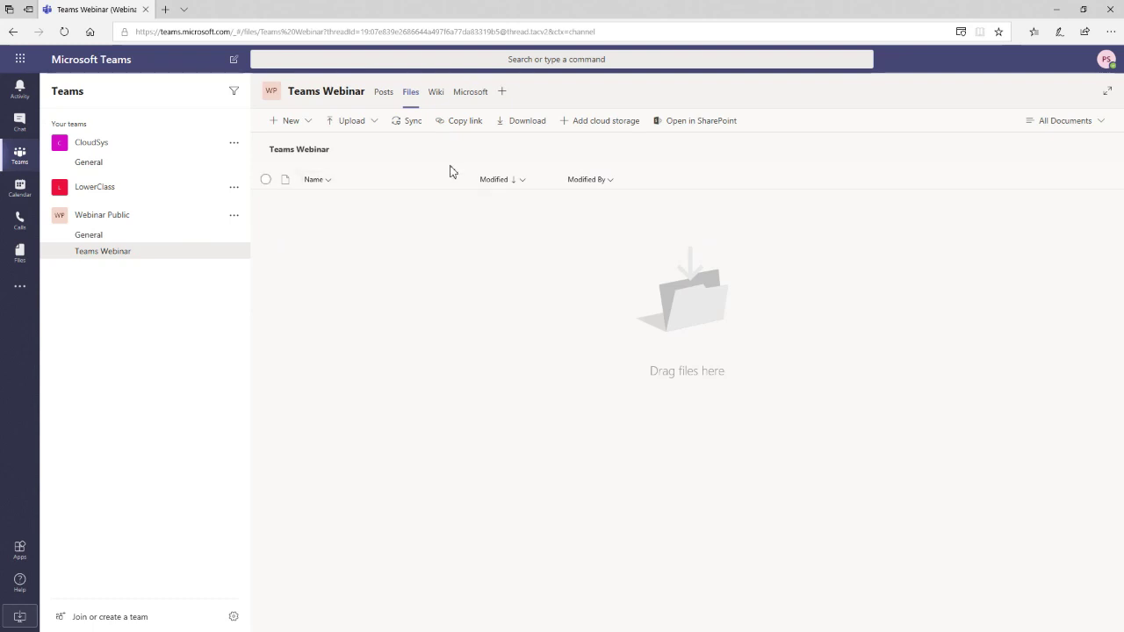
- Try the channel's Wiki tab, dismiss its update error, and return to the Microsoft tab
left_click(439, 103)
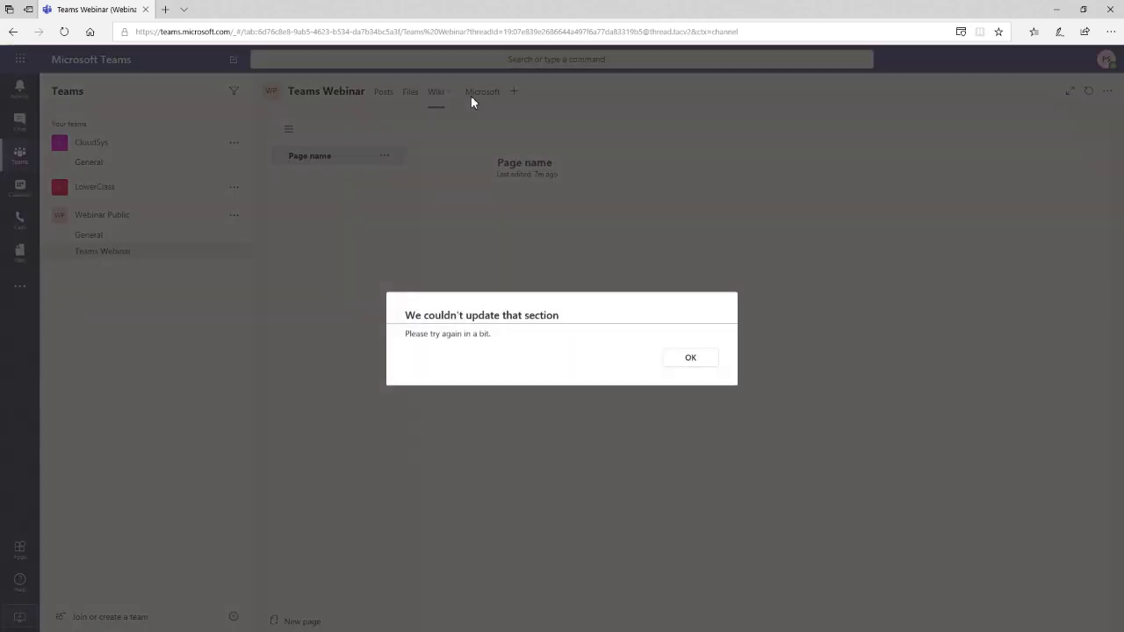
left_click(693, 358)
left_click(490, 100)
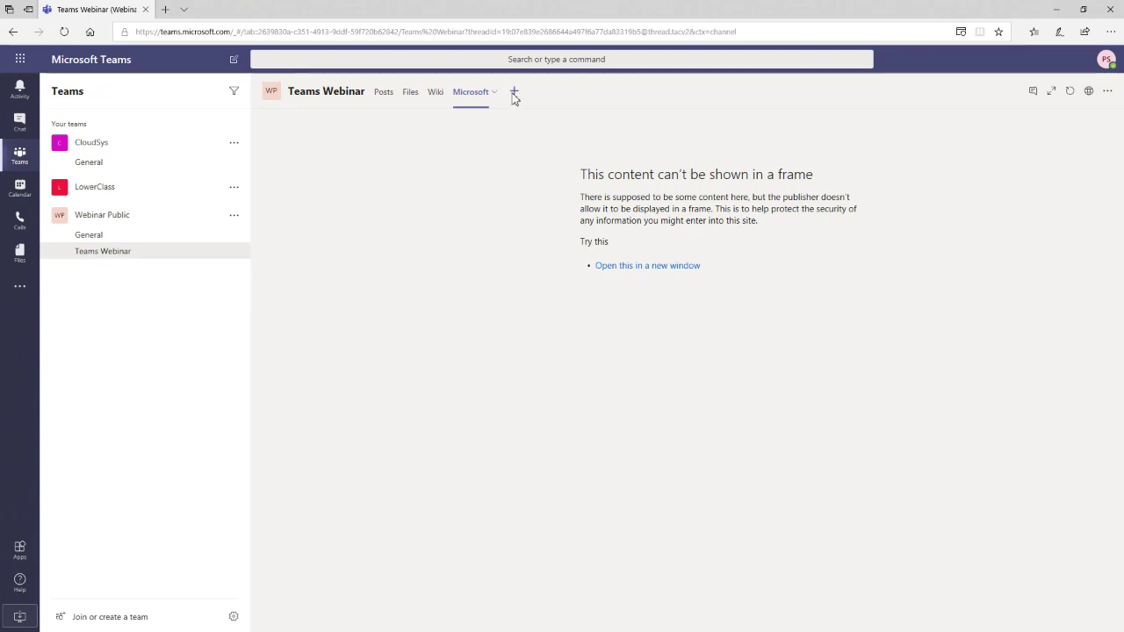
left_click(515, 93)
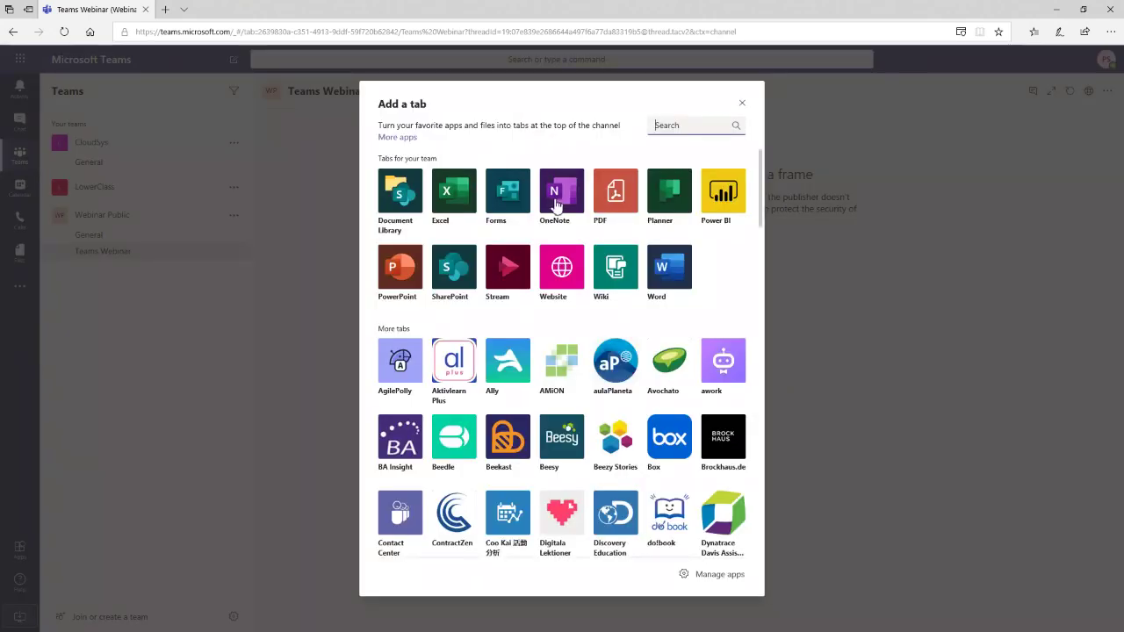
scroll(562, 207, "down", 1)
scroll(562, 207, "down", 5)
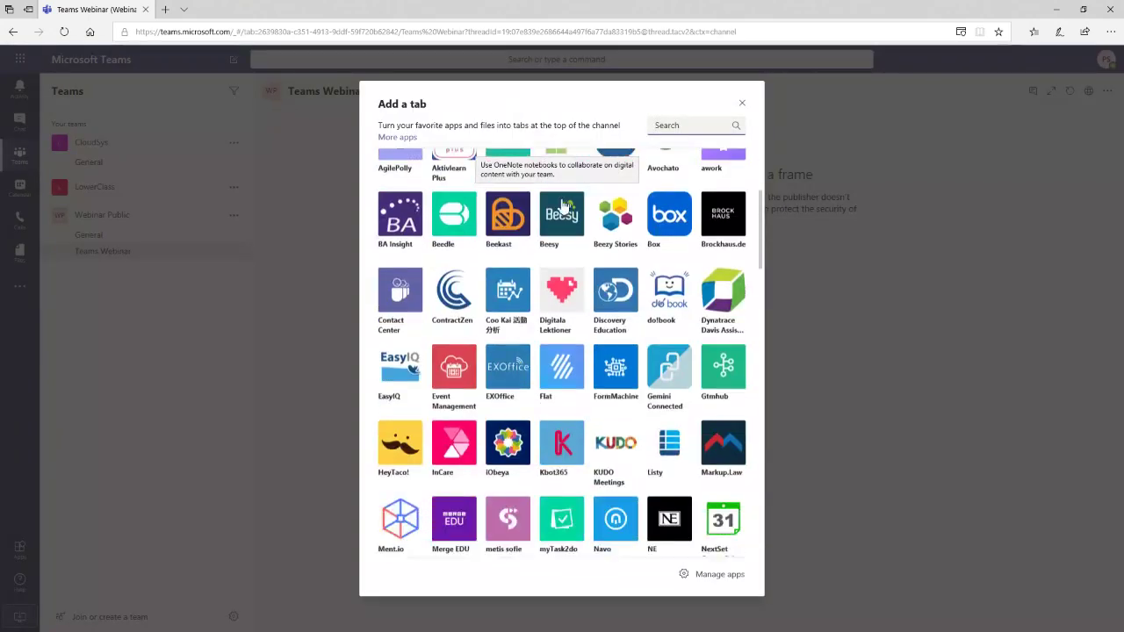
scroll(565, 207, "up", 6)
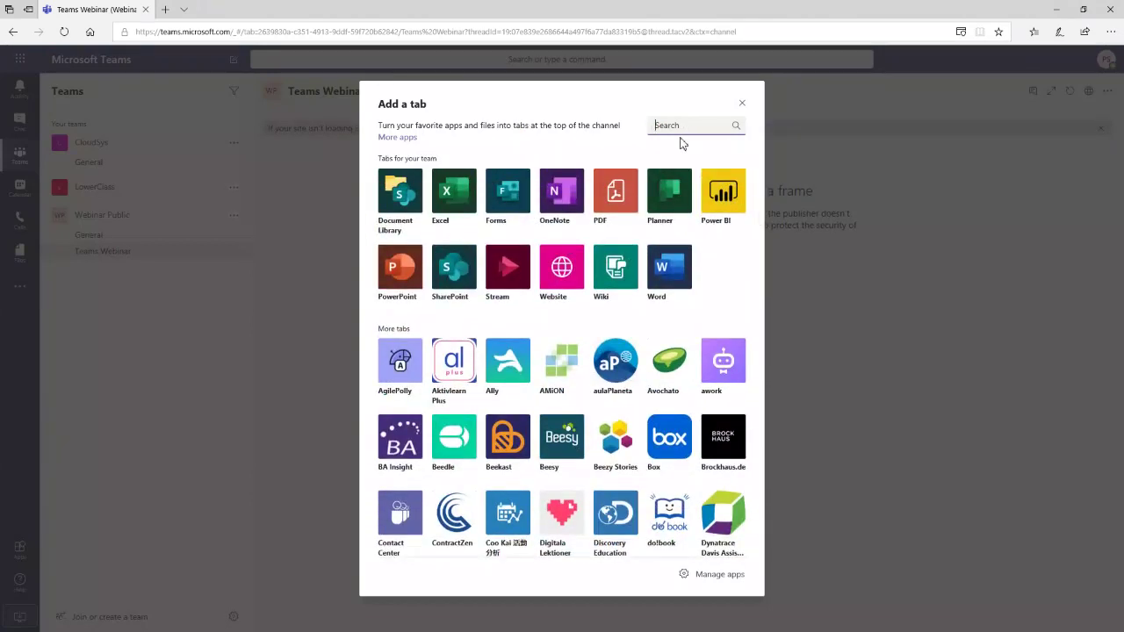
left_click(741, 102)
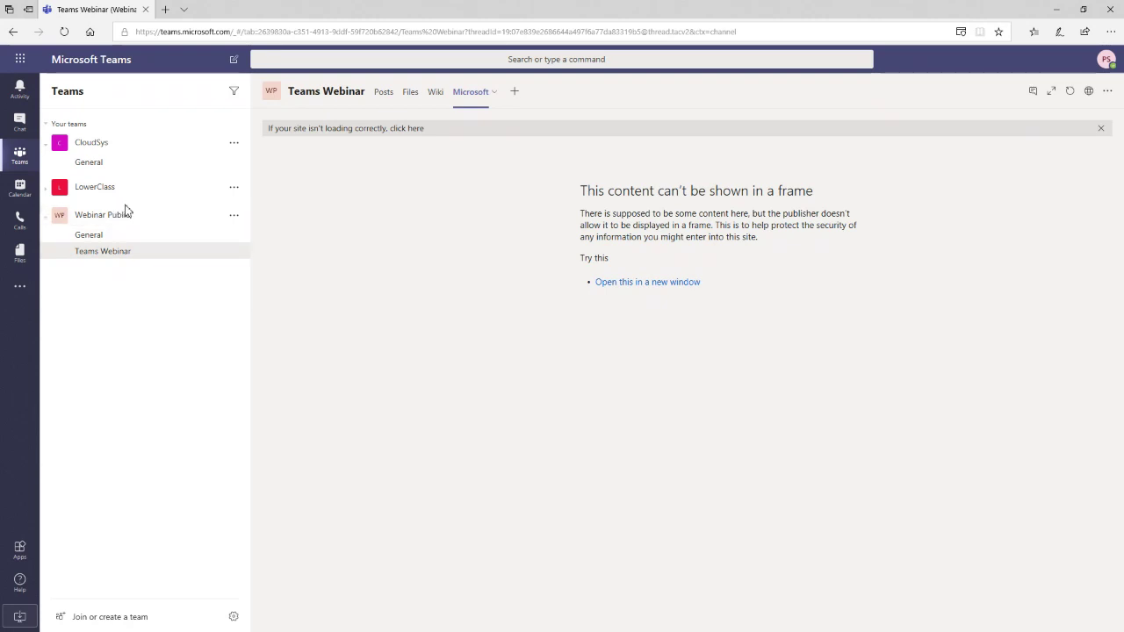
- Schedule a new Calendar meeting titled 'Test meeting'
left_click(20, 188)
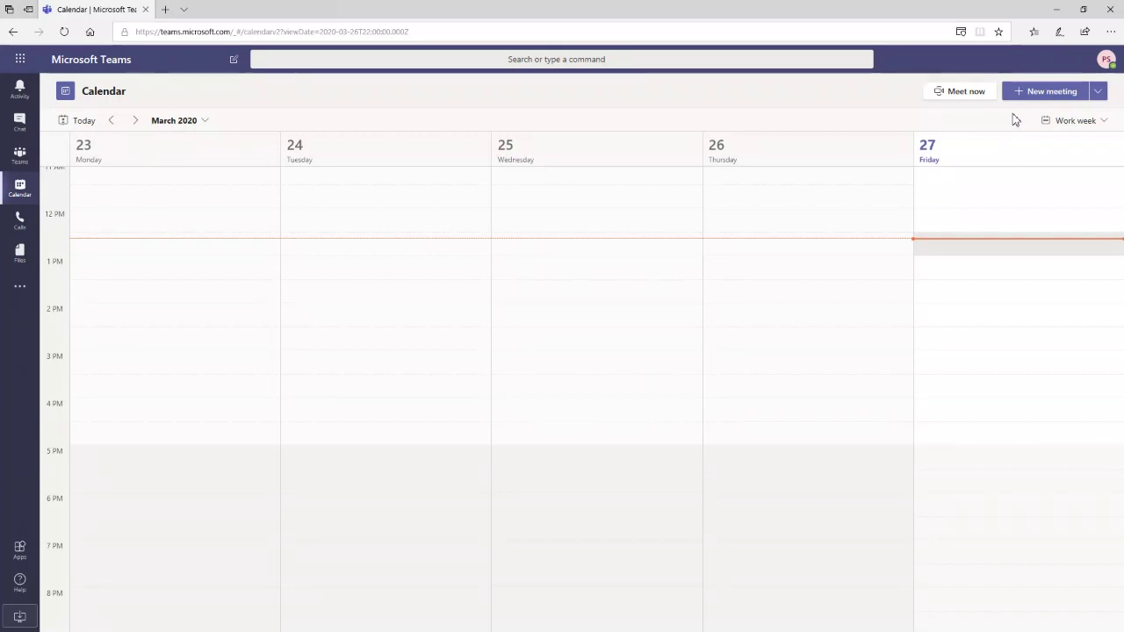
left_click(1097, 96)
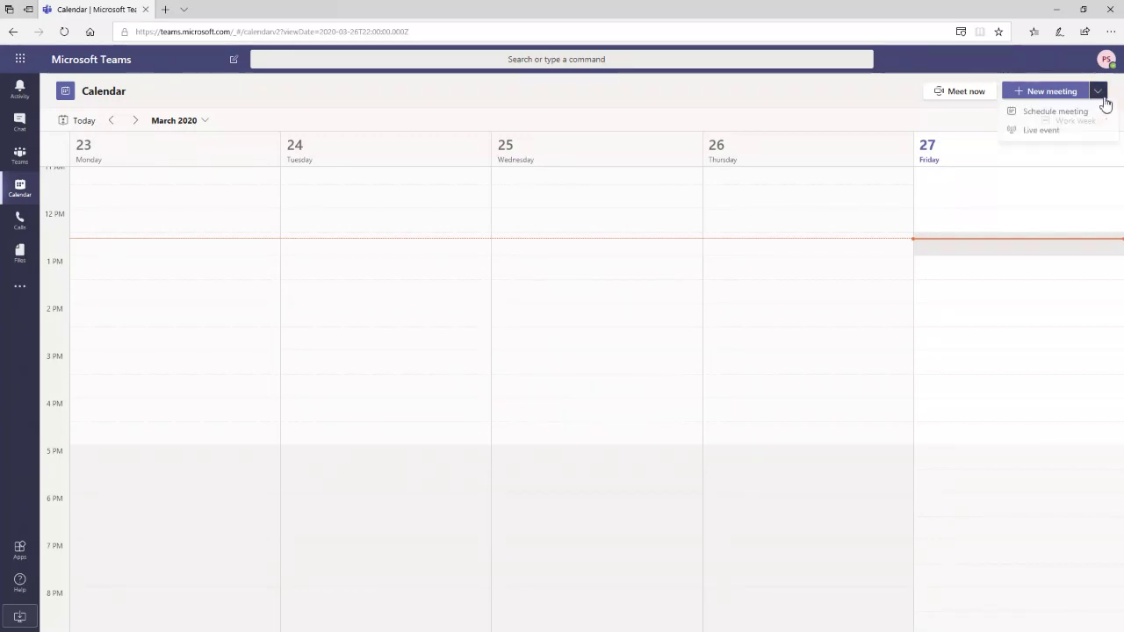
left_click(1054, 113)
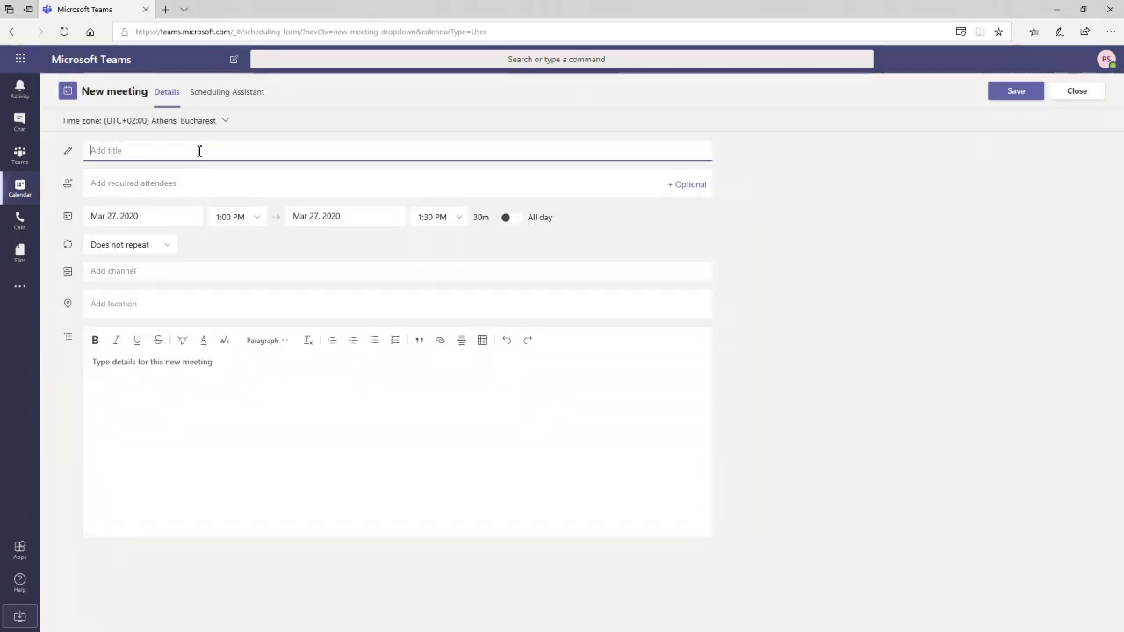
type("Test meeting")
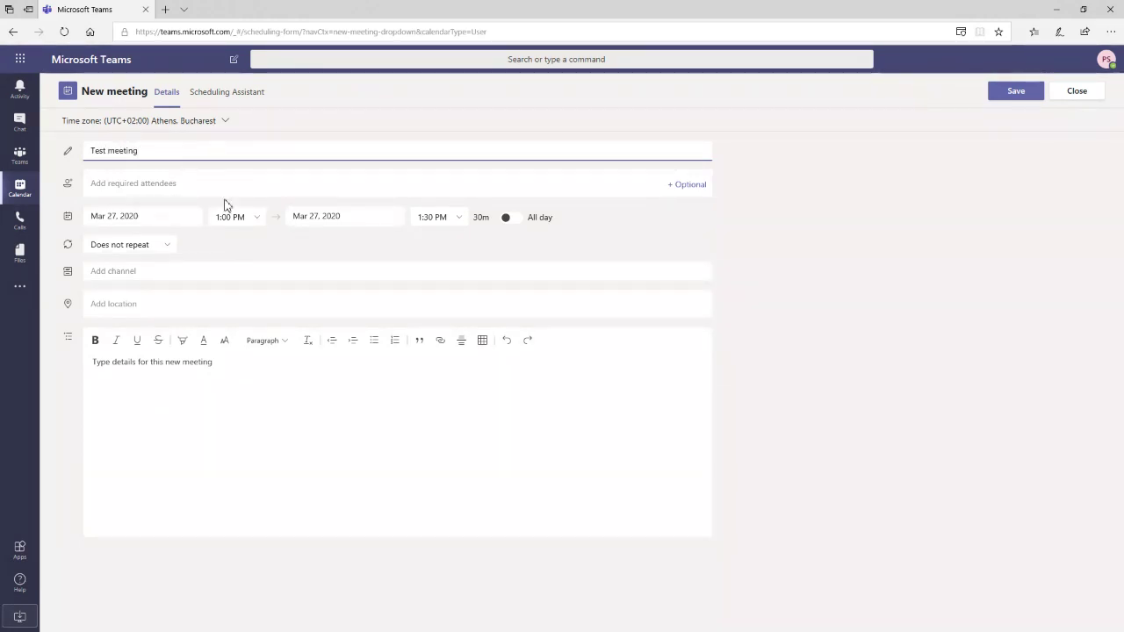
- Add Test User 1 and Test User 2 as optional attendees
left_click(686, 186)
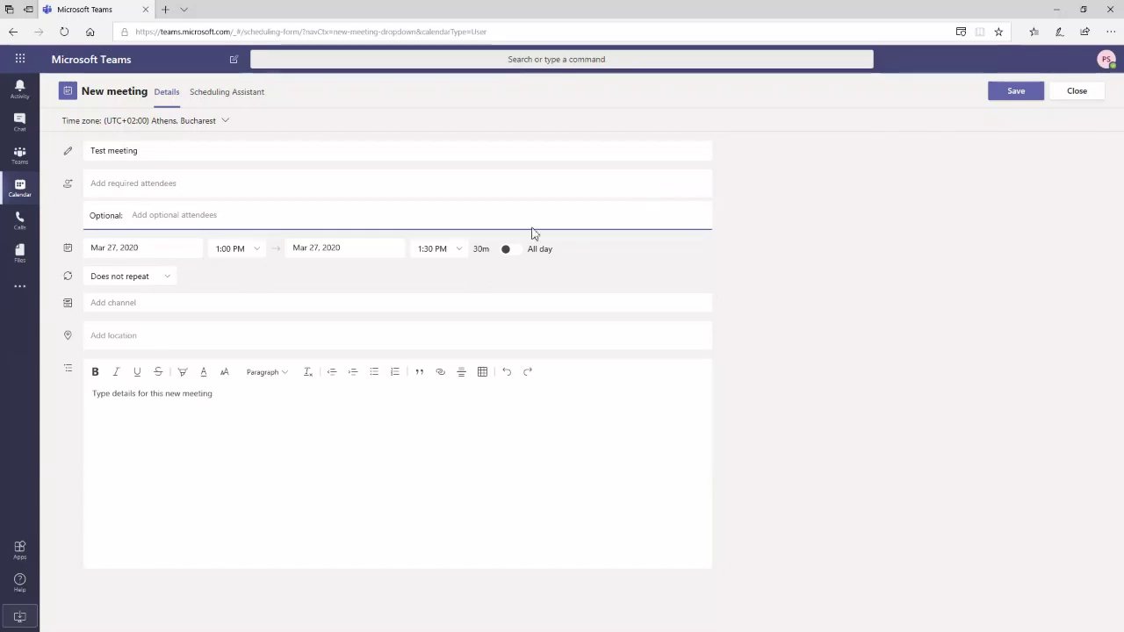
type("testu")
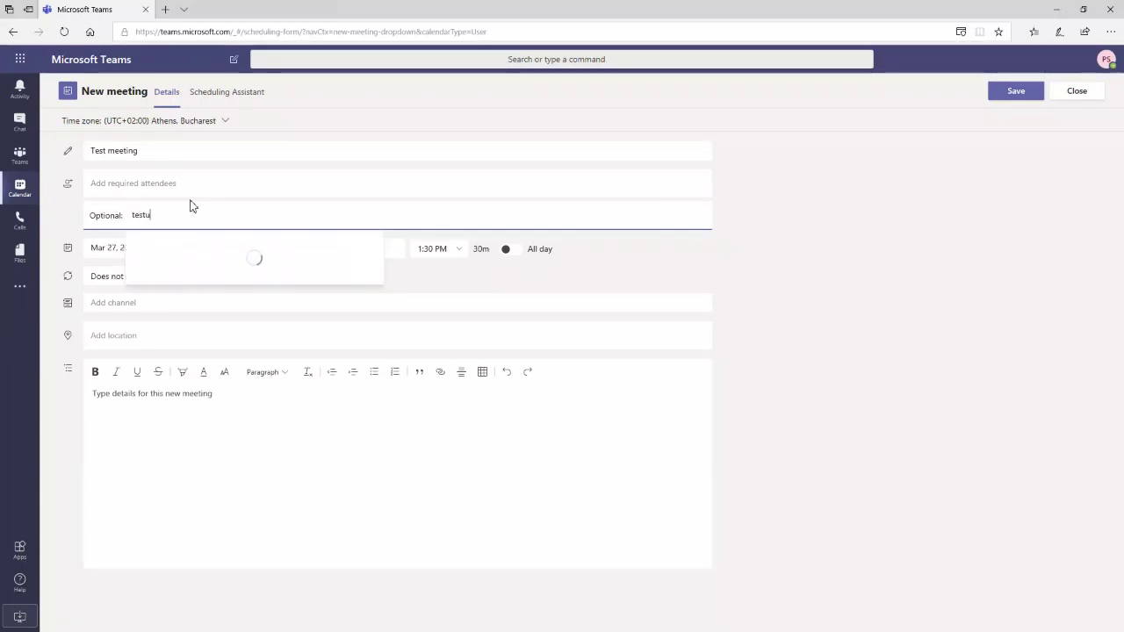
left_click(215, 282)
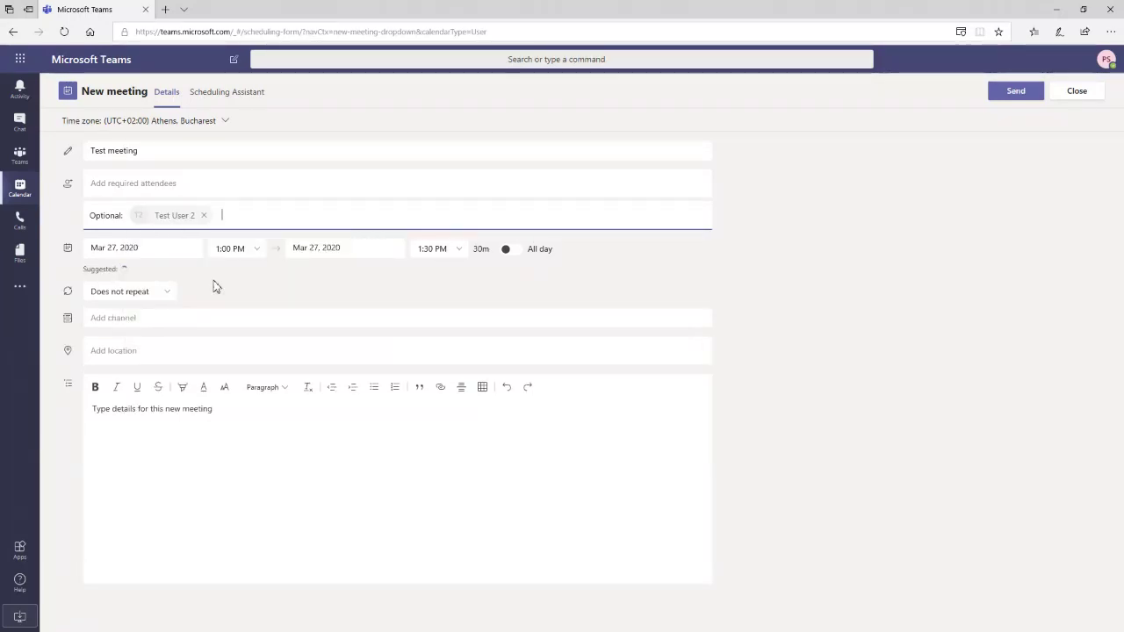
type("es")
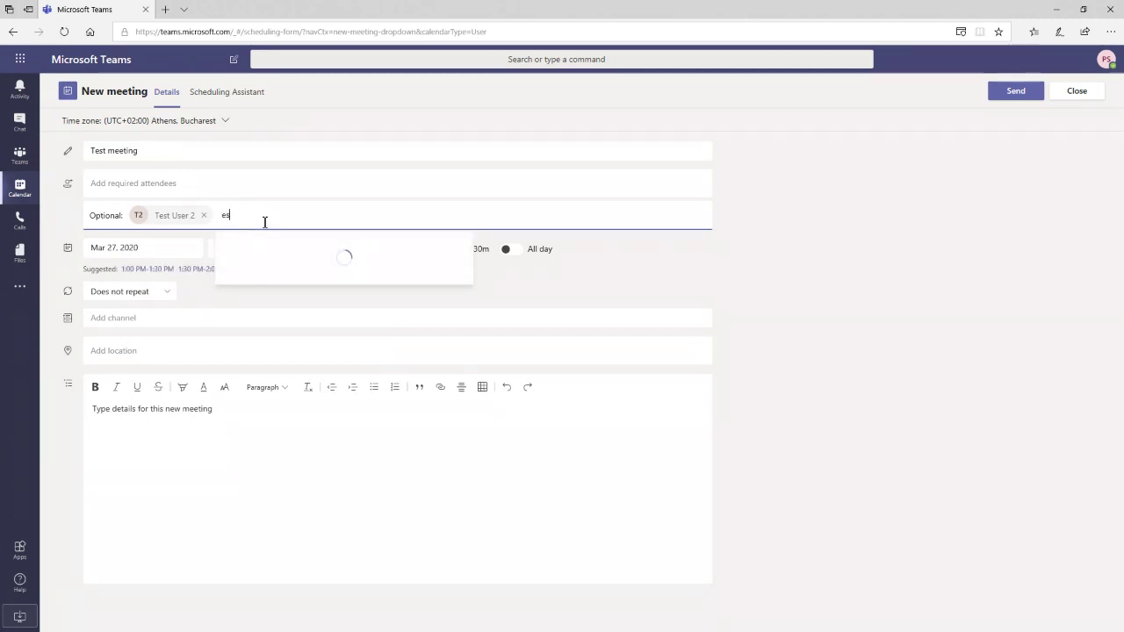
type("tu\\")
key("BackSpace")
key("BackSpace")
type("test")
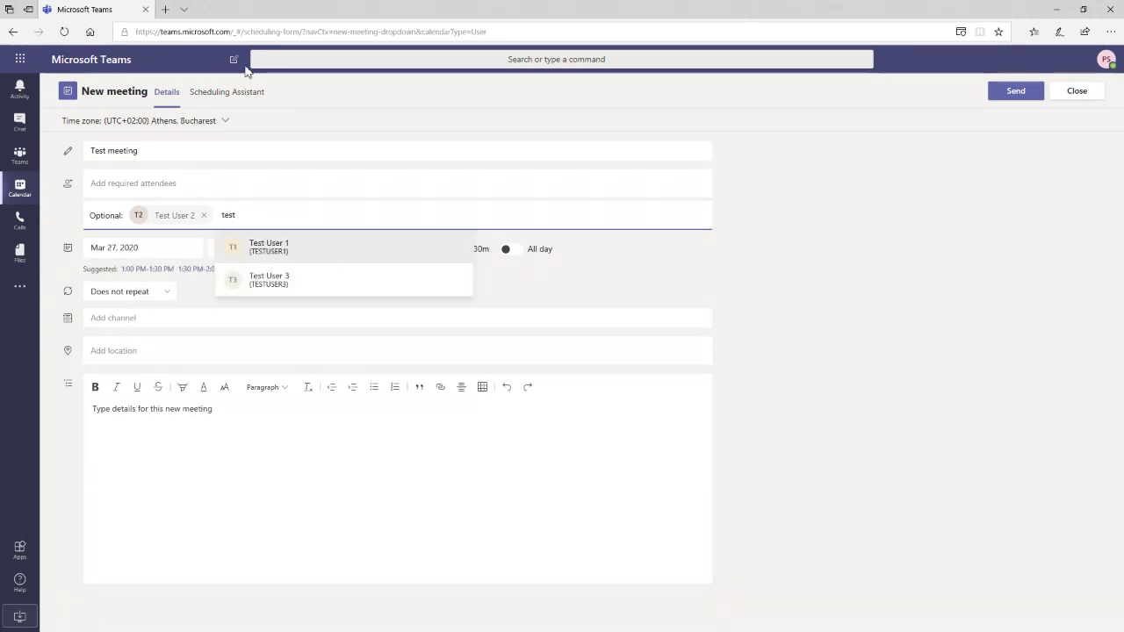
left_click(279, 247)
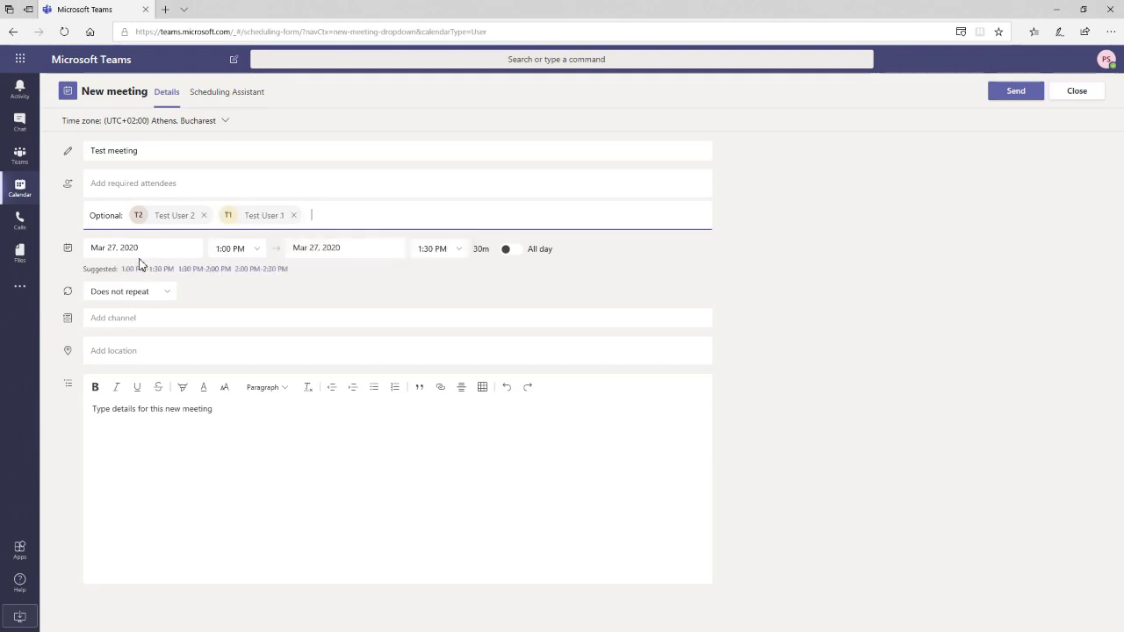
- Keep the meeting non-repeating and begin choosing its channel
left_click(169, 294)
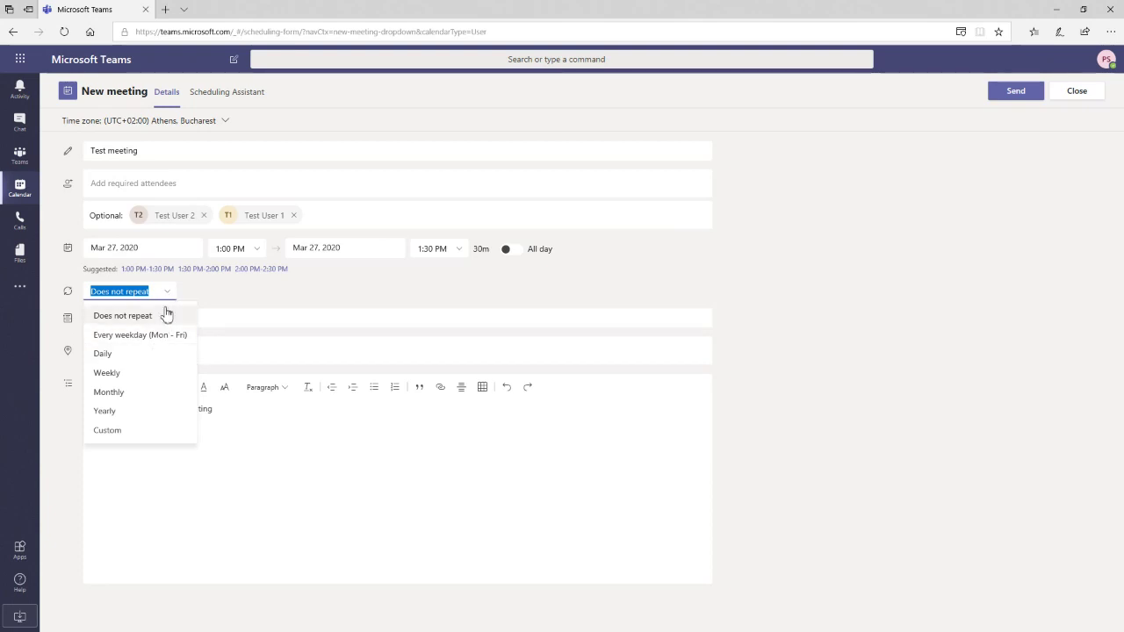
left_click(269, 299)
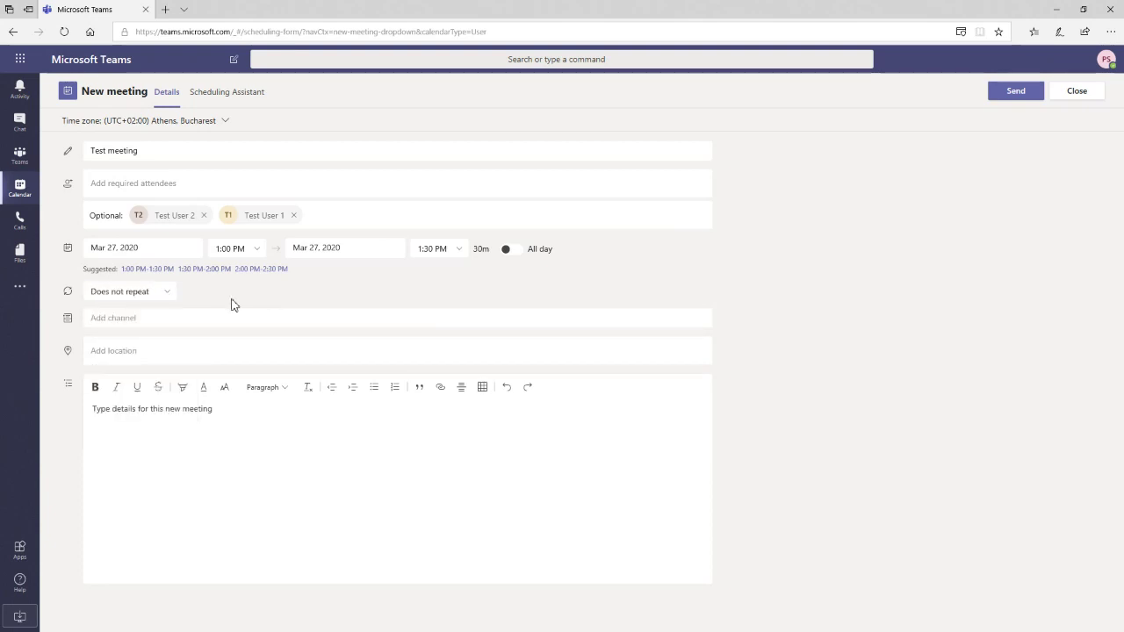
left_click(105, 321)
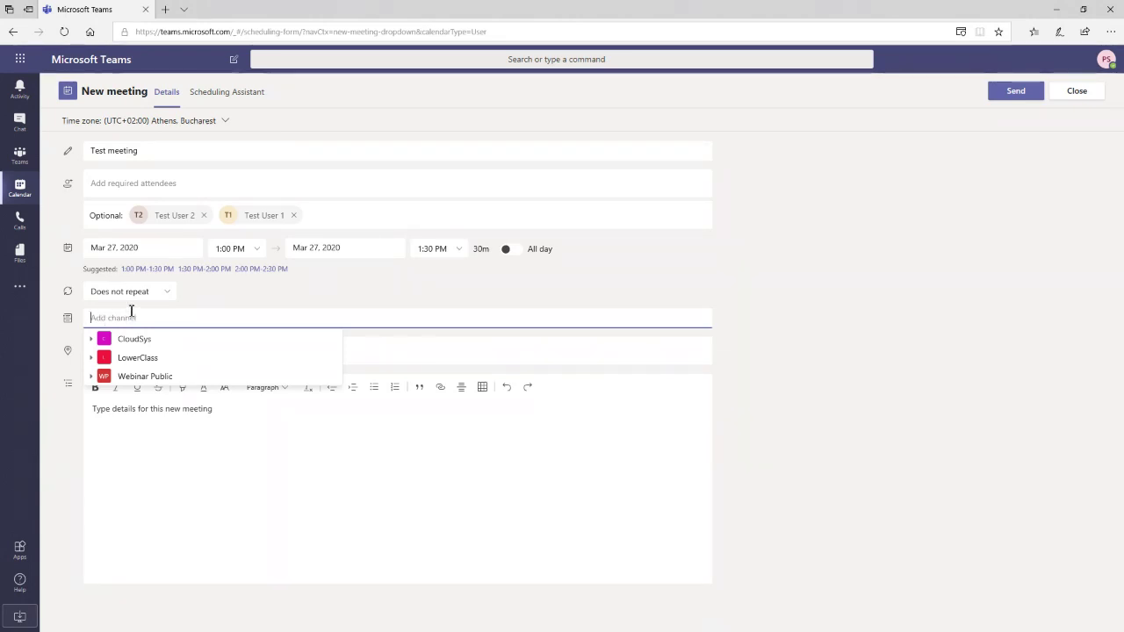
- Post the meeting in the Webinar Public > Teams Webinar channel
left_click(93, 376)
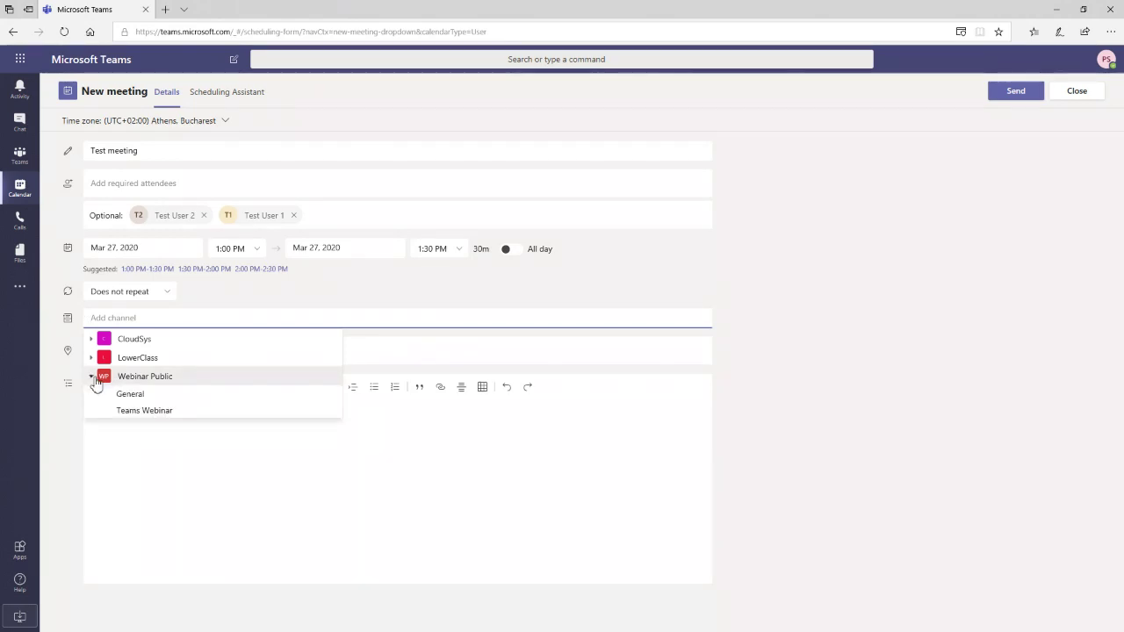
left_click(156, 413)
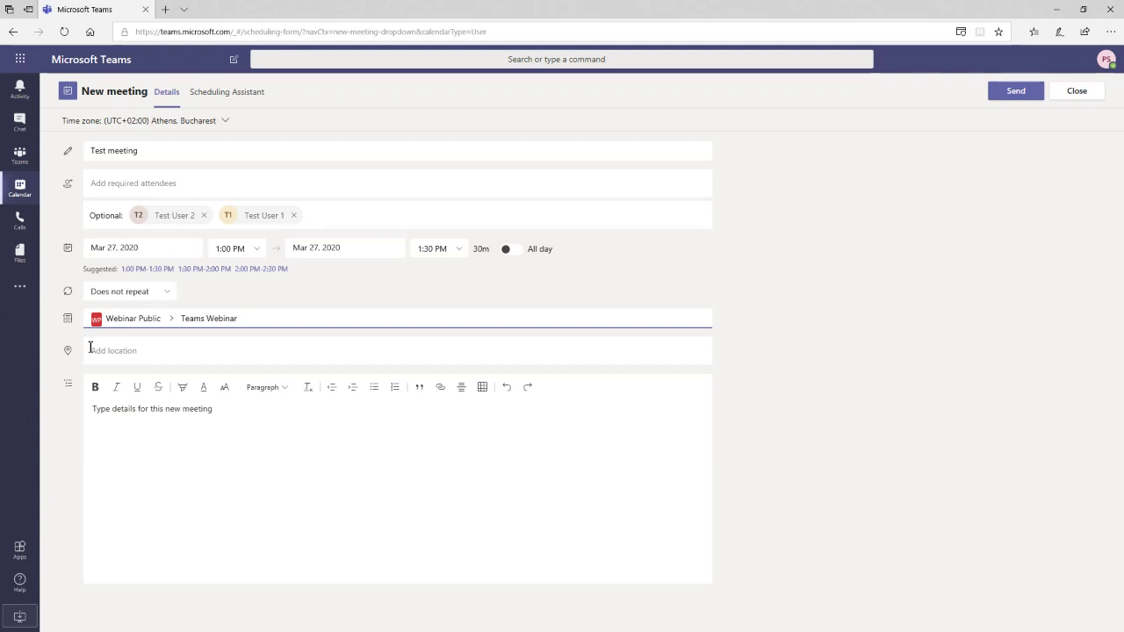
left_click(193, 421)
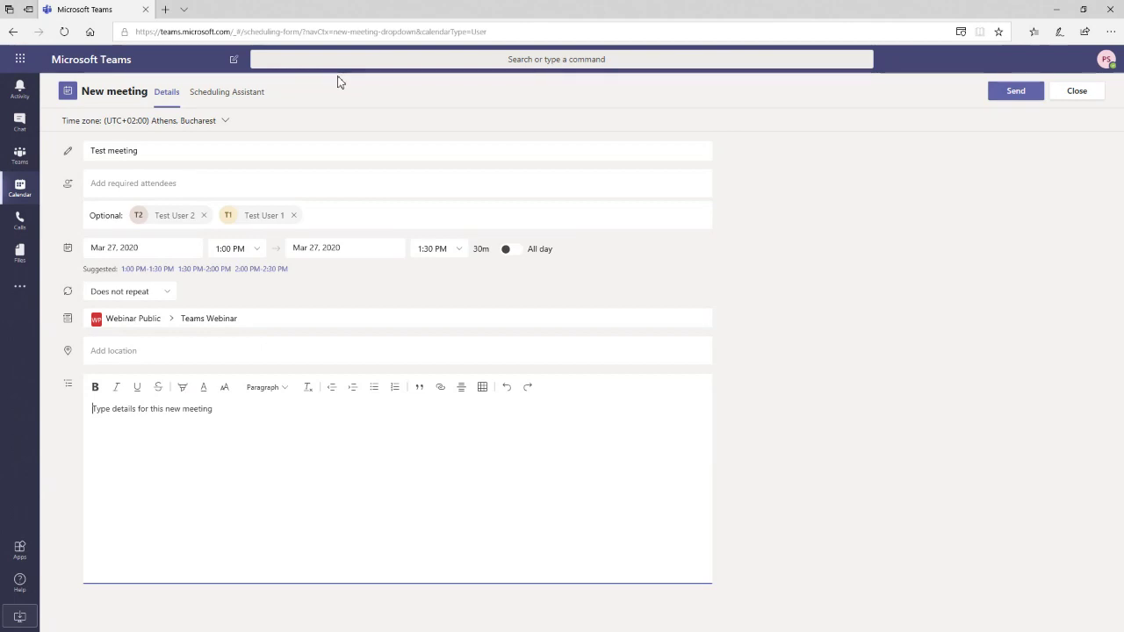
- Check the test user's availability in the Scheduling Assistant and send the invite
left_click(260, 102)
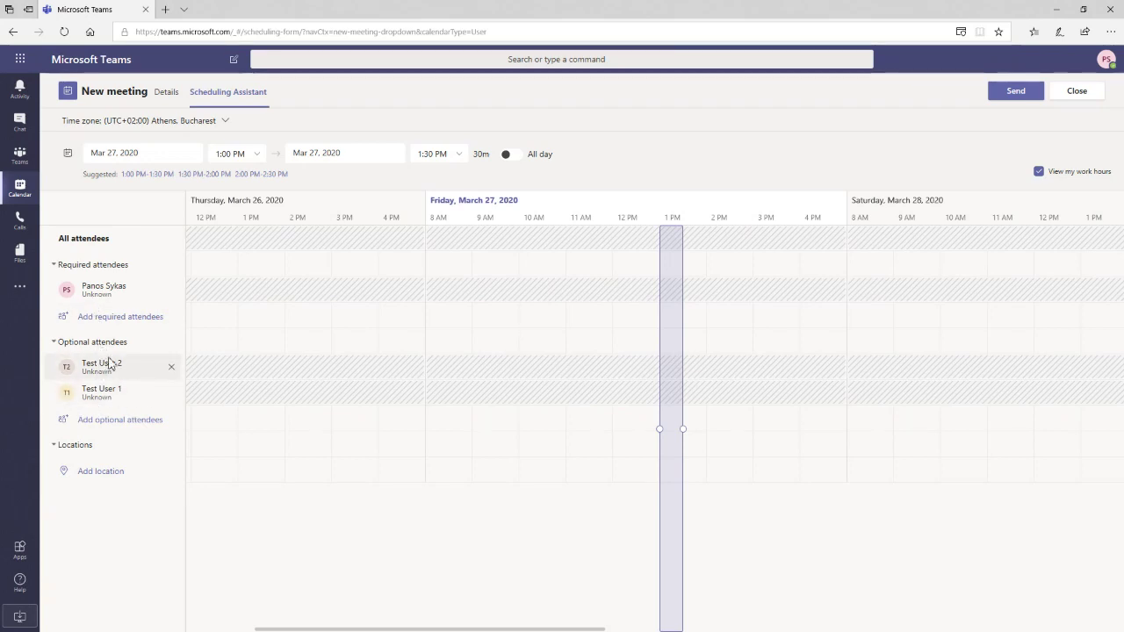
left_click(158, 383)
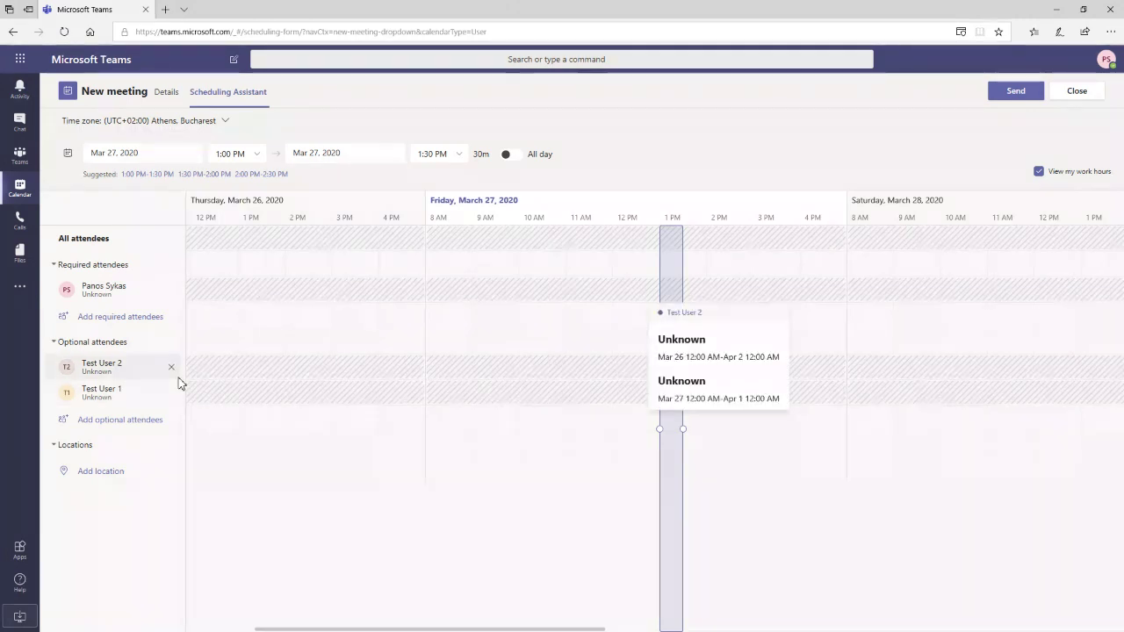
left_click(1025, 104)
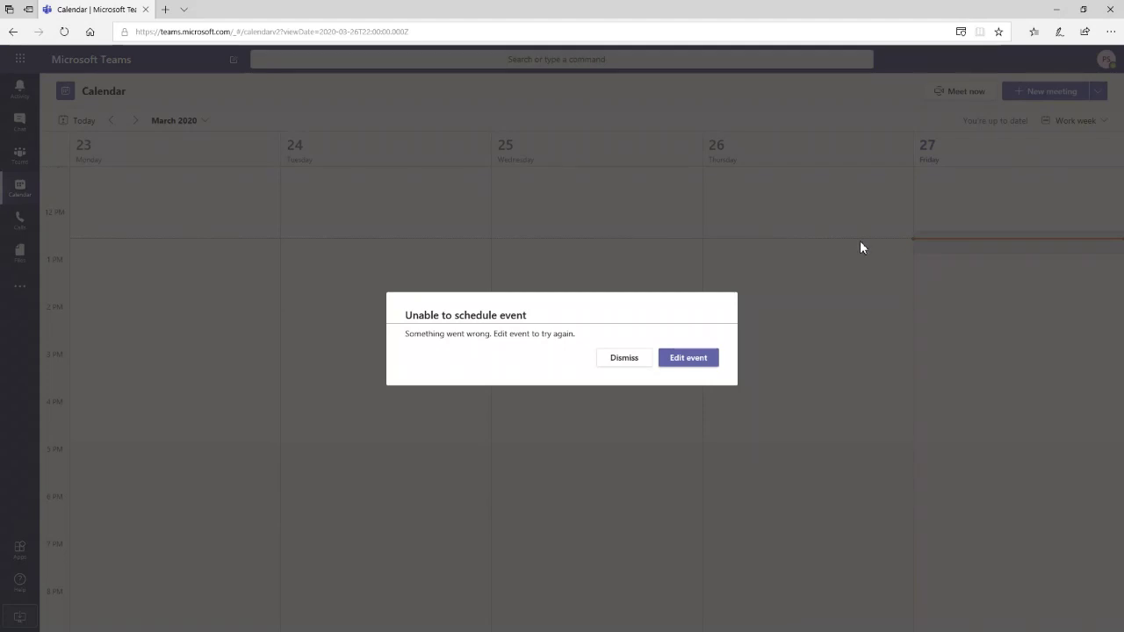
- Resend the Test meeting invite, dismiss the scheduling error, and show the New meeting options
left_click(718, 357)
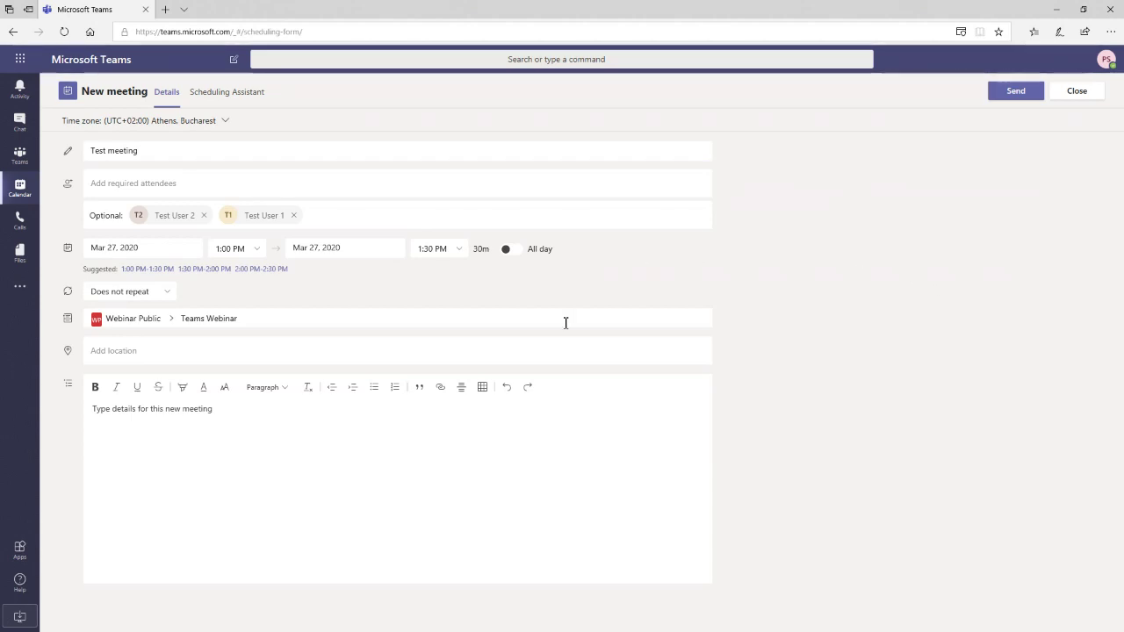
left_click(450, 485)
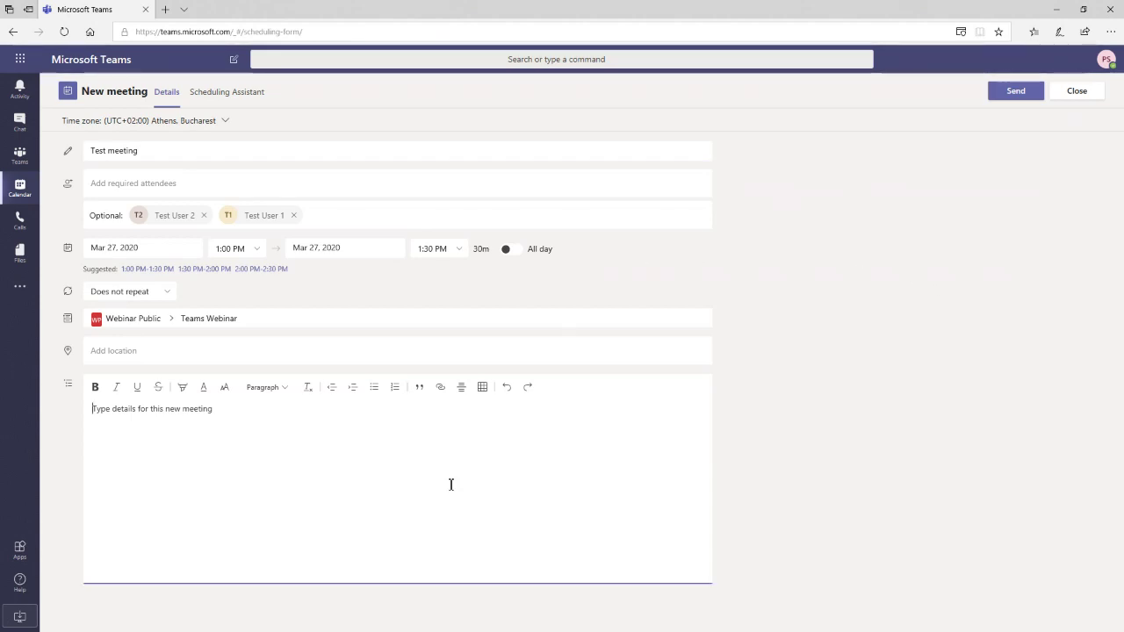
left_click(1009, 92)
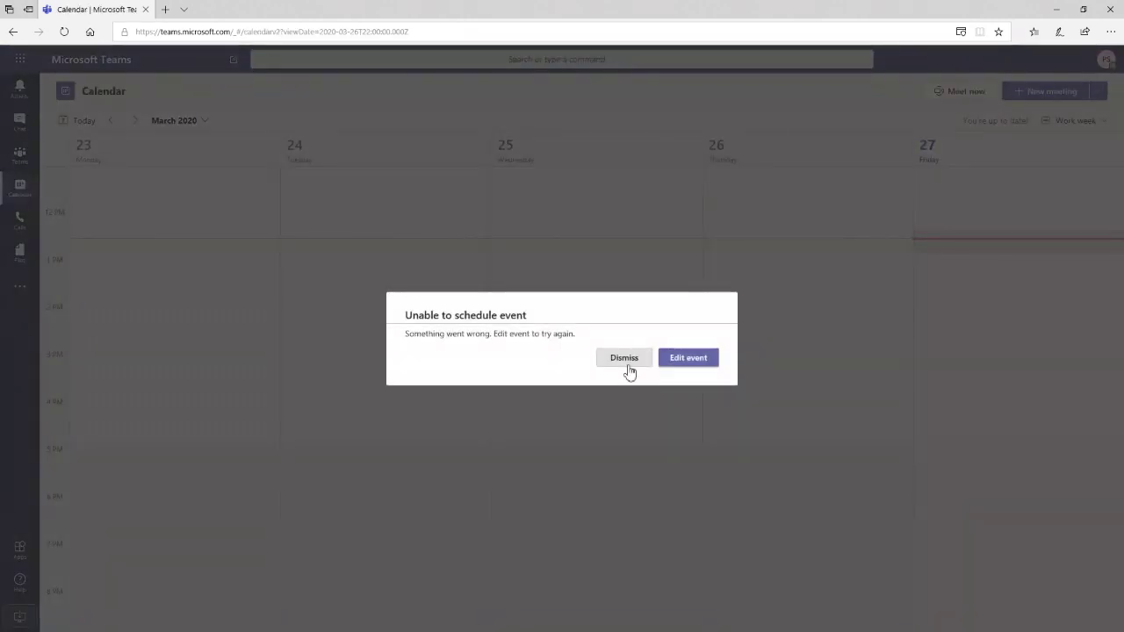
left_click(625, 360)
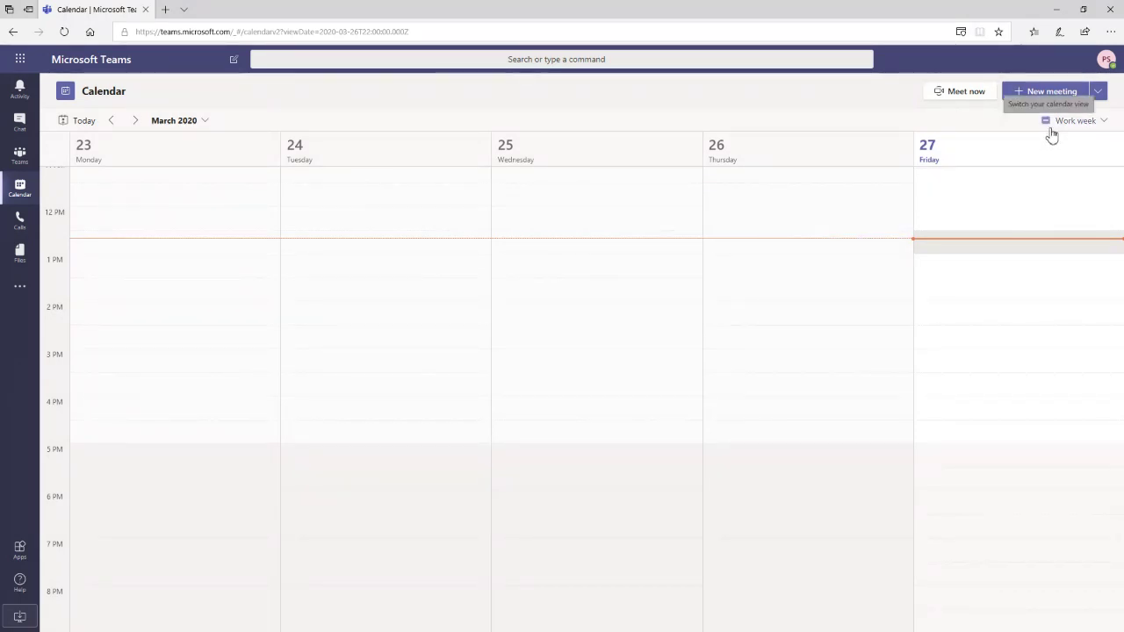
left_click(1096, 95)
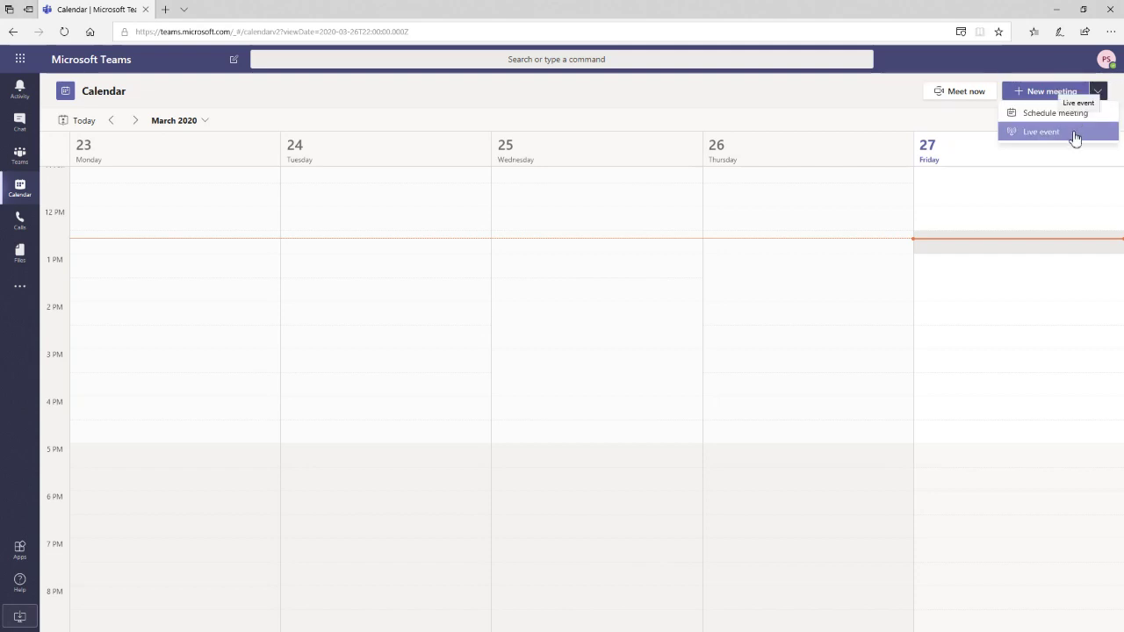
- Attempt a Live event and close the no-licence message
left_click(1073, 134)
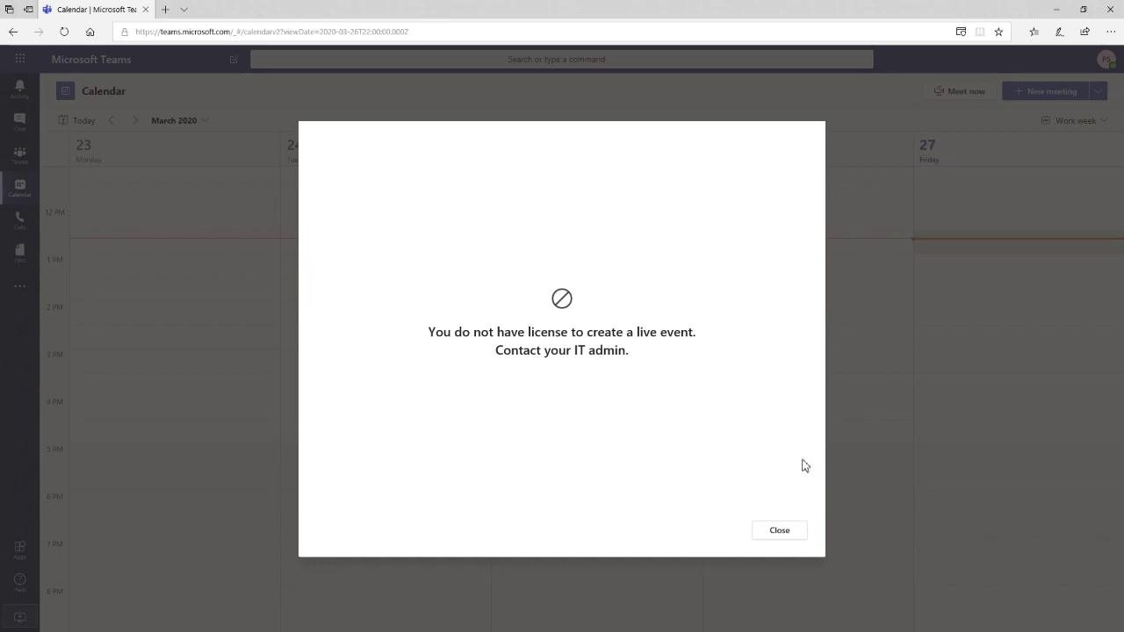
left_click(767, 541)
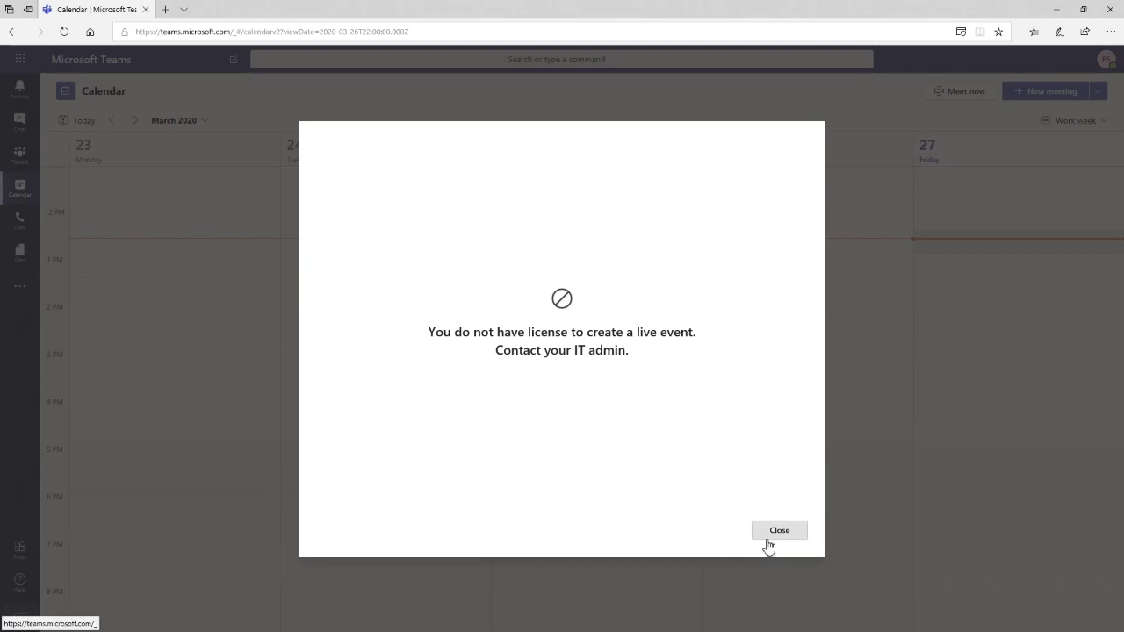
left_click(779, 532)
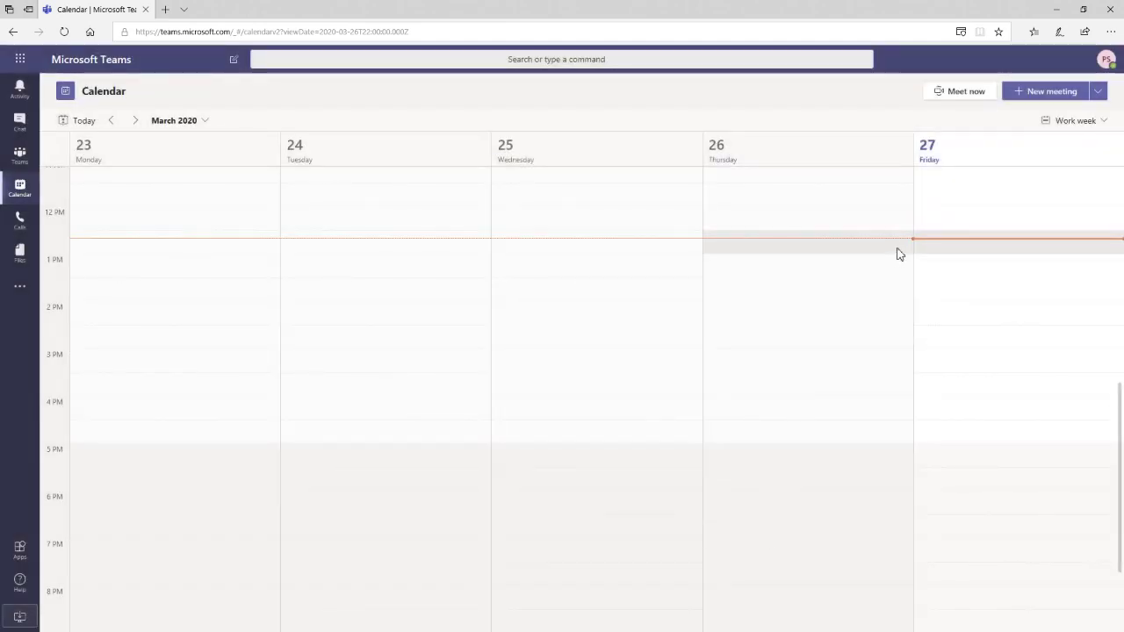
- Join a Meet now meeting without device access, with camera and microphone off
left_click(960, 94)
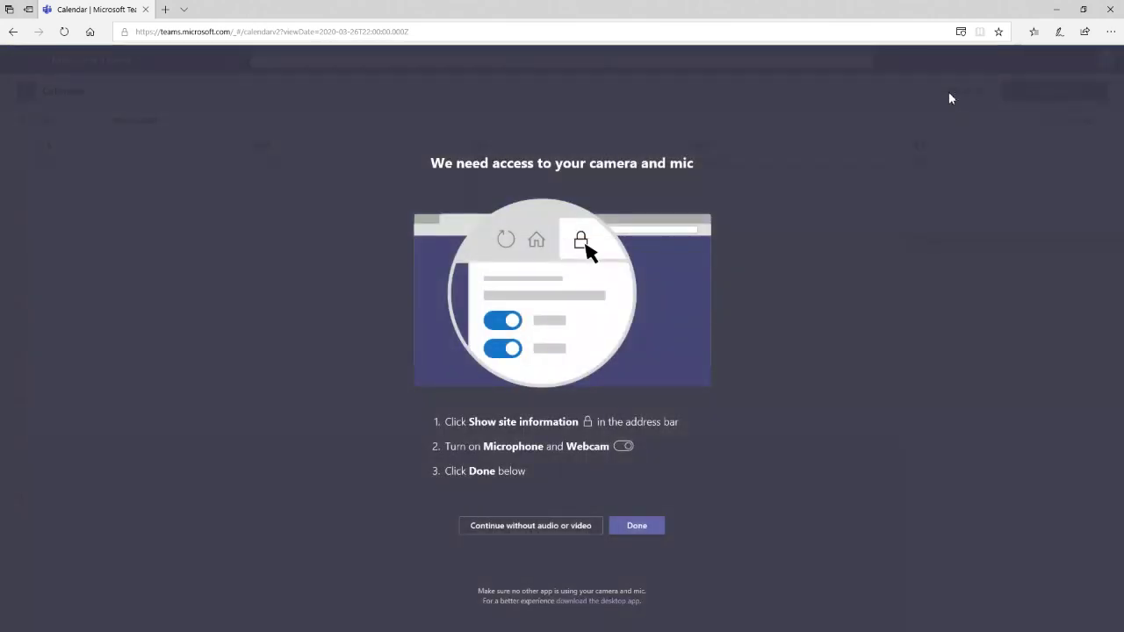
left_click(517, 536)
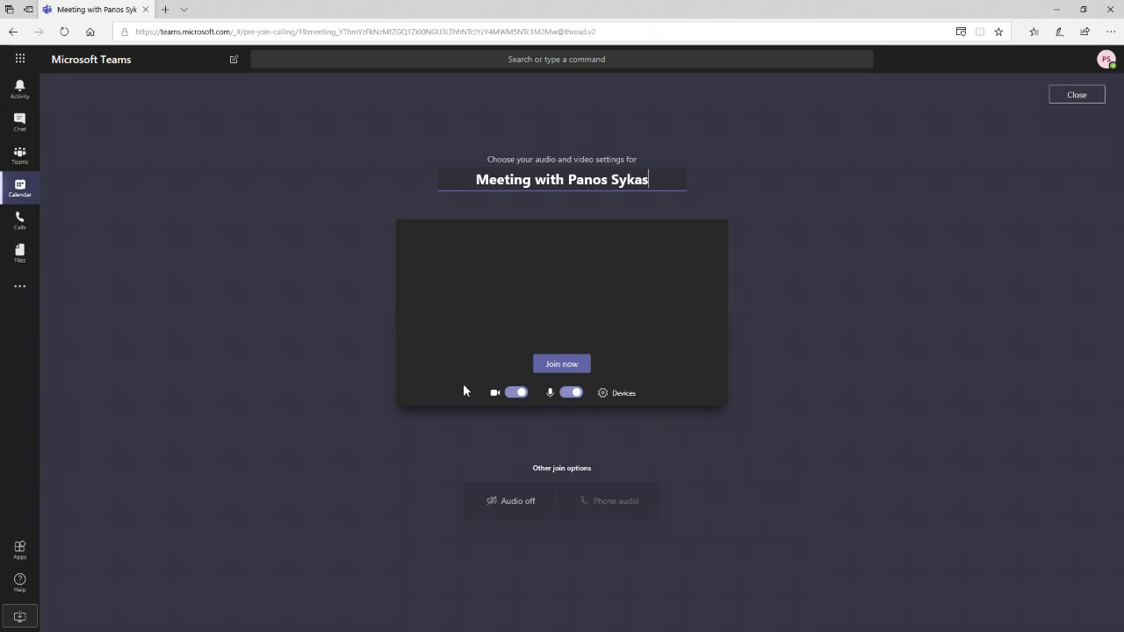
left_click(514, 393)
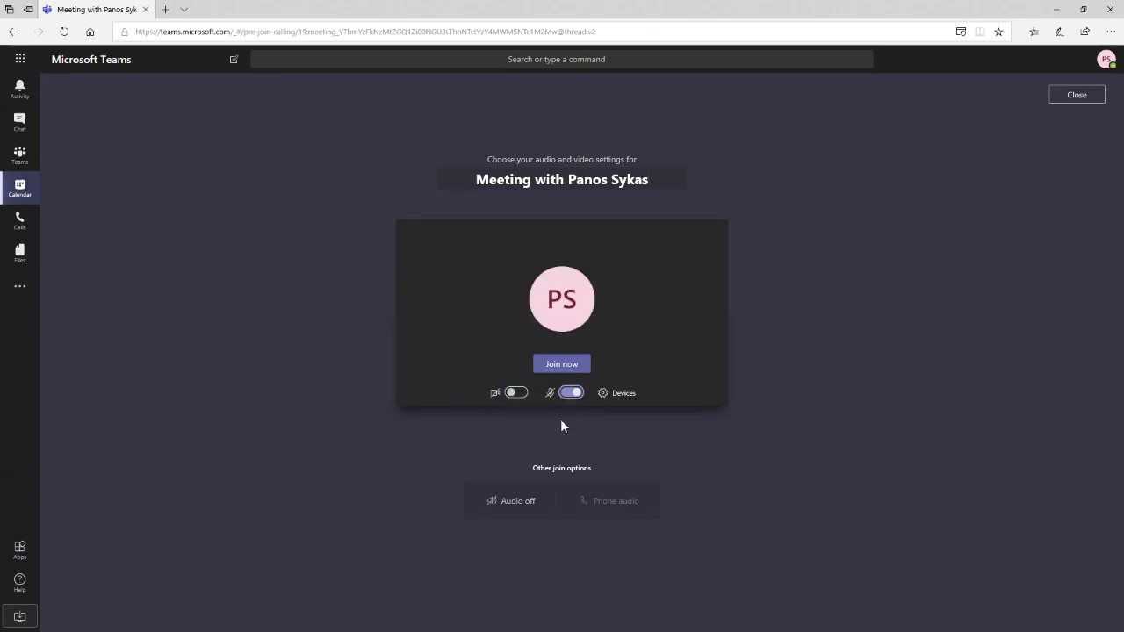
key("ctrl+shift+m")
left_click(572, 367)
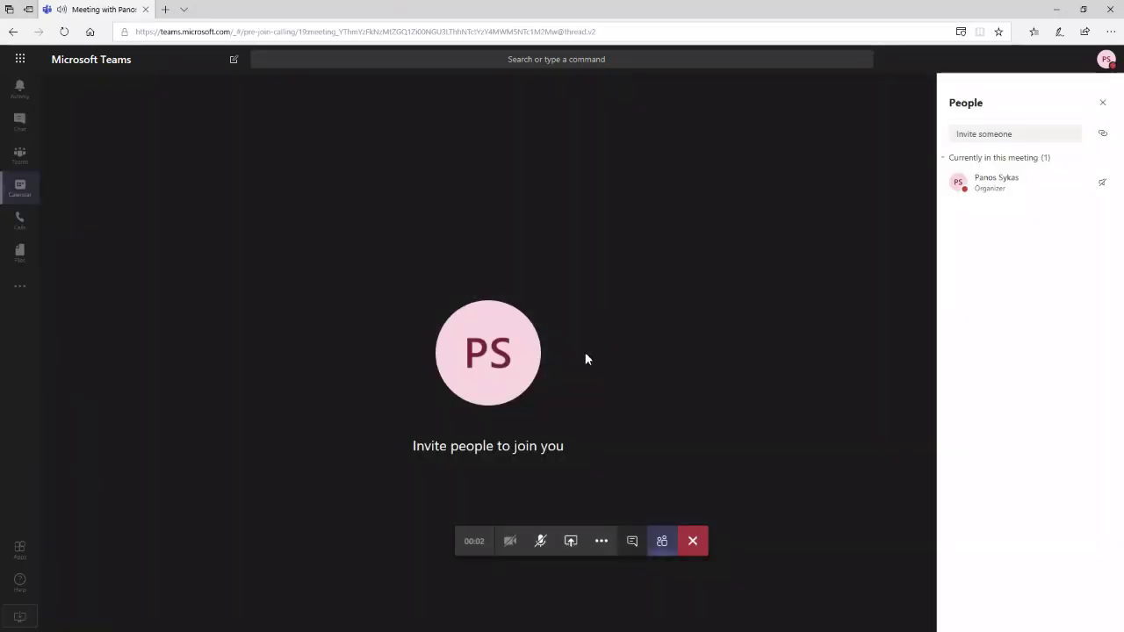
- Invite Test User 2 into the meeting, then leave the call
left_click(1000, 137)
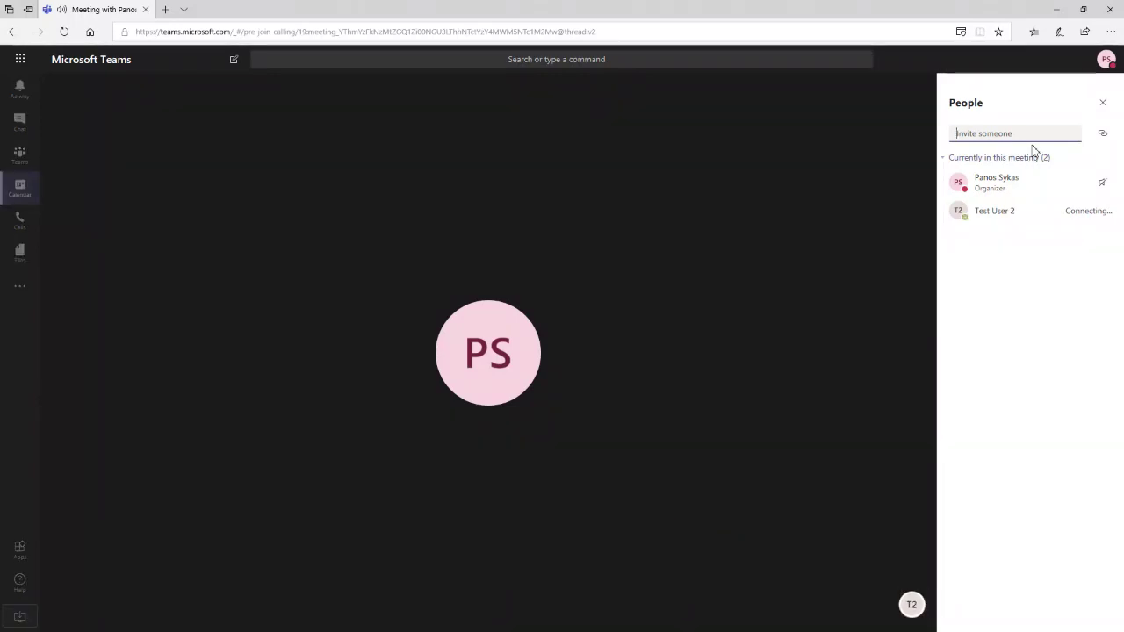
mouse_move(932, 615)
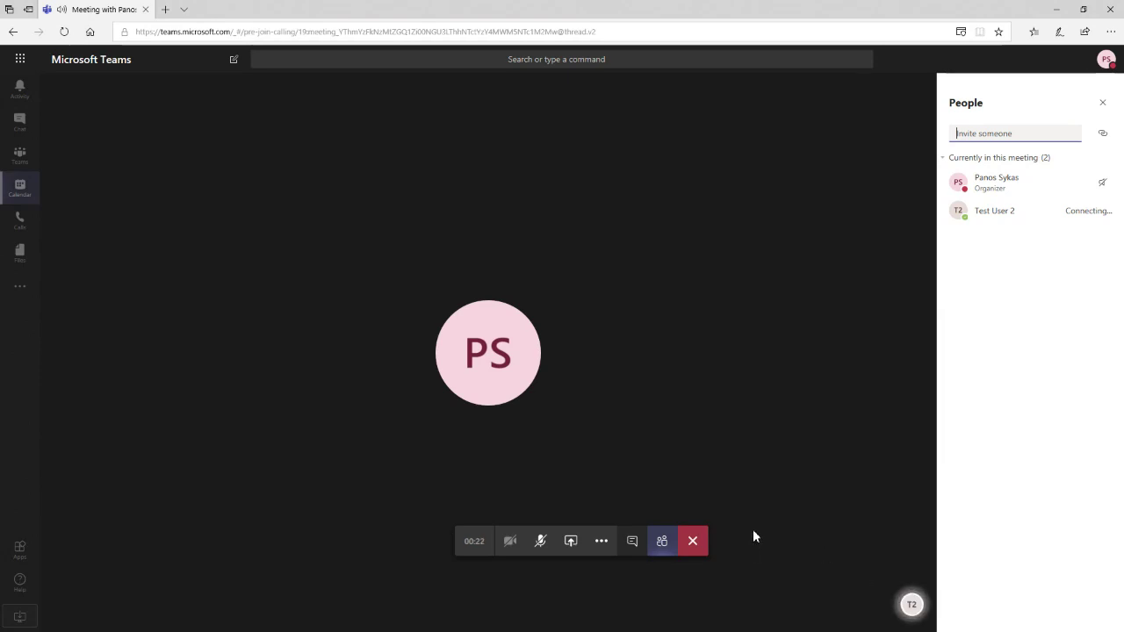
left_click(705, 550)
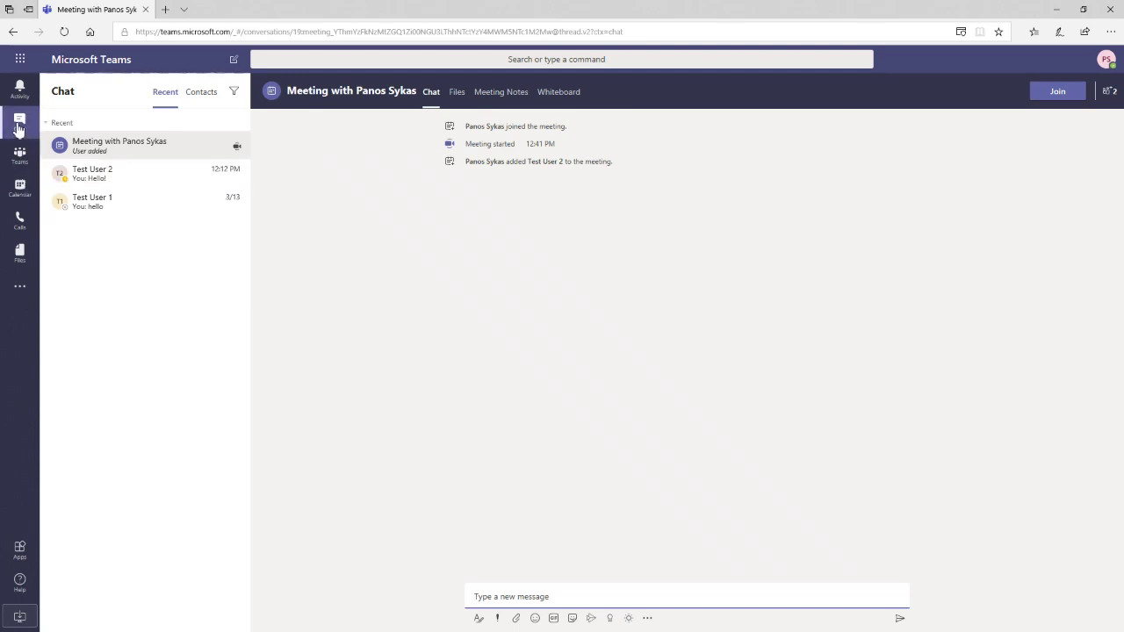
- Move from Chat to Teams to reach the Teams Webinar channel
left_click(19, 128)
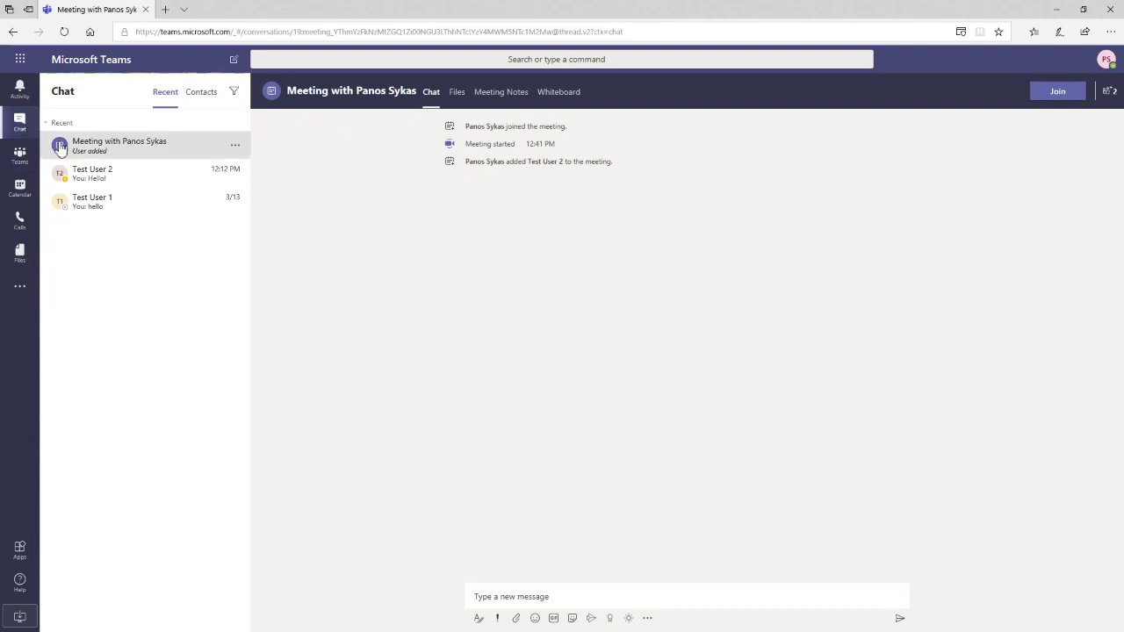
left_click(21, 156)
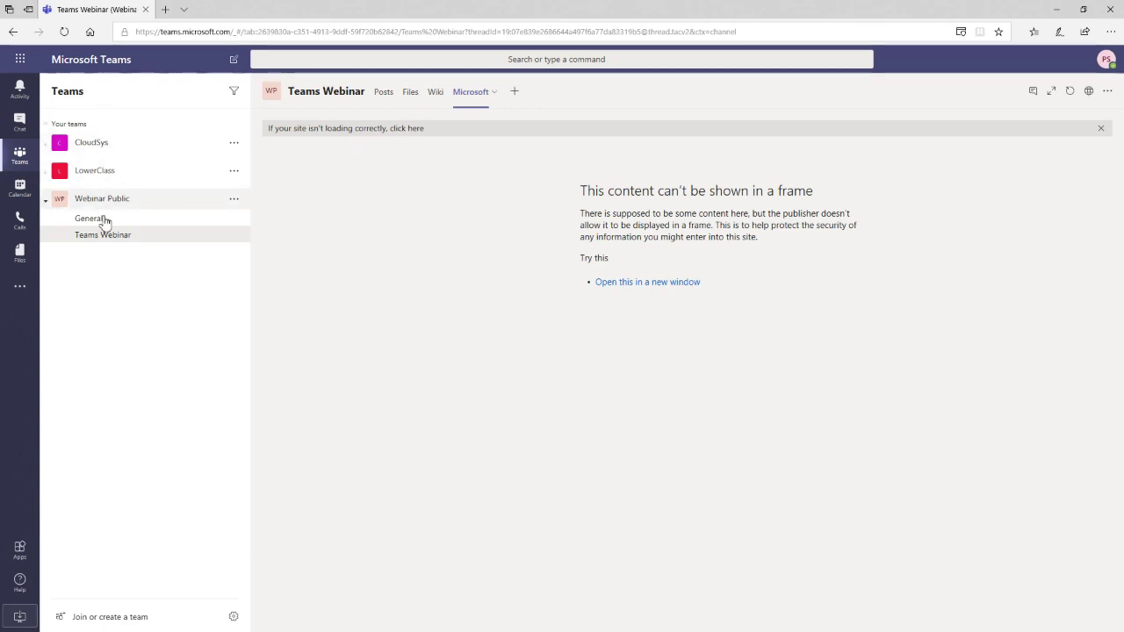
- Collapse Webinar Public and go via Calendar to the Calls speed dial page
left_click(46, 203)
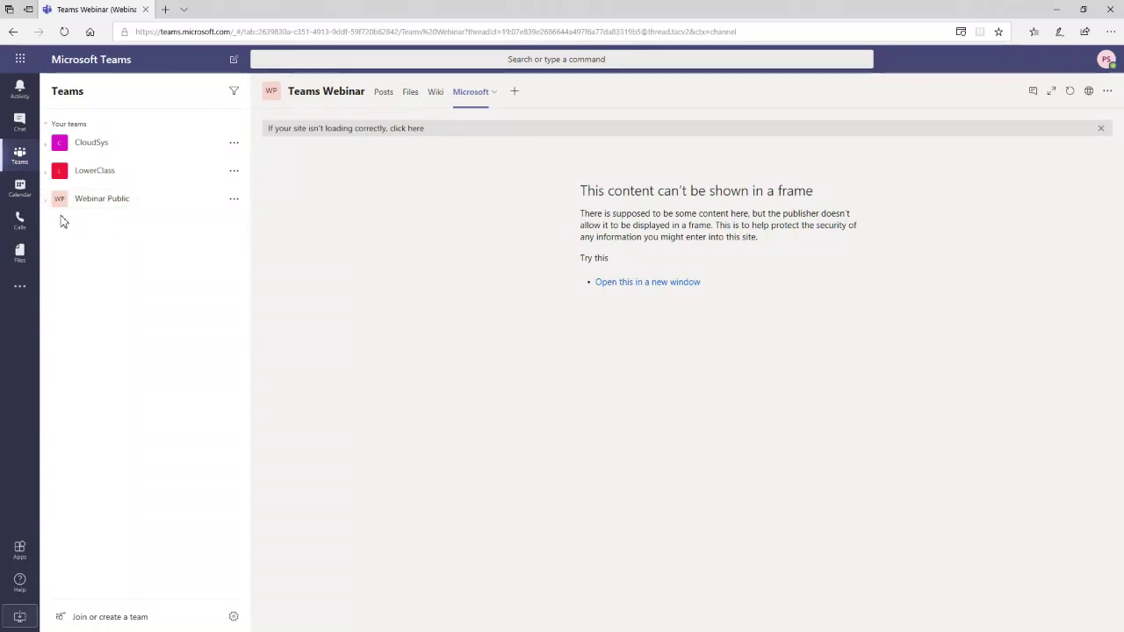
left_click(28, 198)
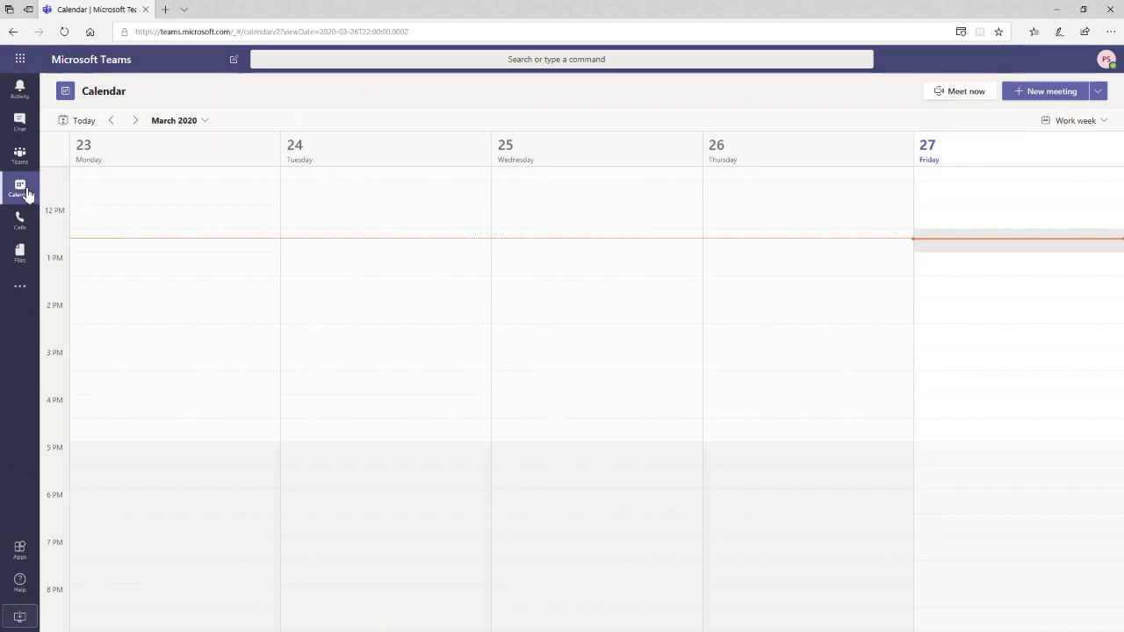
left_click(32, 234)
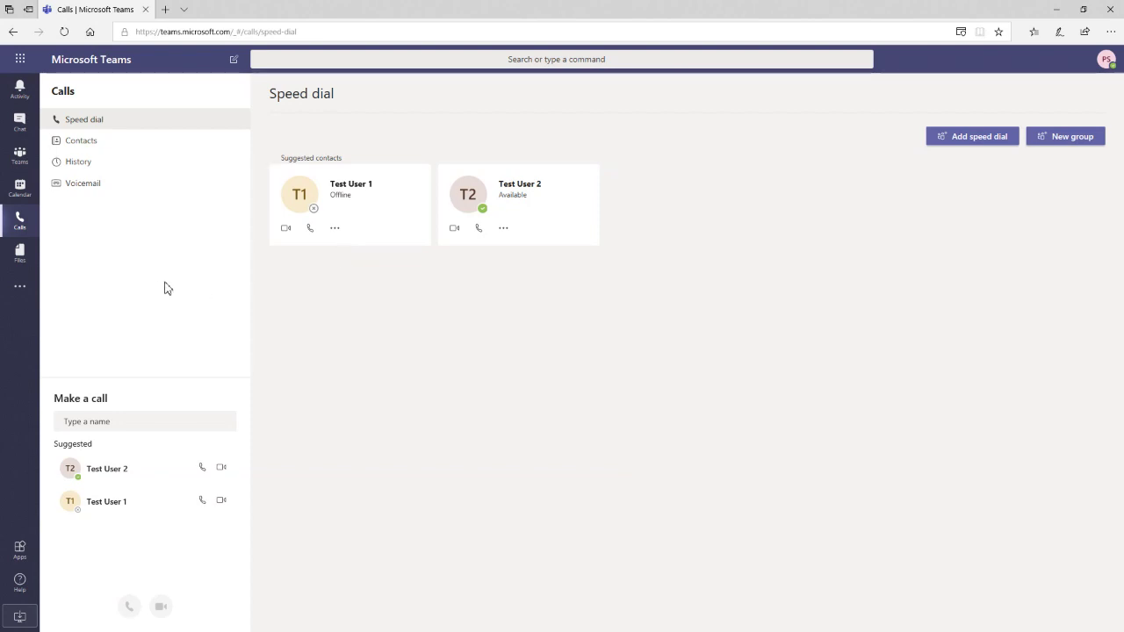
- Browse the Files area's Microsoft Teams view, then the empty personal OneDrive list
left_click(22, 262)
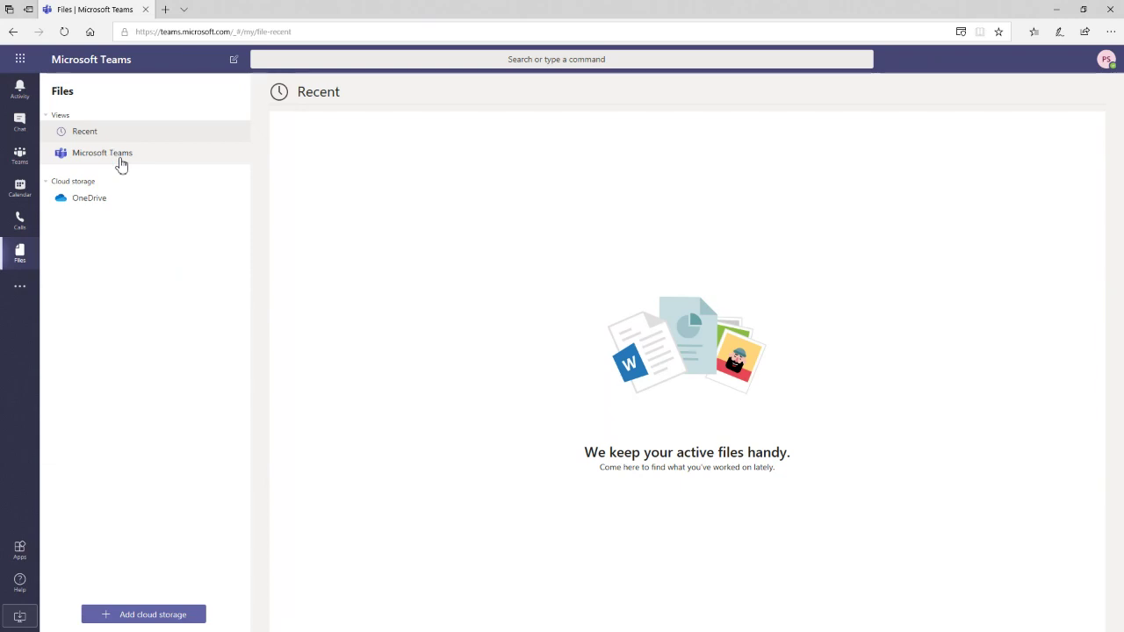
left_click(118, 162)
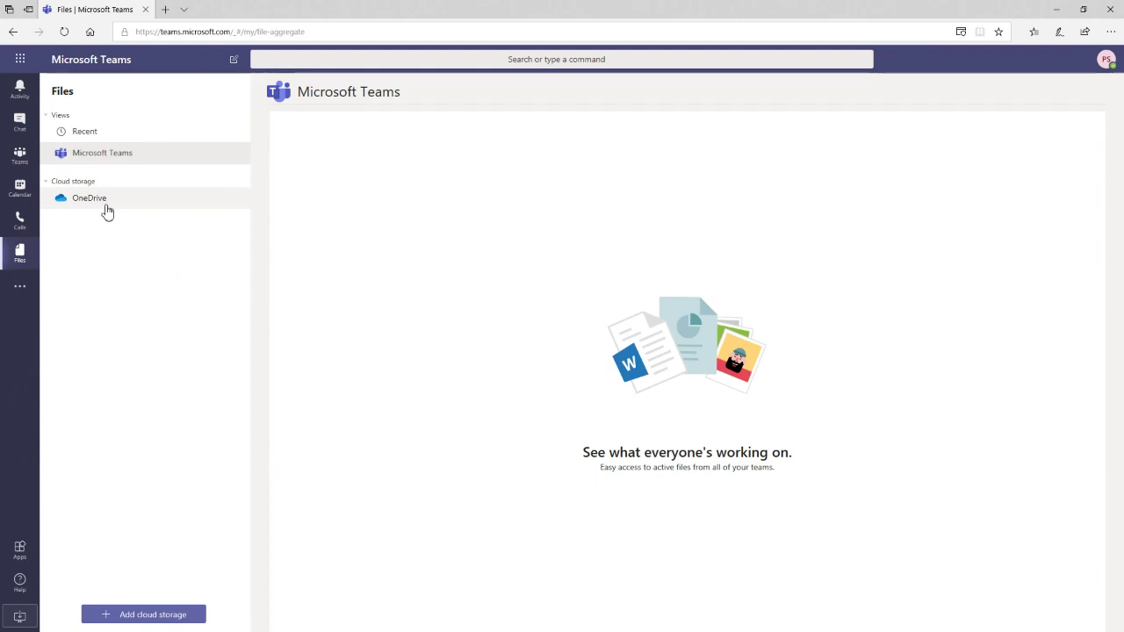
left_click(102, 202)
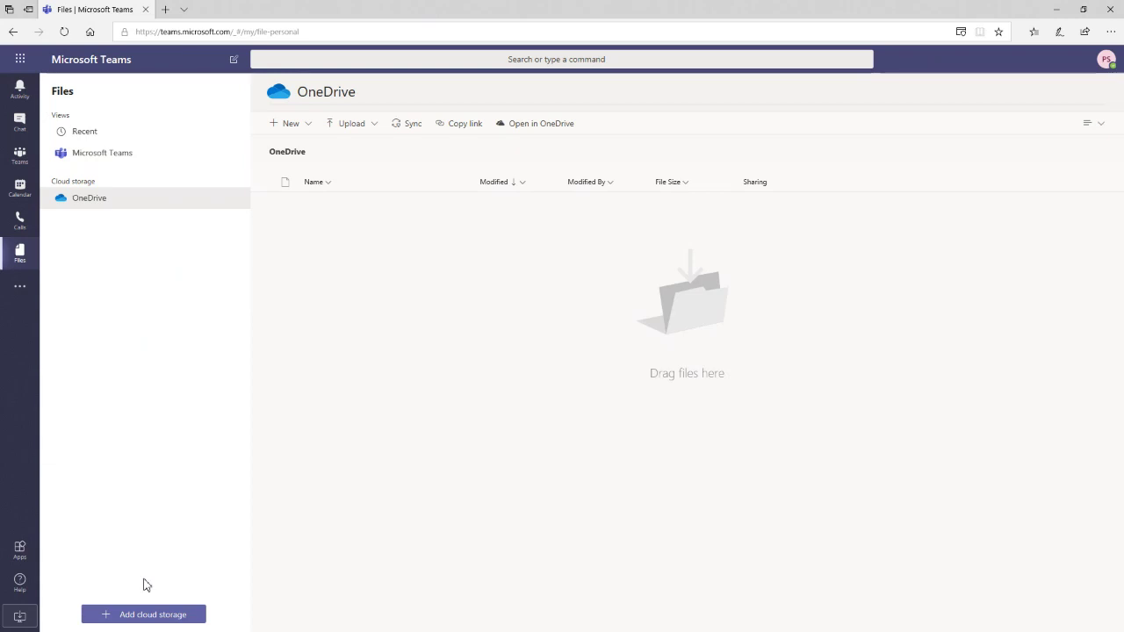
- Check the Add cloud storage providers, then bring up the added-apps list
left_click(137, 606)
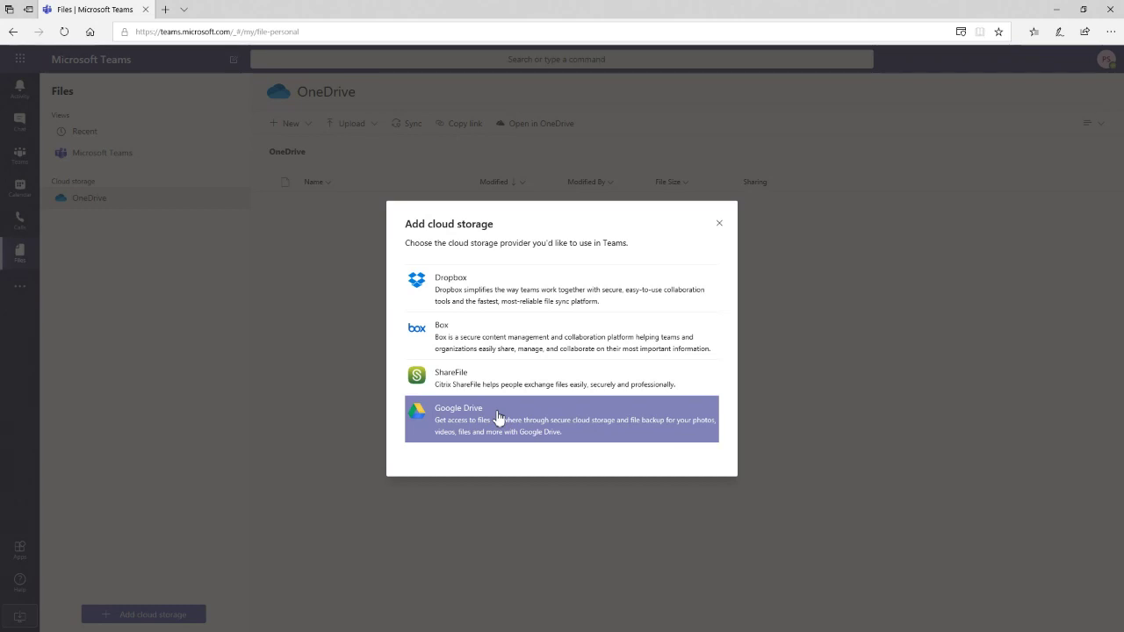
left_click(719, 224)
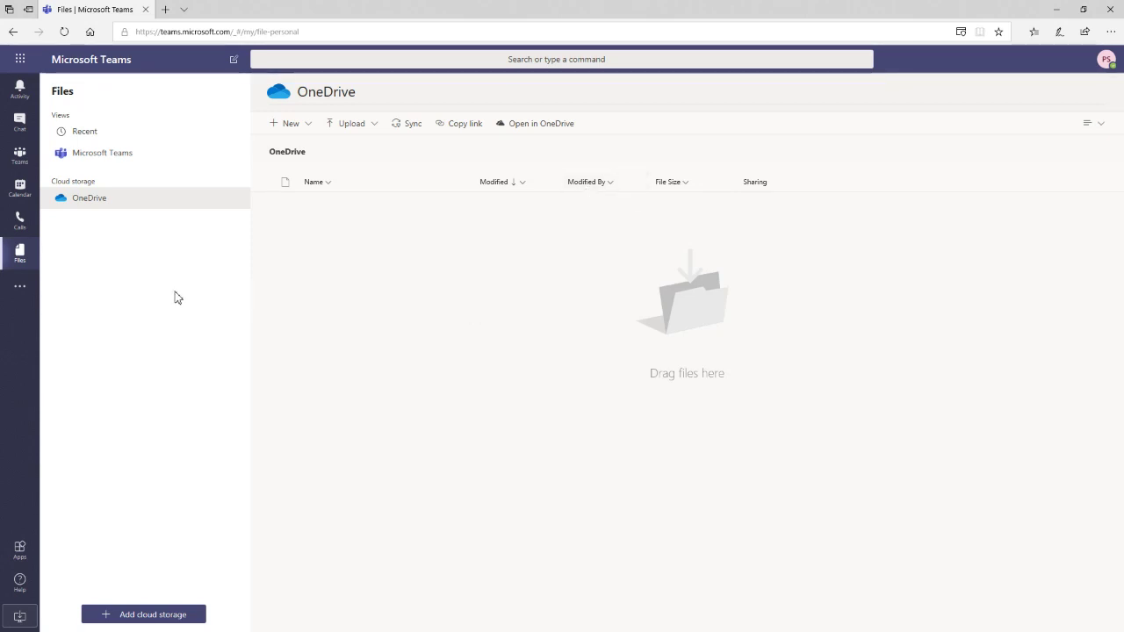
left_click(21, 290)
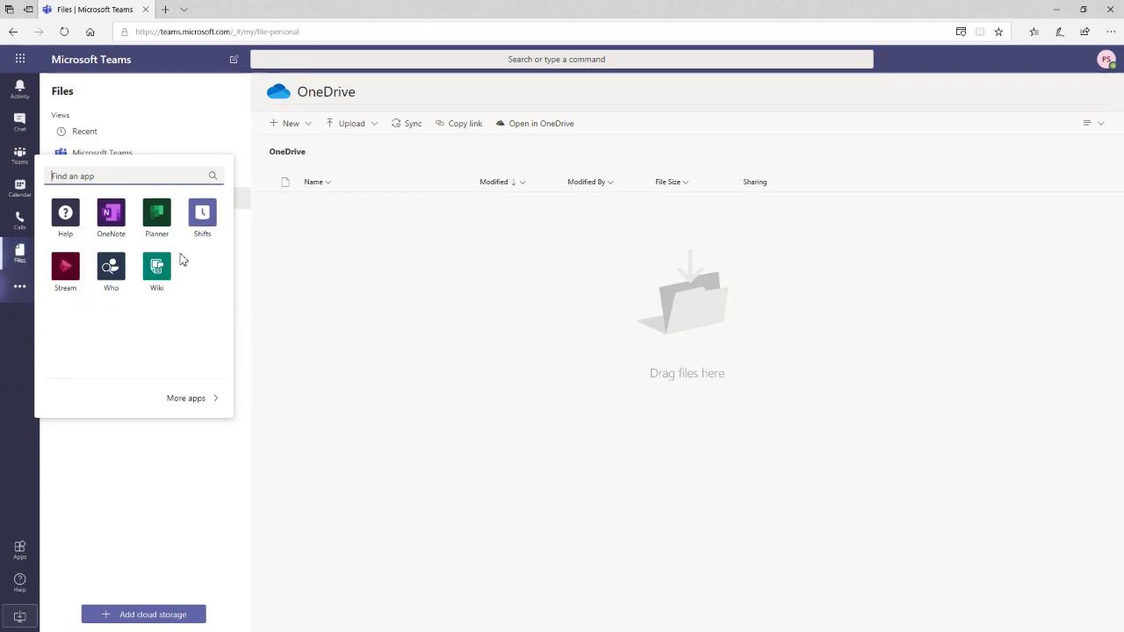
- Glance at the full app store, then launch Shifts from the added-apps list
left_click(193, 399)
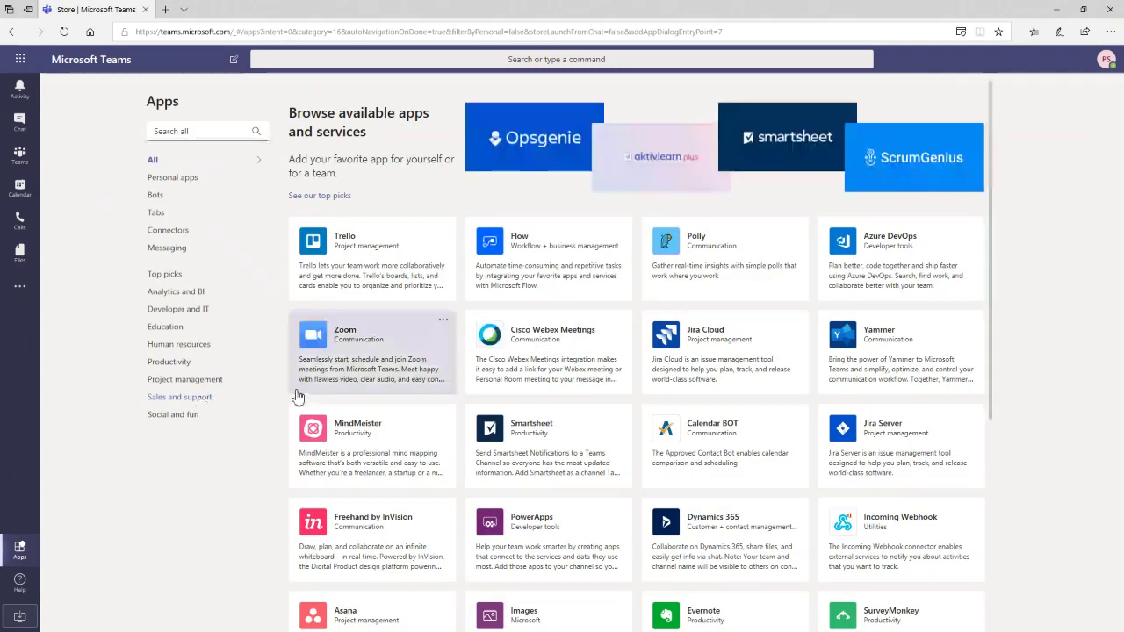
left_click(27, 294)
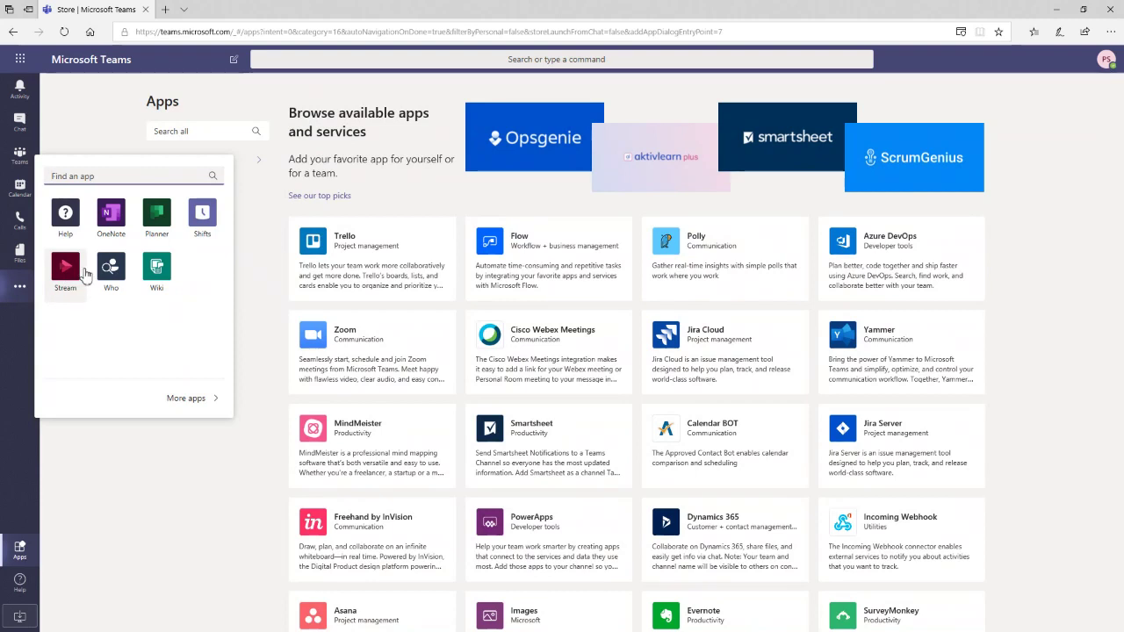
left_click(211, 225)
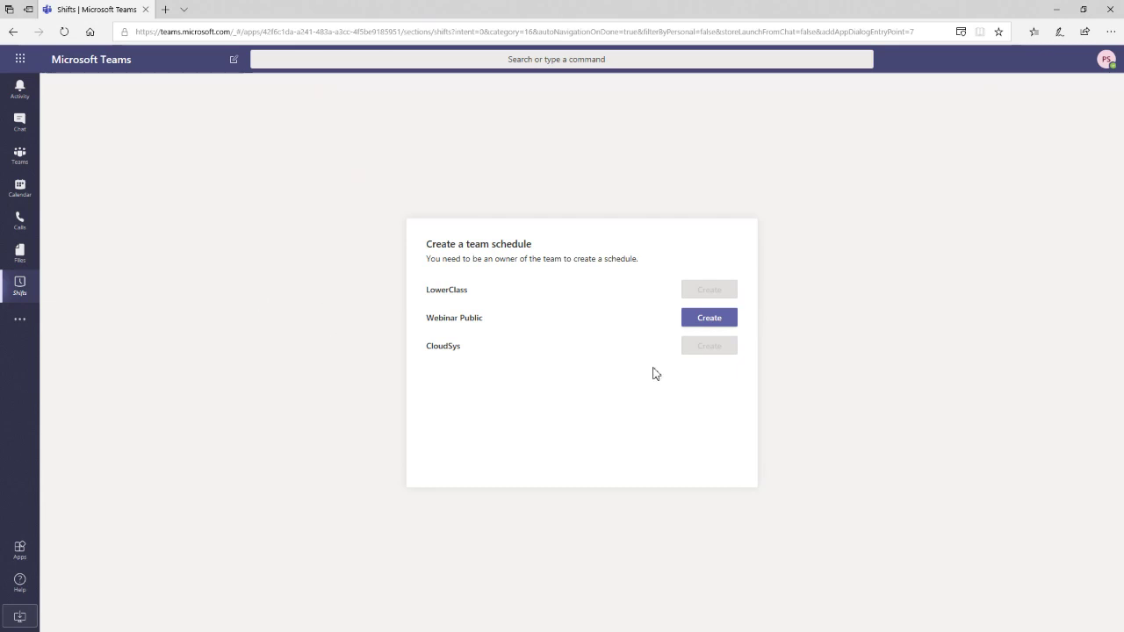
- Create the Webinar Public schedule in the (UTC+02:00) Athens time zone and skip the Shifts tour
left_click(715, 320)
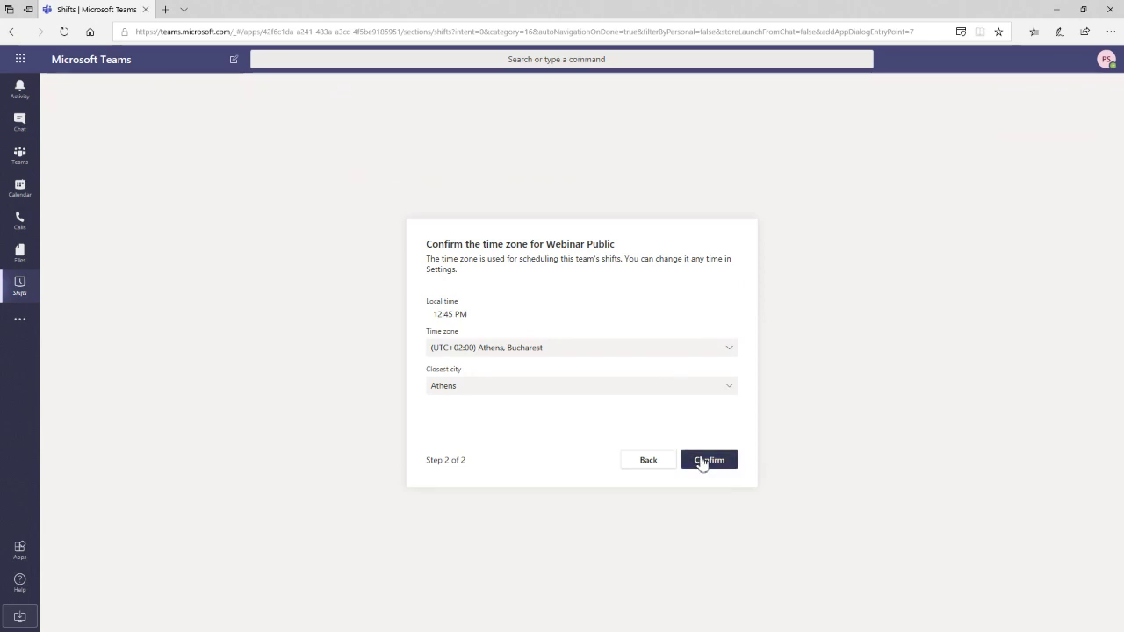
left_click(702, 462)
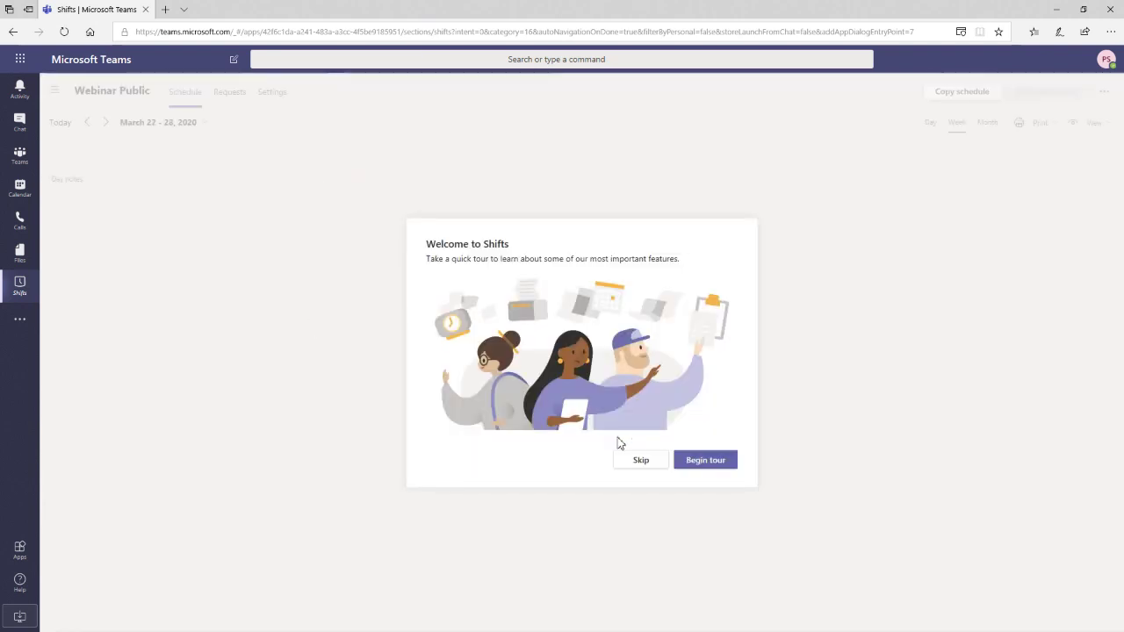
left_click(642, 462)
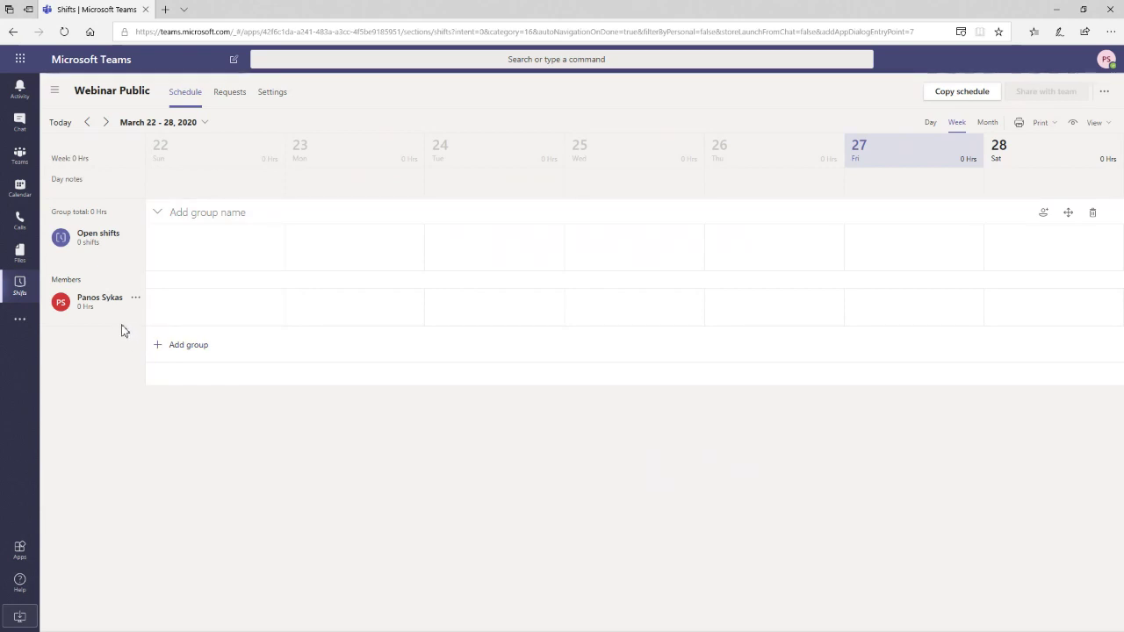
left_click(23, 326)
left_click(379, 452)
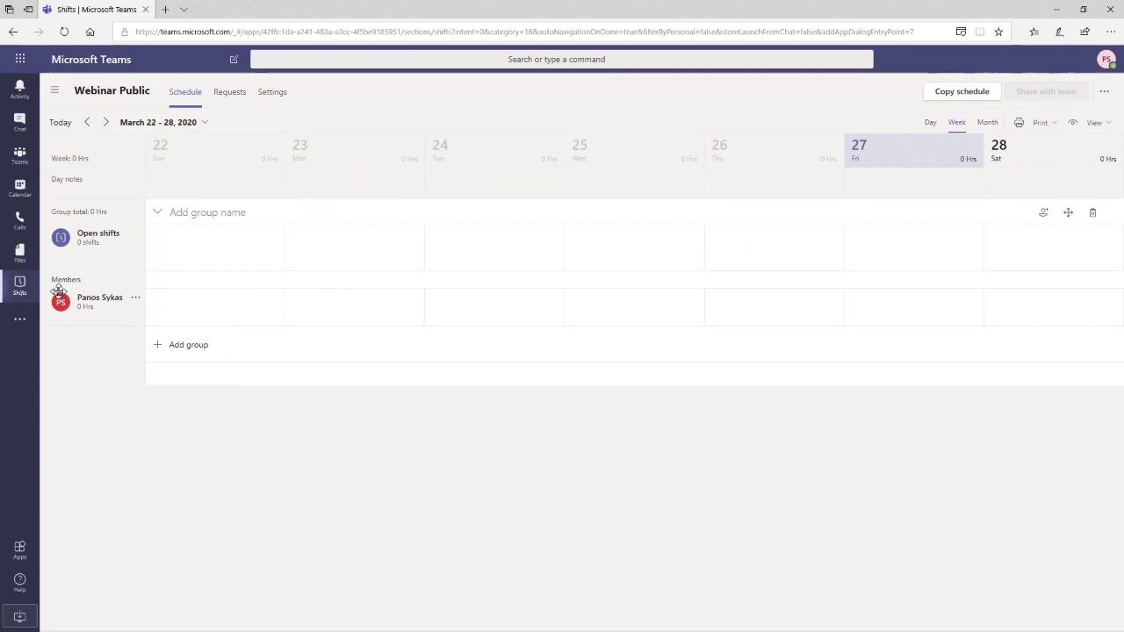
- Dismiss the added-apps flyout and search box, then switch to the Calendar
left_click(19, 325)
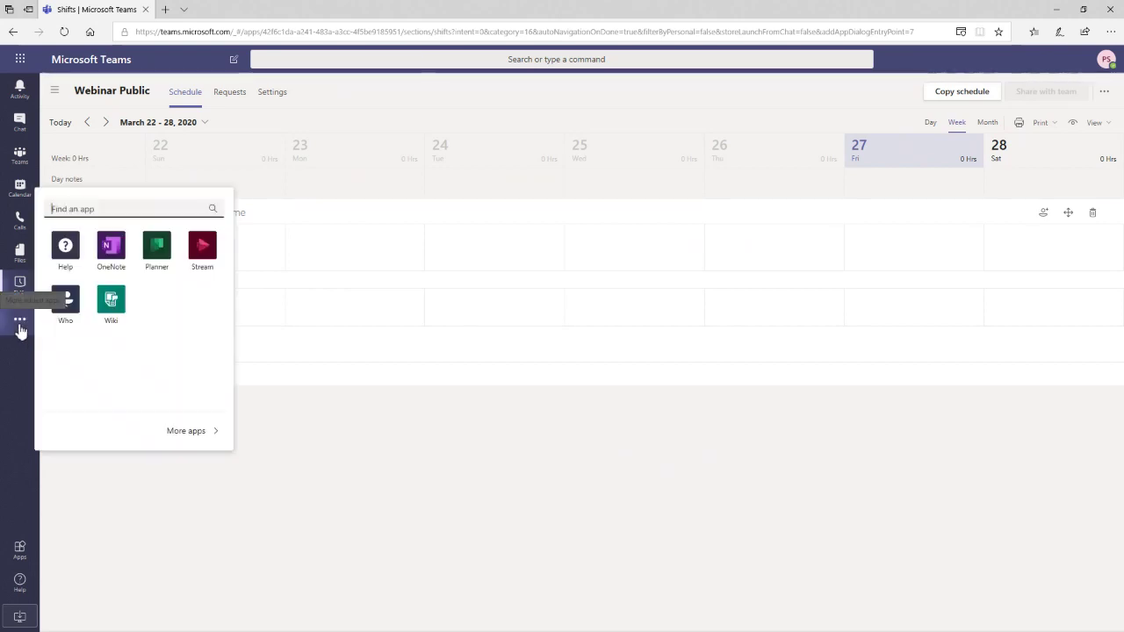
left_click(281, 56)
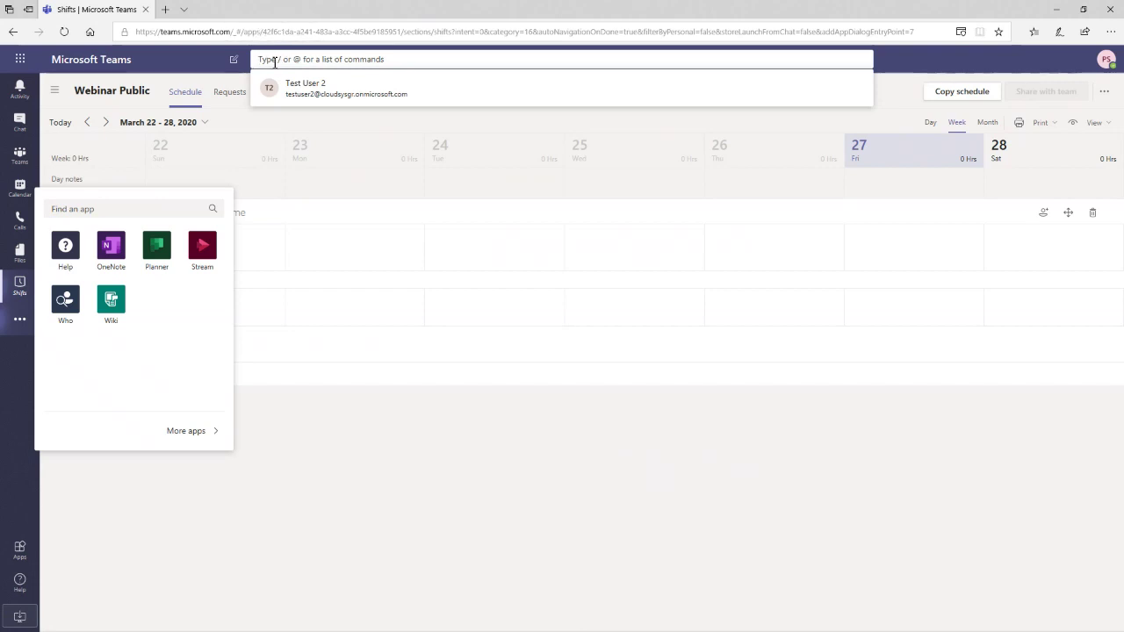
left_click(273, 60)
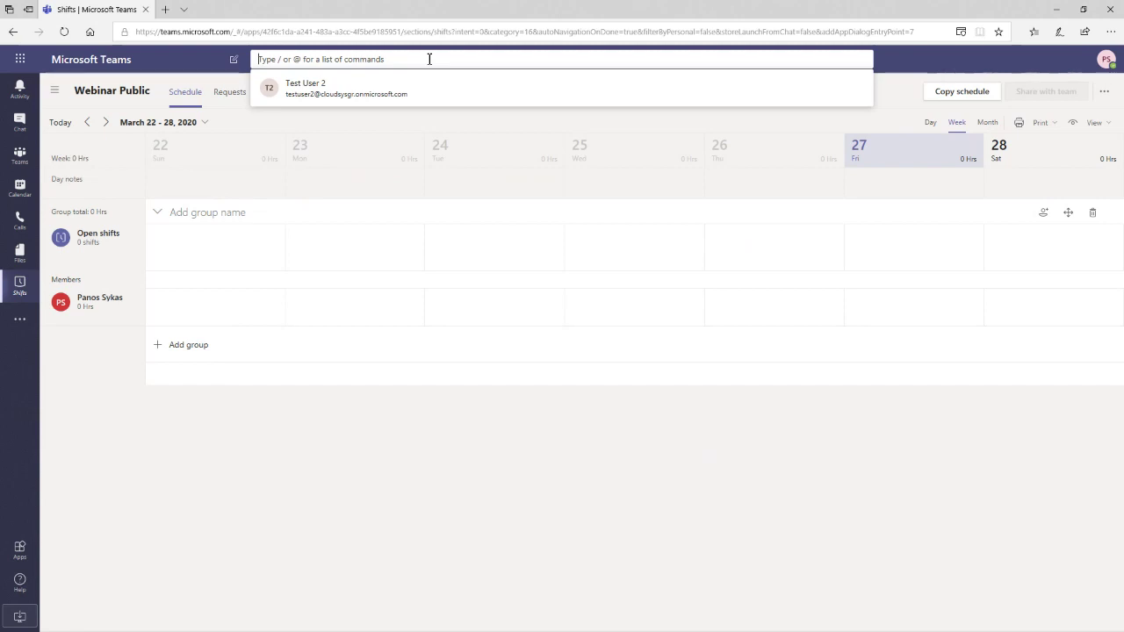
left_click(22, 204)
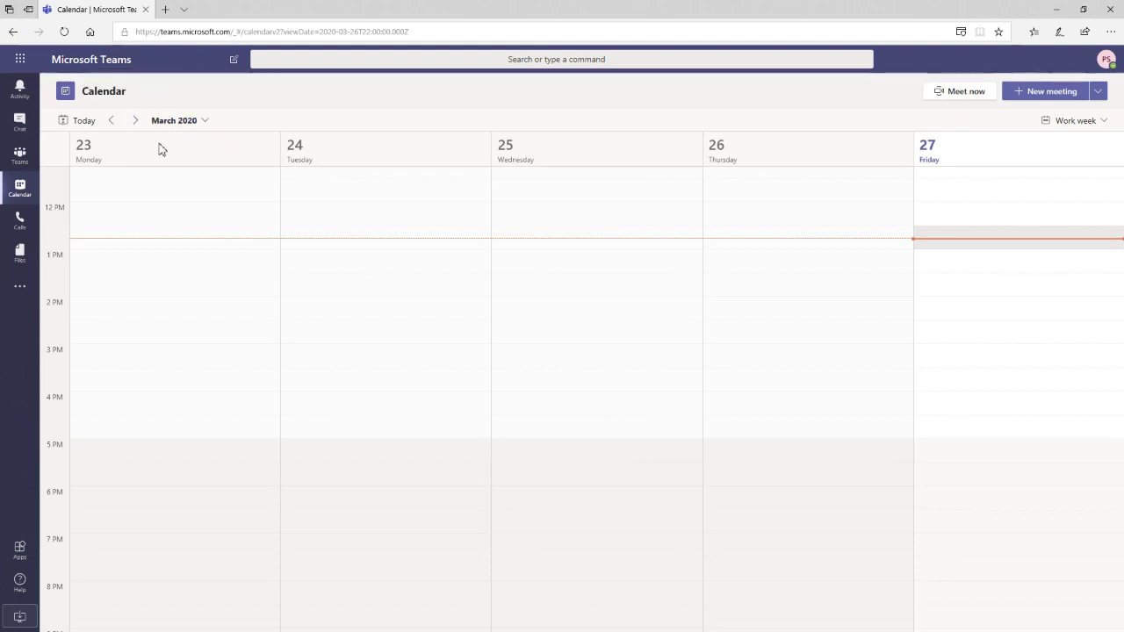
- Visit Chat and return to the calendar's March 23–27, 2020 work week
left_click(24, 127)
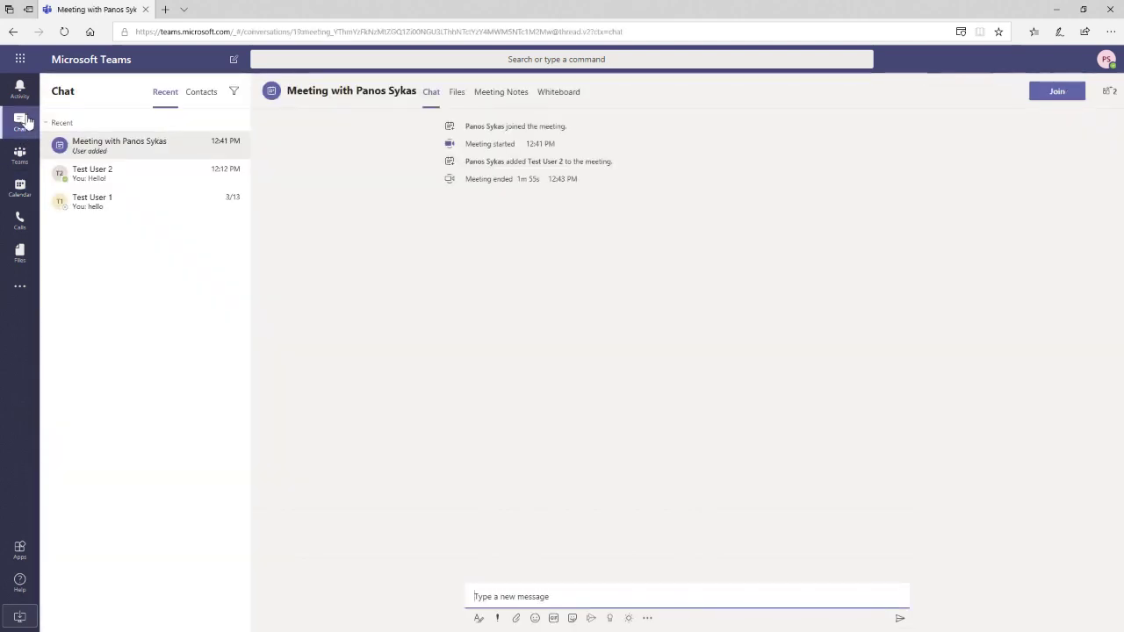
left_click(474, 61)
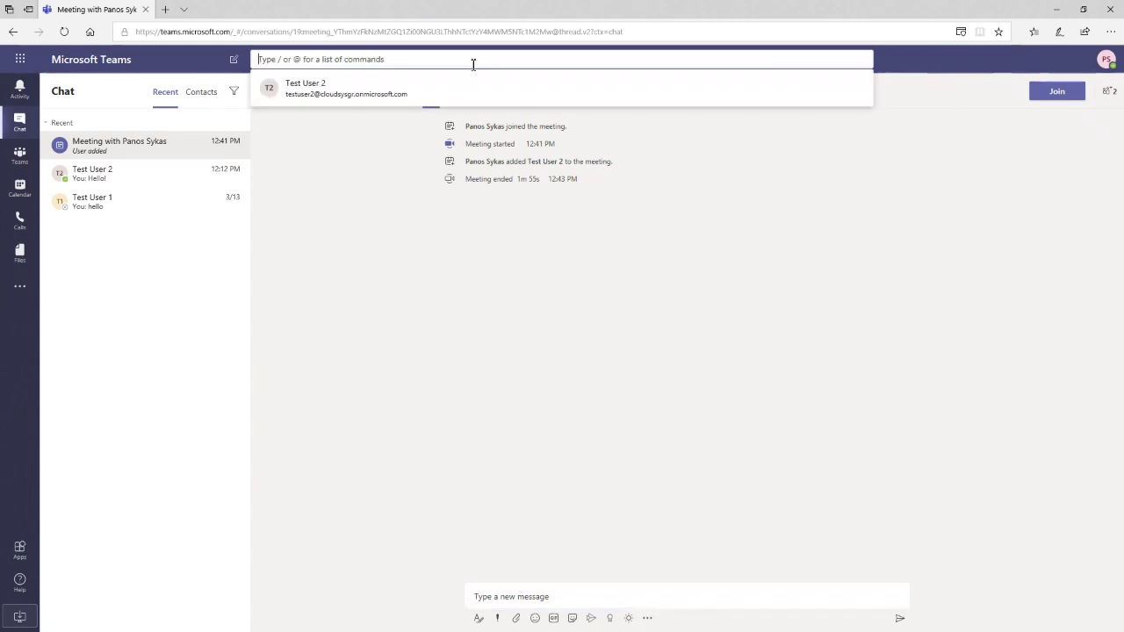
left_click(548, 327)
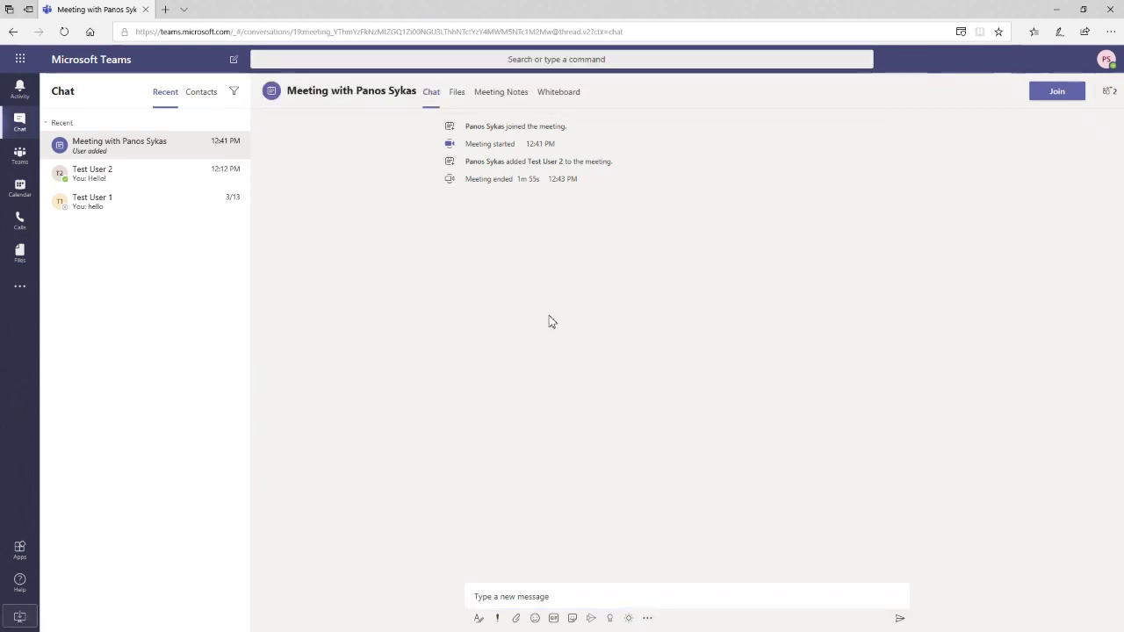
left_click(25, 198)
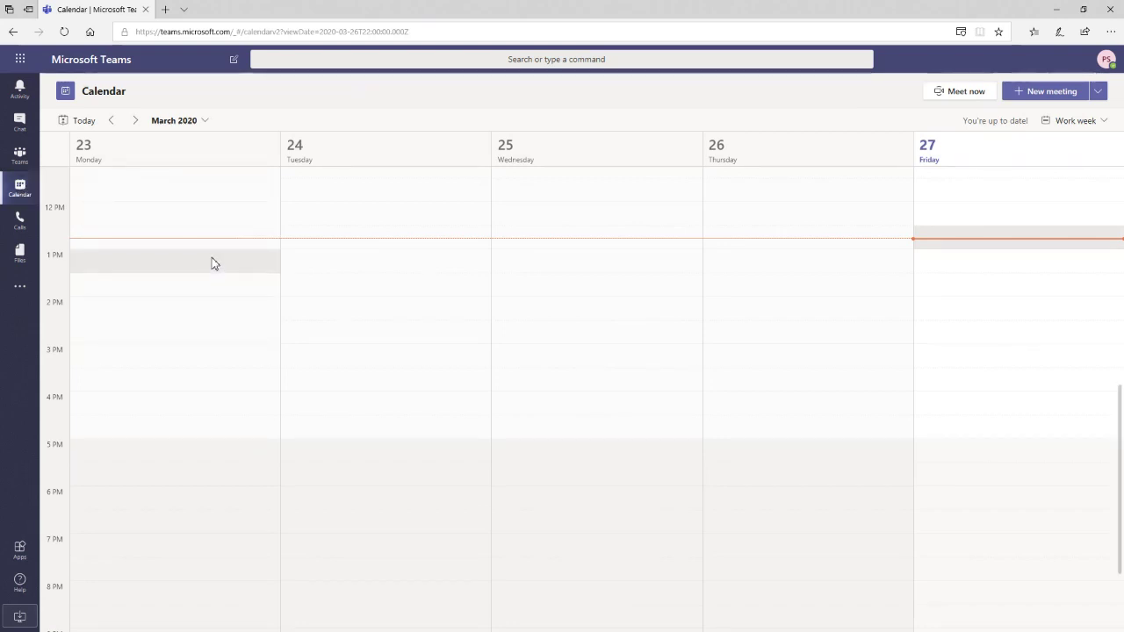
- Use the /chat command to send the second test user the message 'test'
left_click(319, 60)
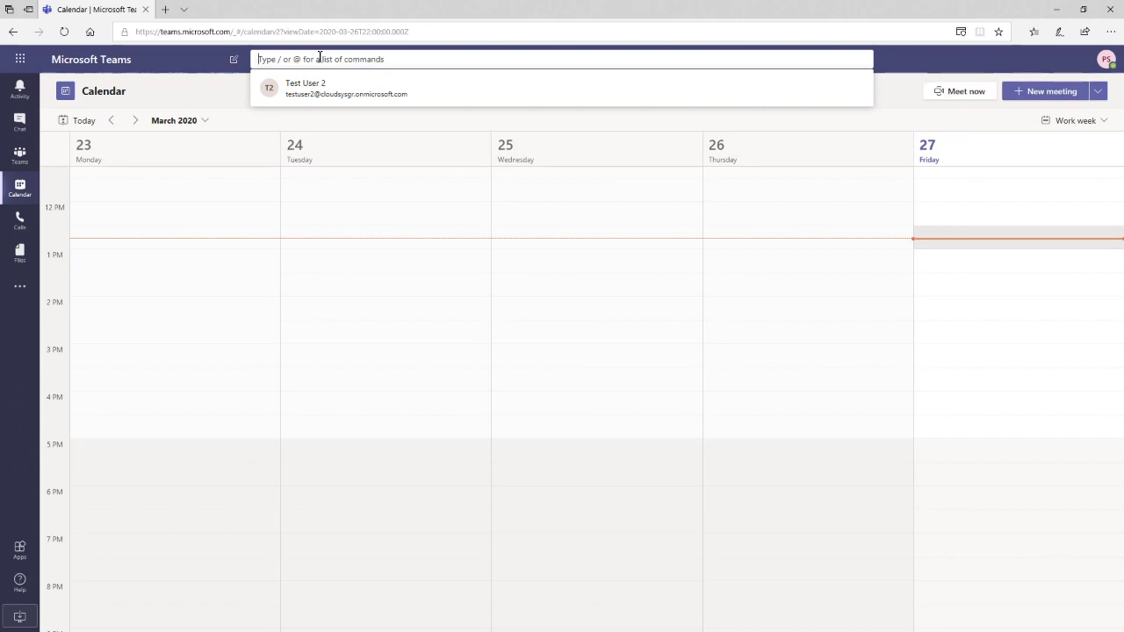
type("/chat")
left_click(279, 88)
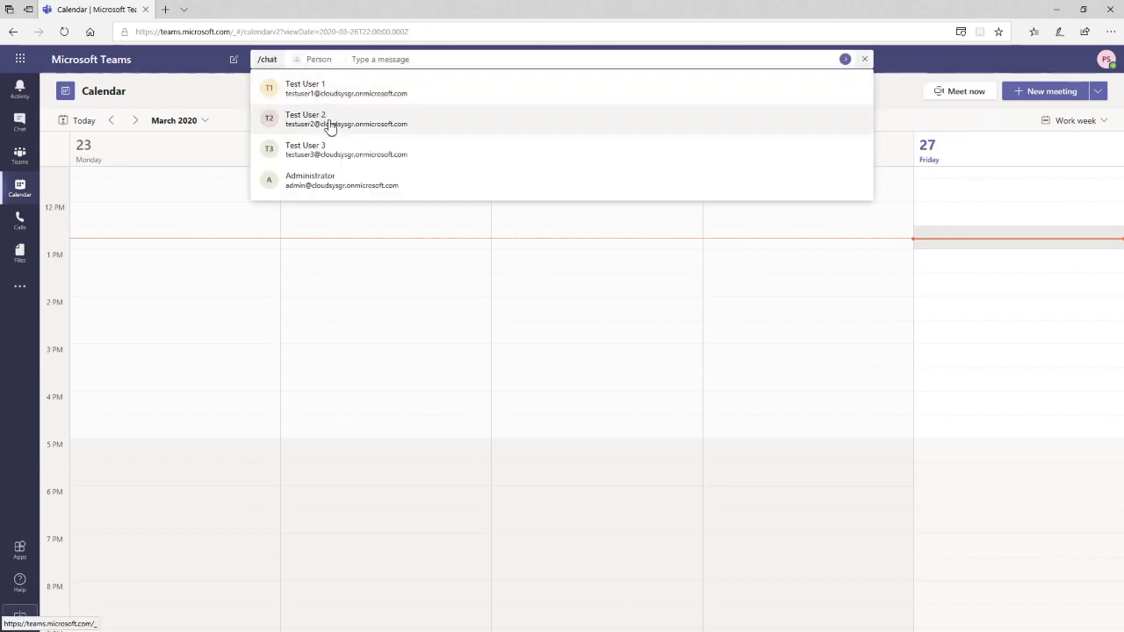
left_click(325, 129)
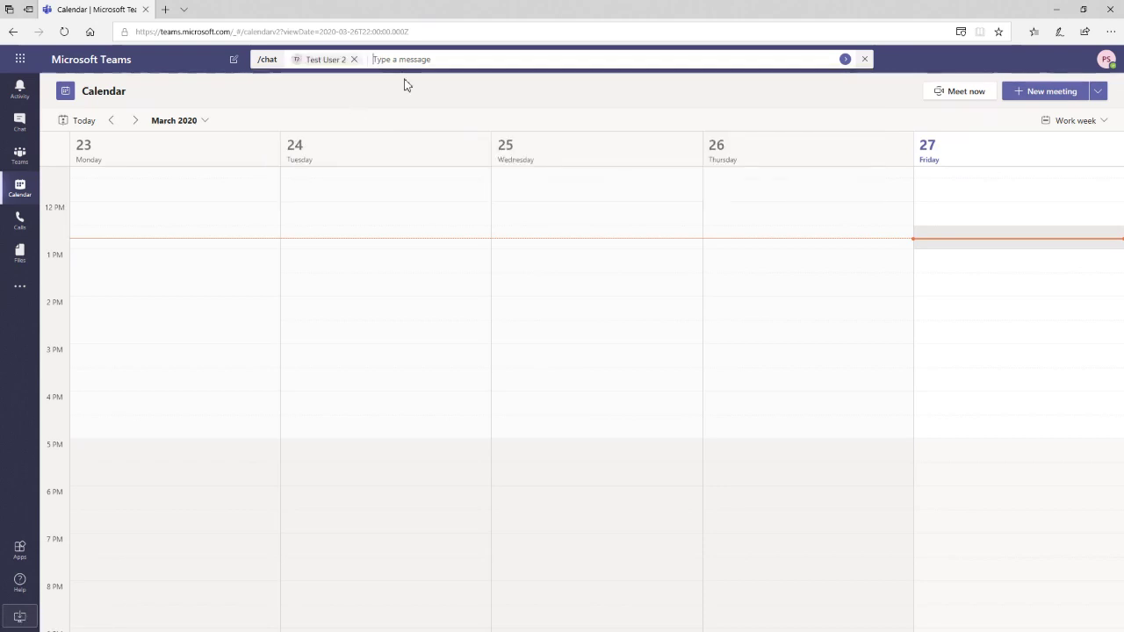
type("test")
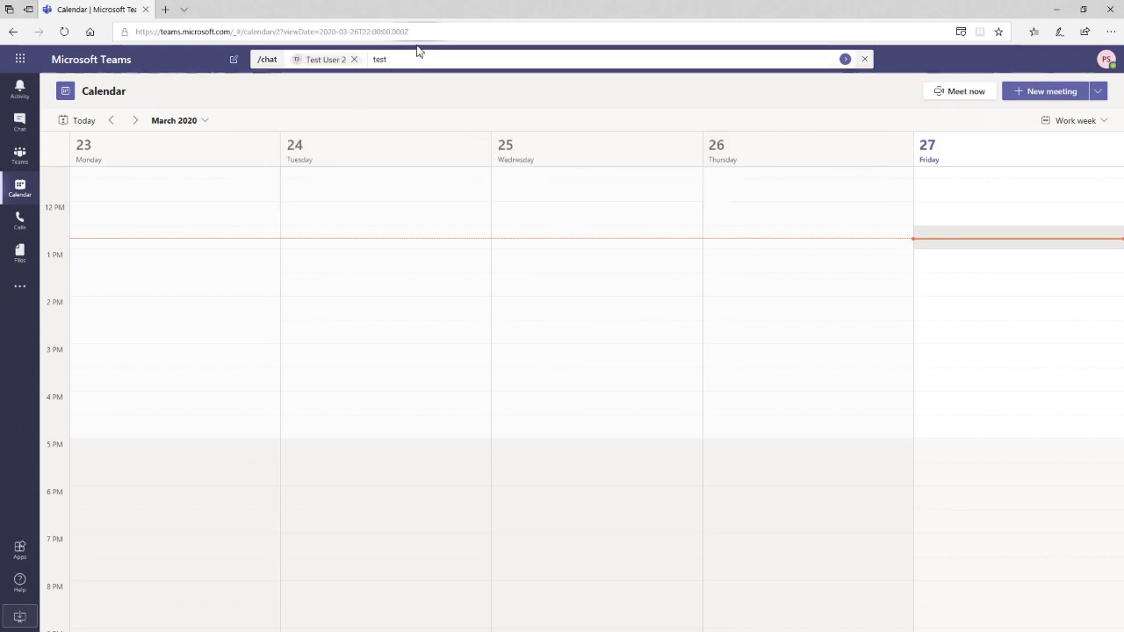
key("Return")
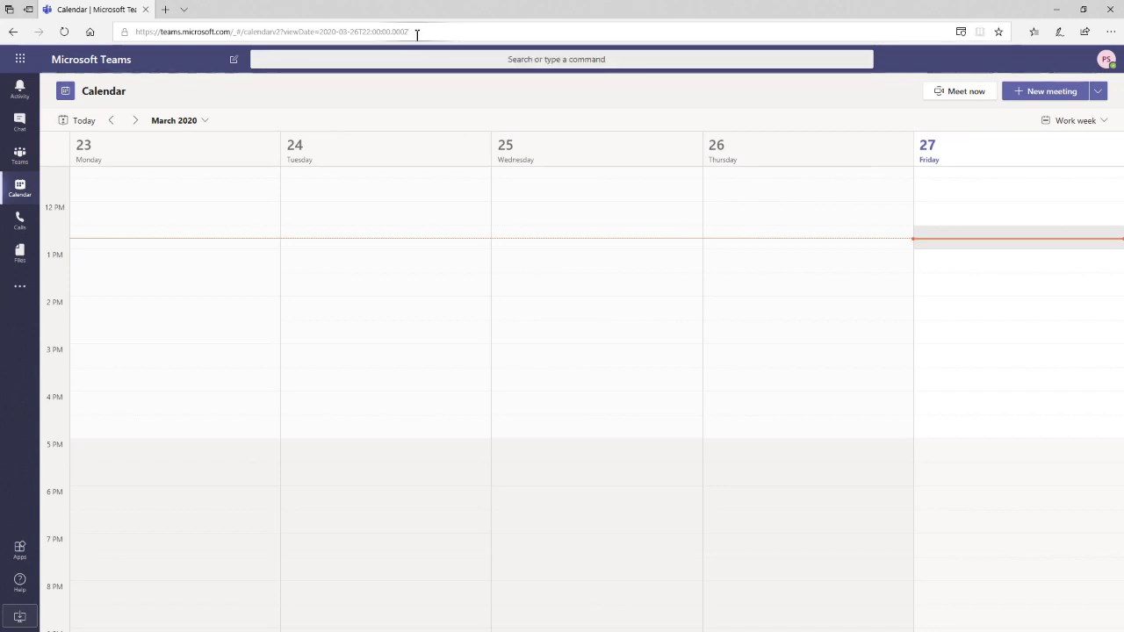
- Open the Files tab of the Webinar Public team's Teams Webinar channel
left_click(10, 156)
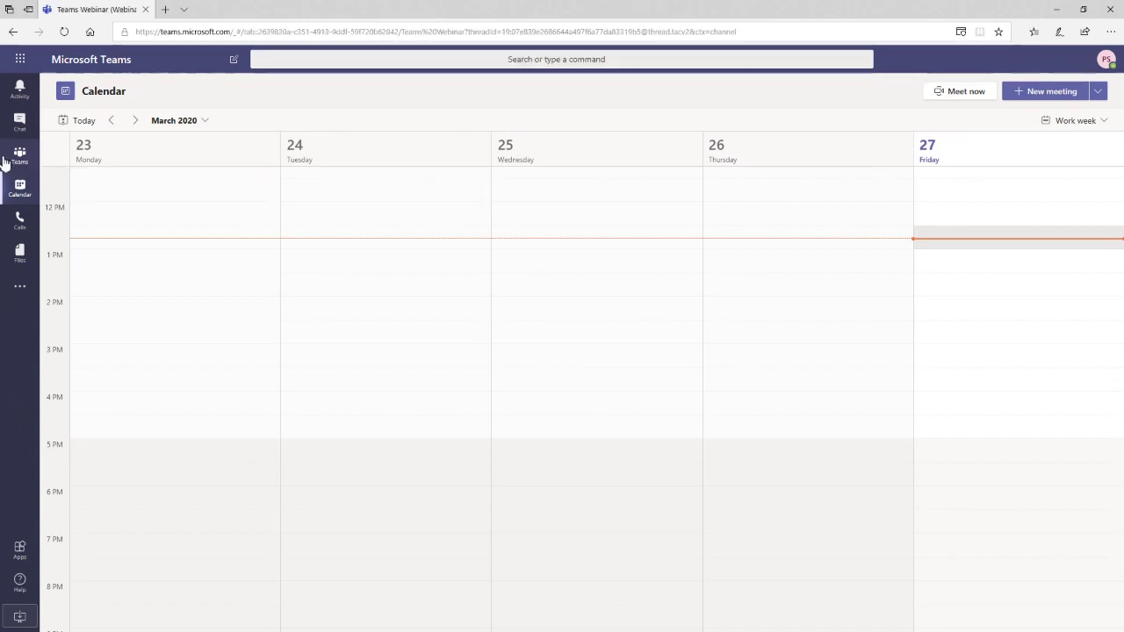
left_click(158, 200)
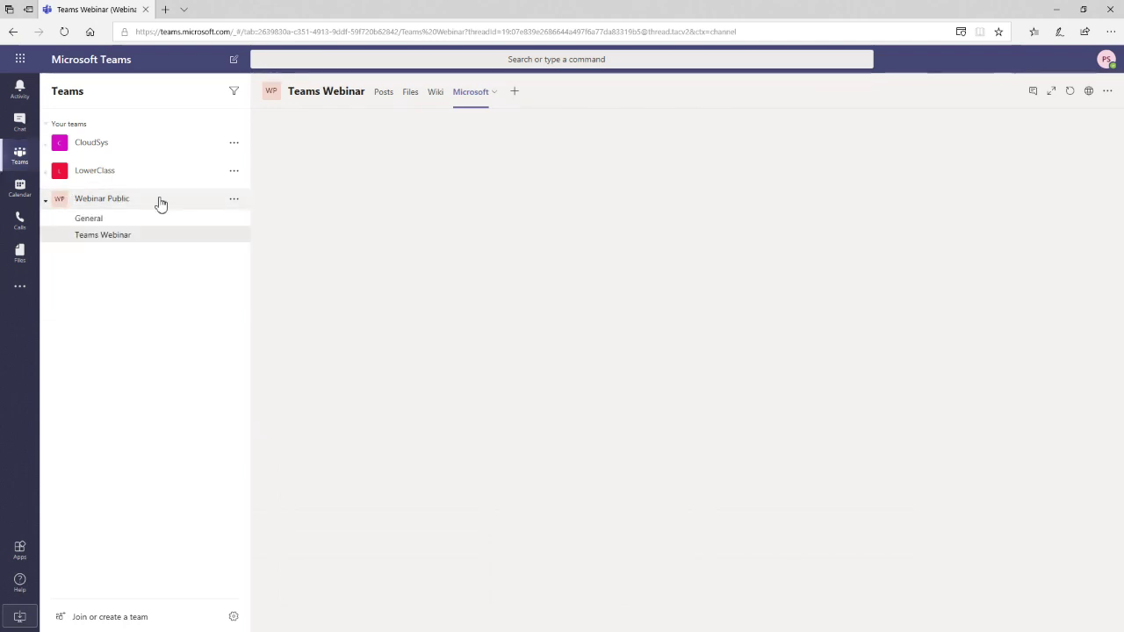
left_click(128, 243)
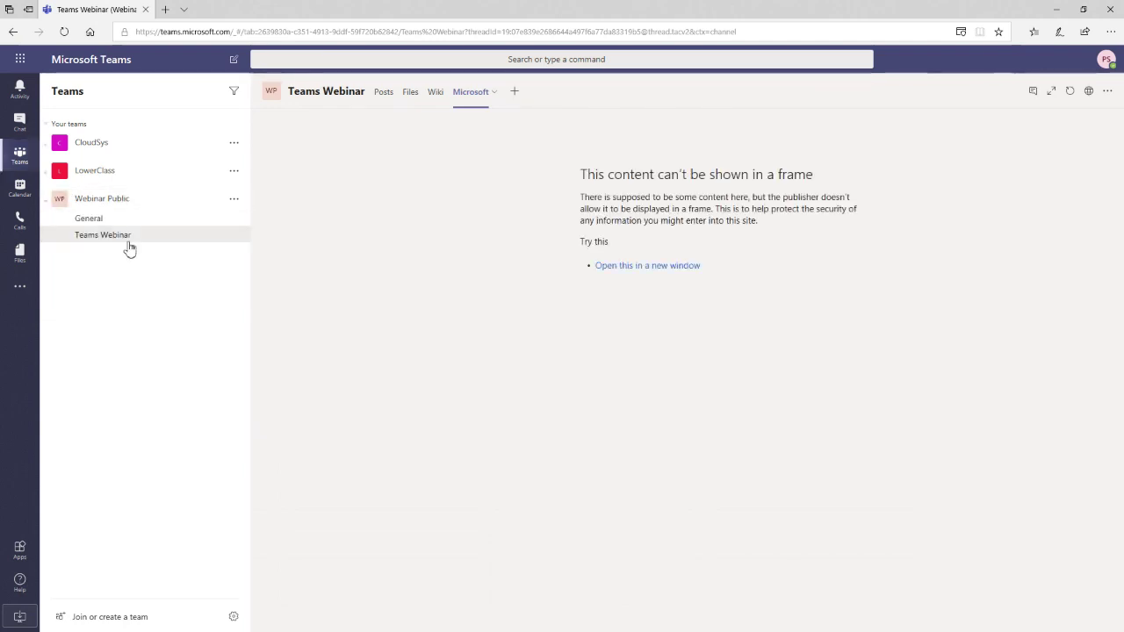
left_click(411, 93)
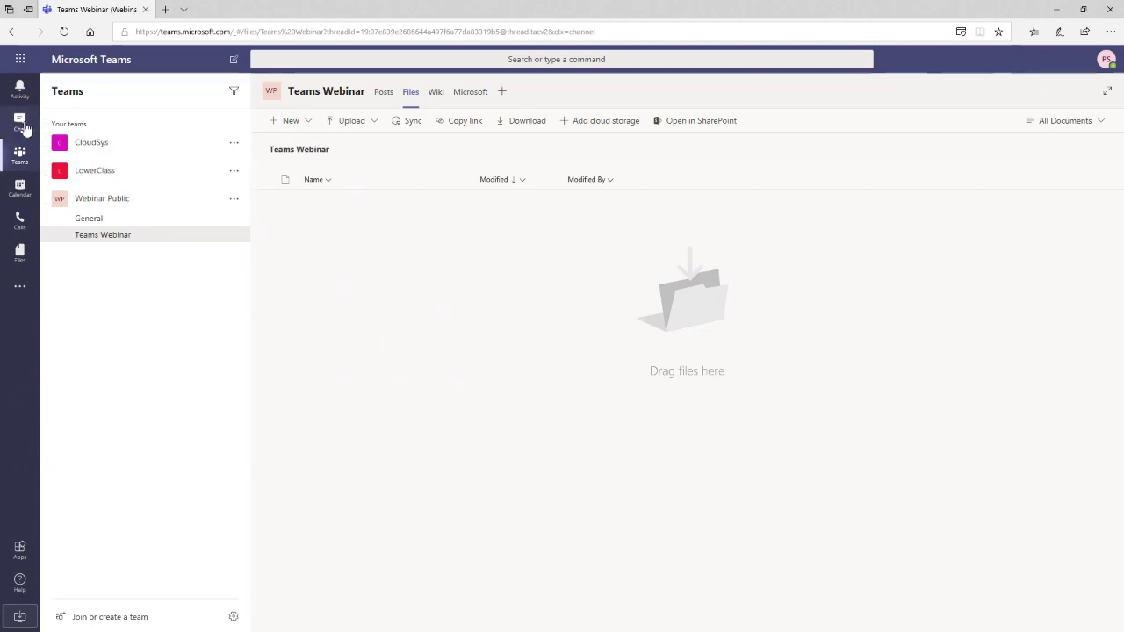
- Bring up the slash-command list in the command box, then dismiss it
left_click(421, 56)
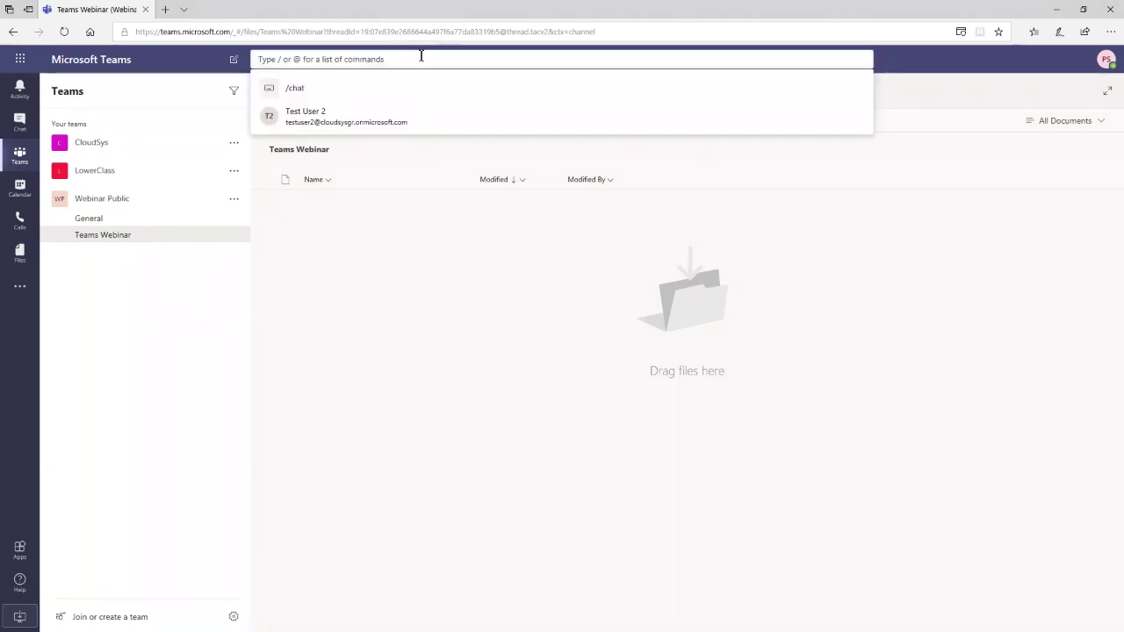
type("/")
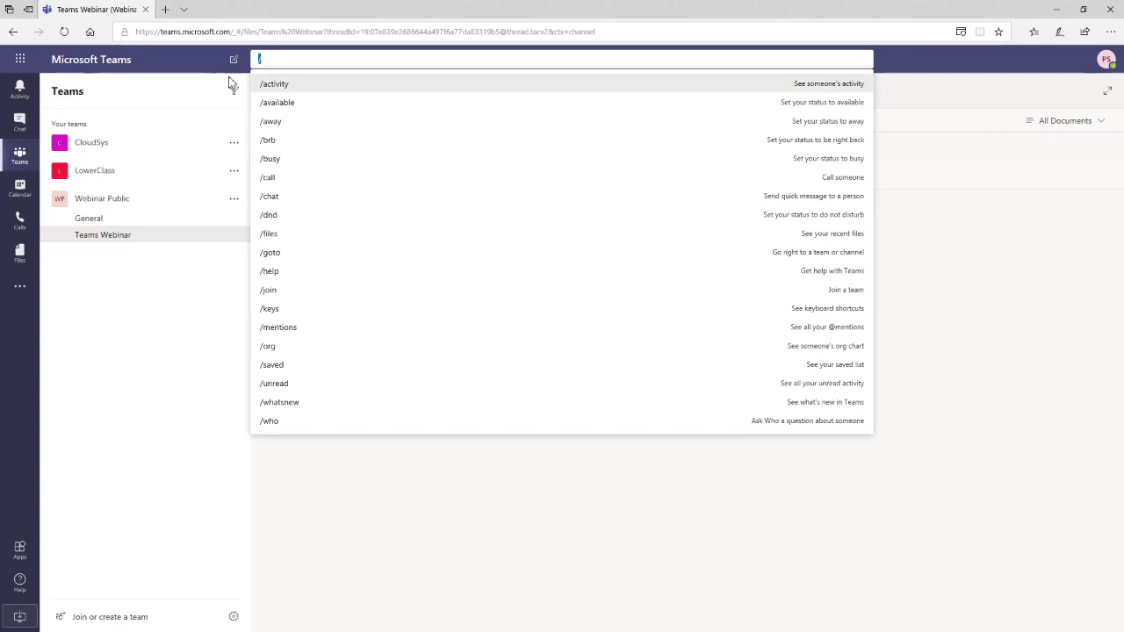
left_click(323, 572)
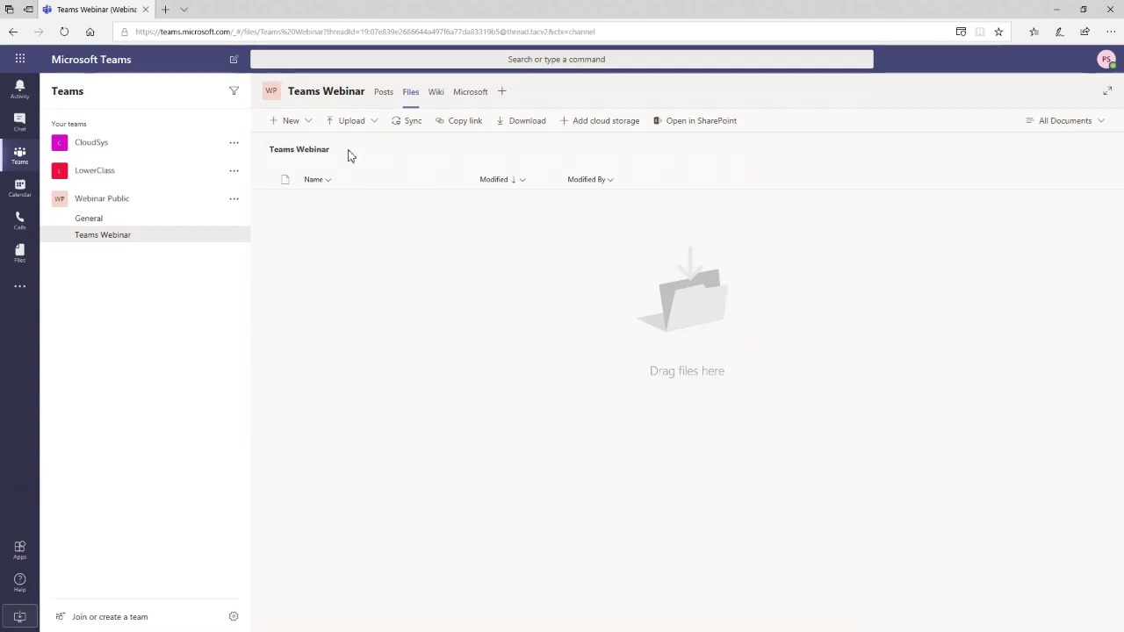
left_click(485, 60)
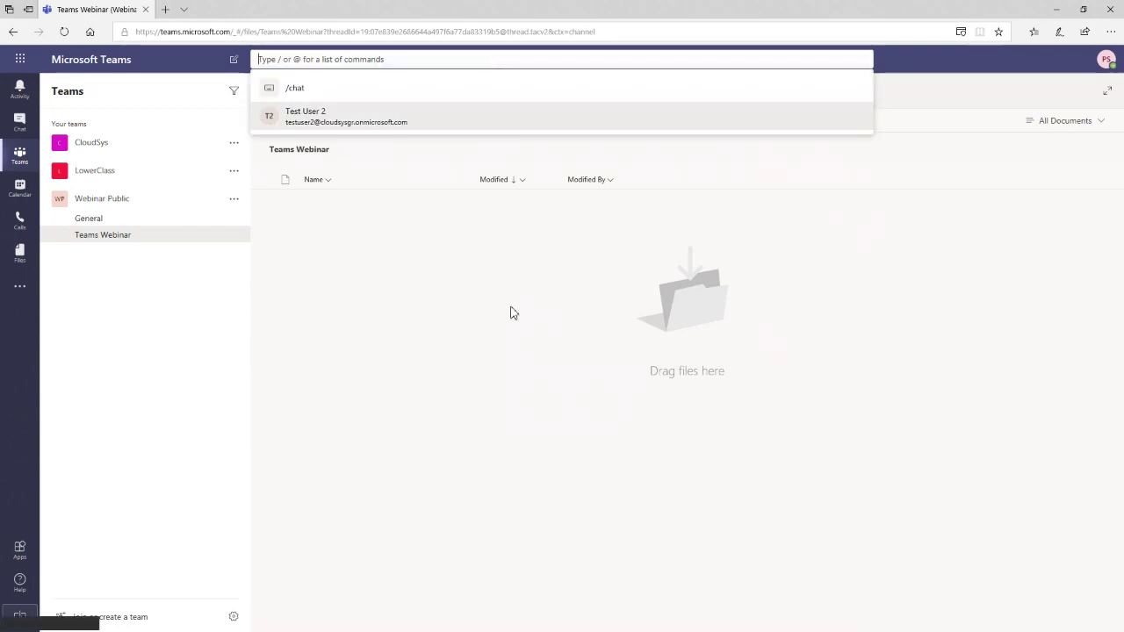
left_click(510, 309)
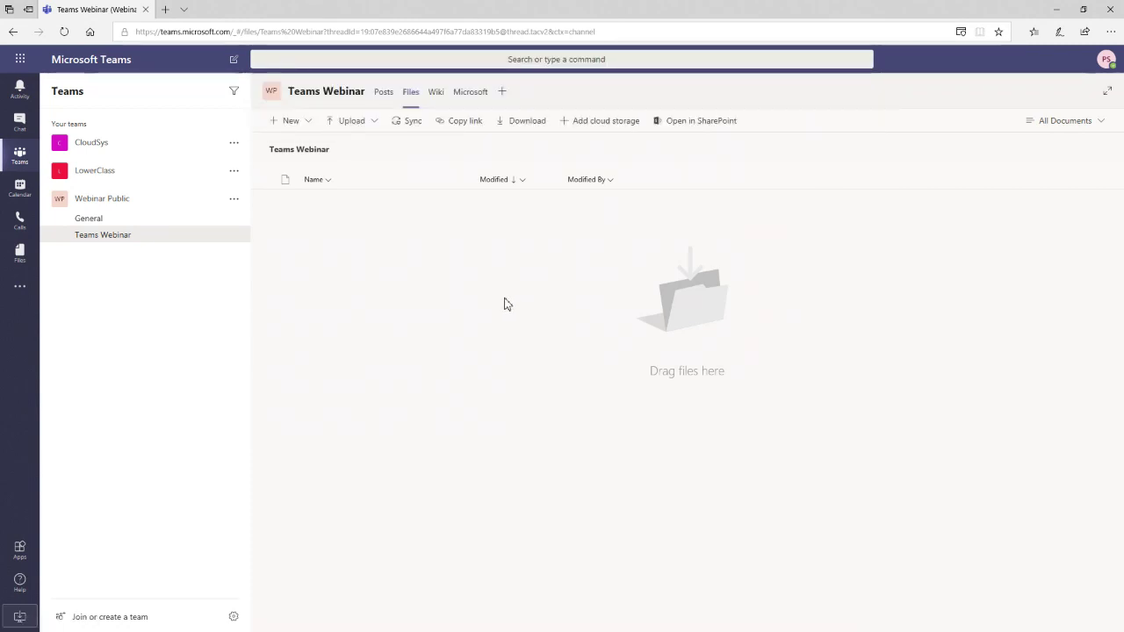
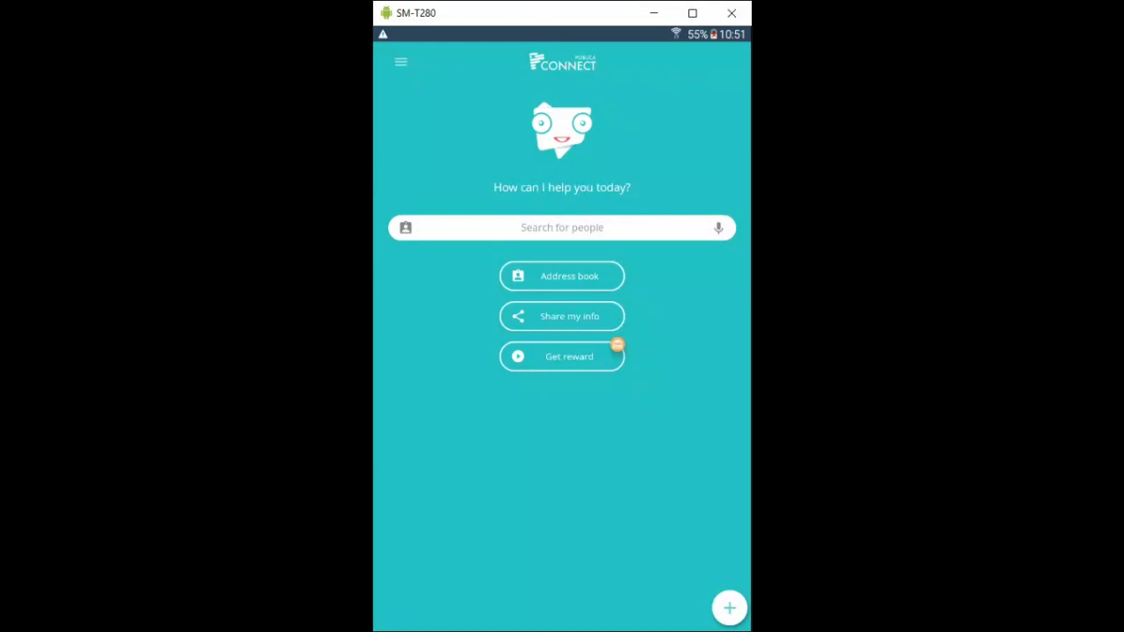
- Search people for 'marketing', then return Home and open the full address book
left_click(401, 62)
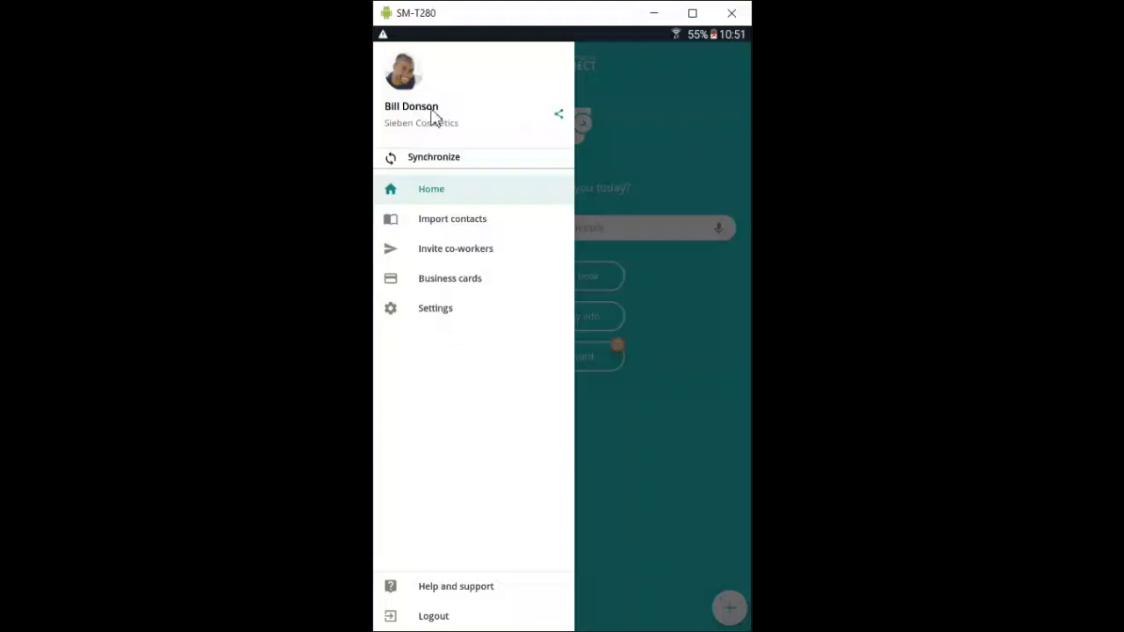
left_click(533, 221)
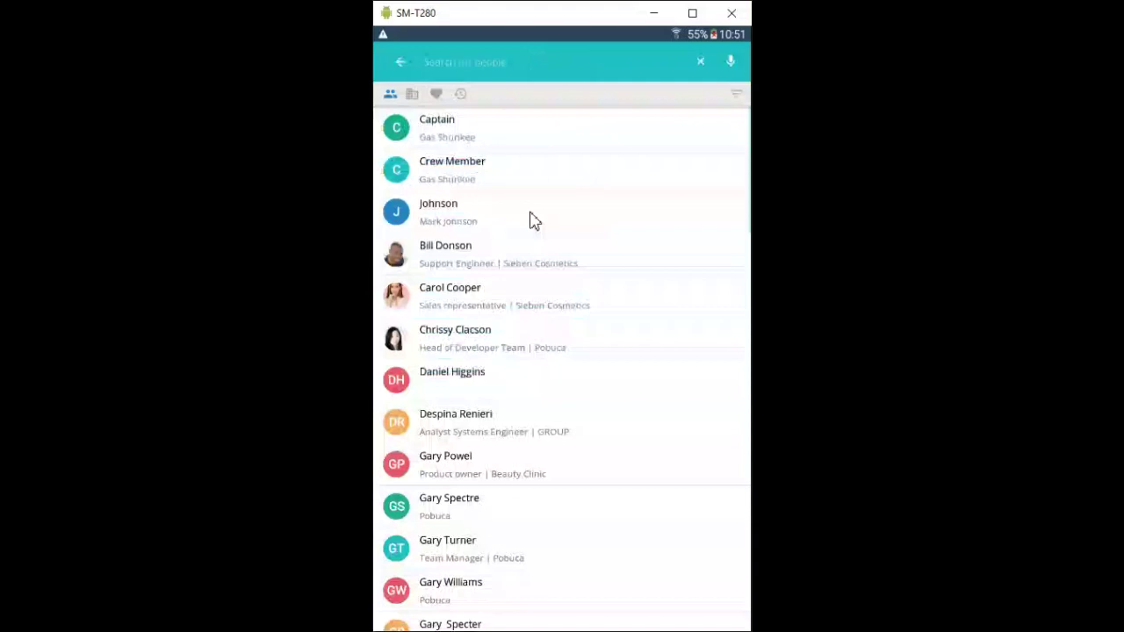
left_click(445, 71)
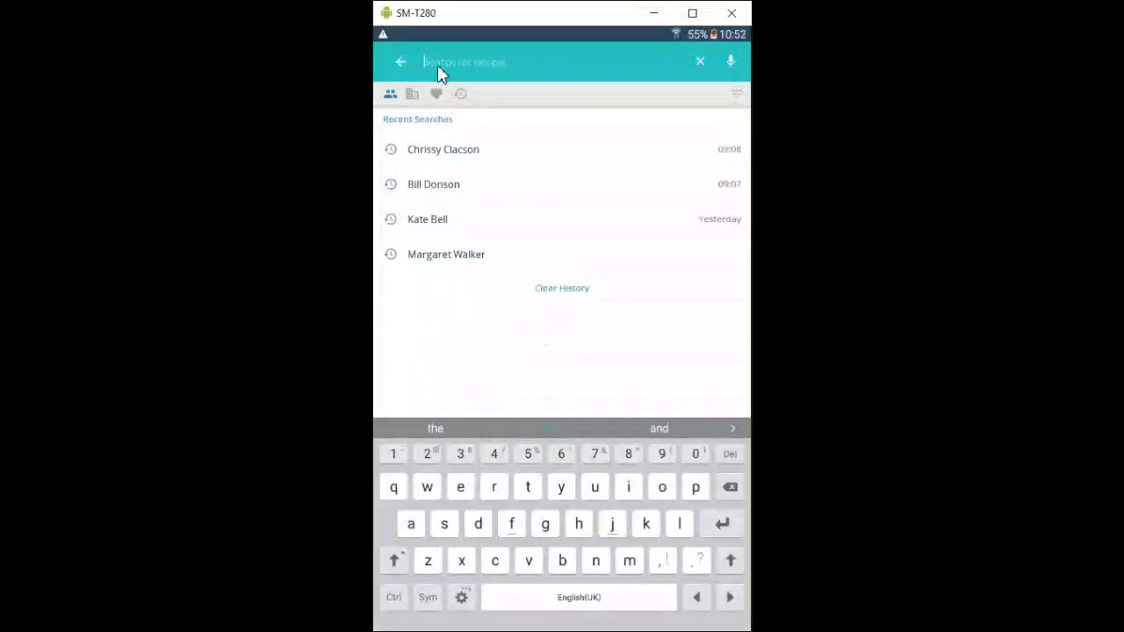
type("marketing")
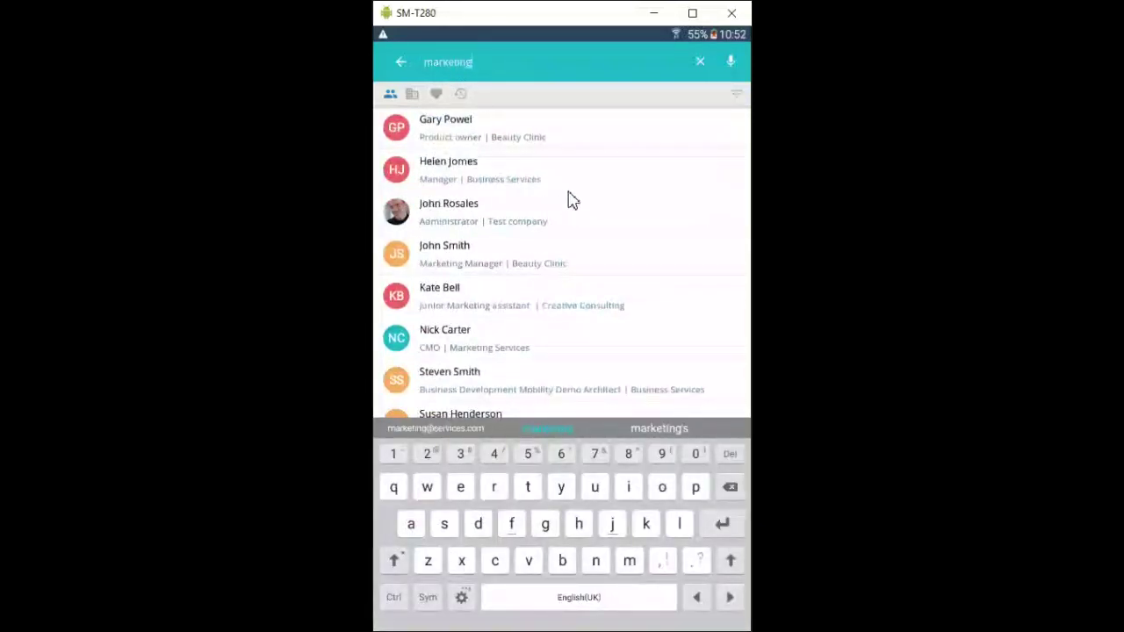
scroll(567, 211, "down", 3)
scroll(557, 231, "up", 3)
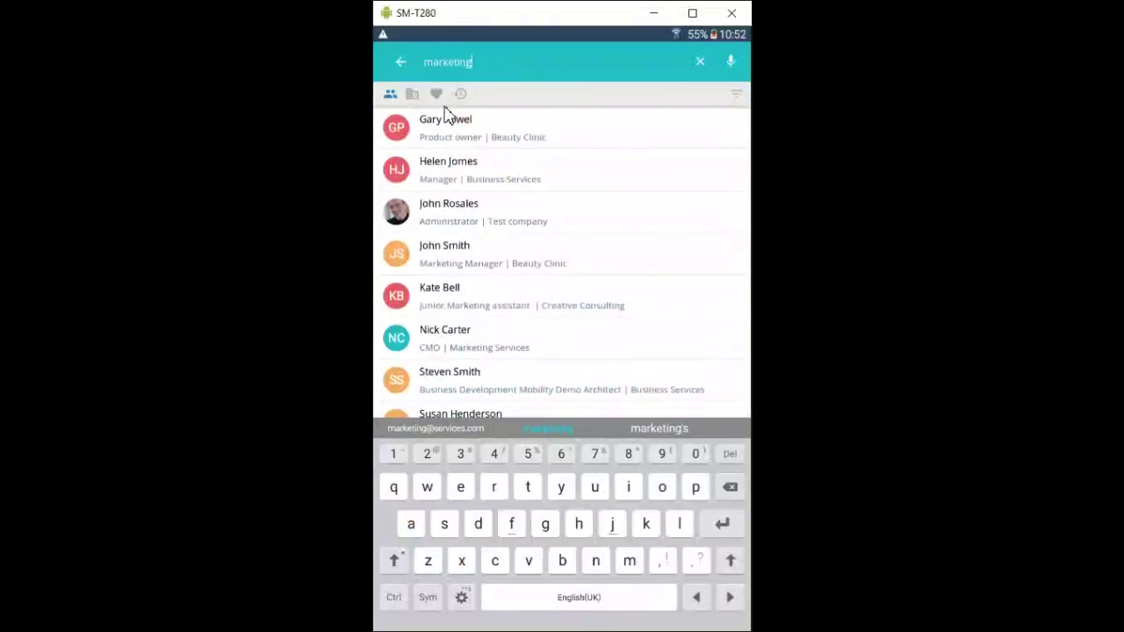
left_click(402, 66)
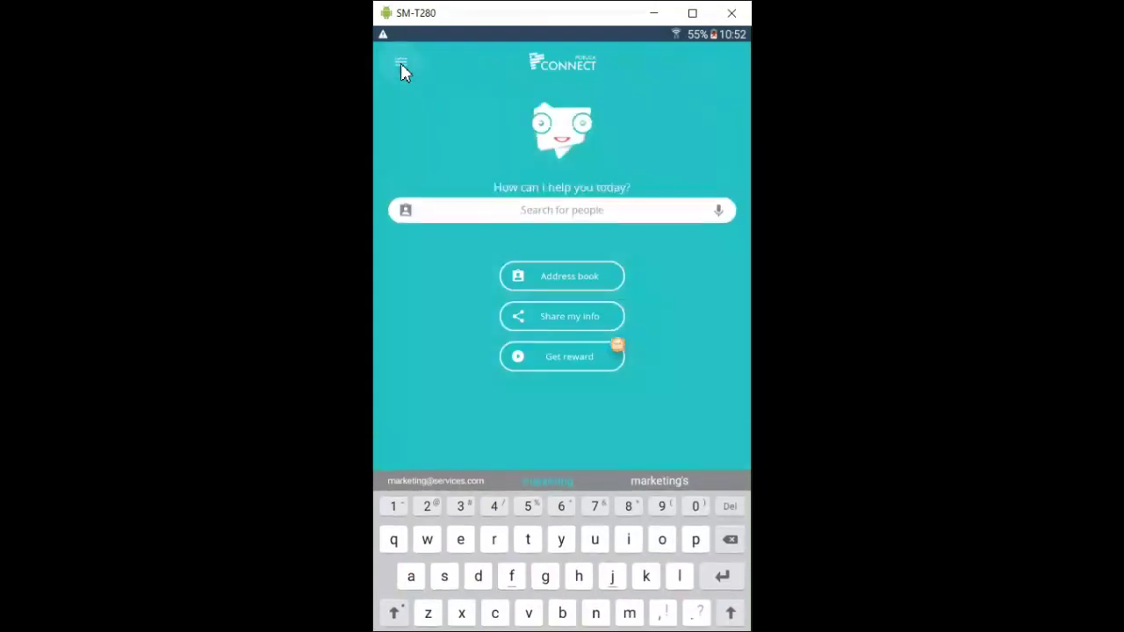
left_click(560, 275)
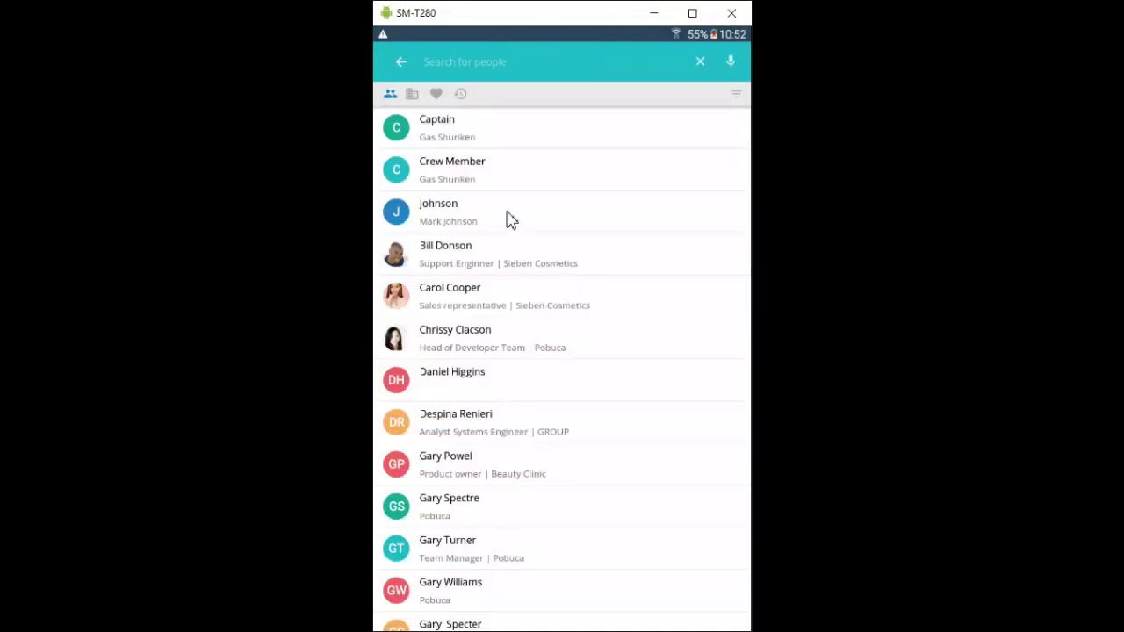
- Open the Pobuca developer team head's contact, expand all details, and show her Timeline
left_click(485, 347)
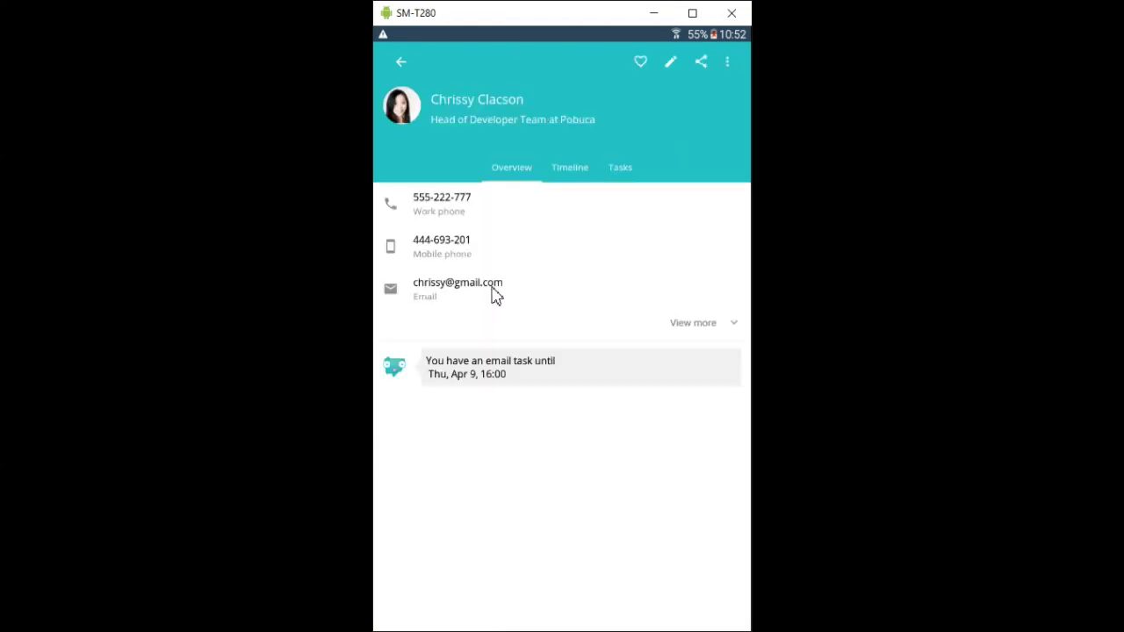
left_click(693, 322)
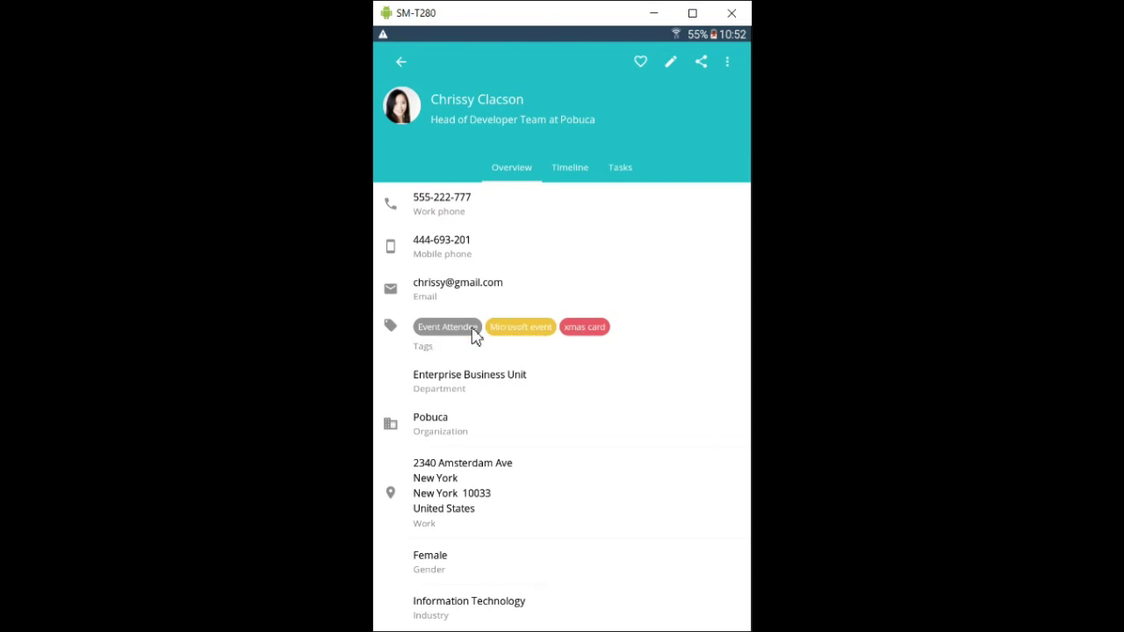
scroll(560, 396, "down", 2)
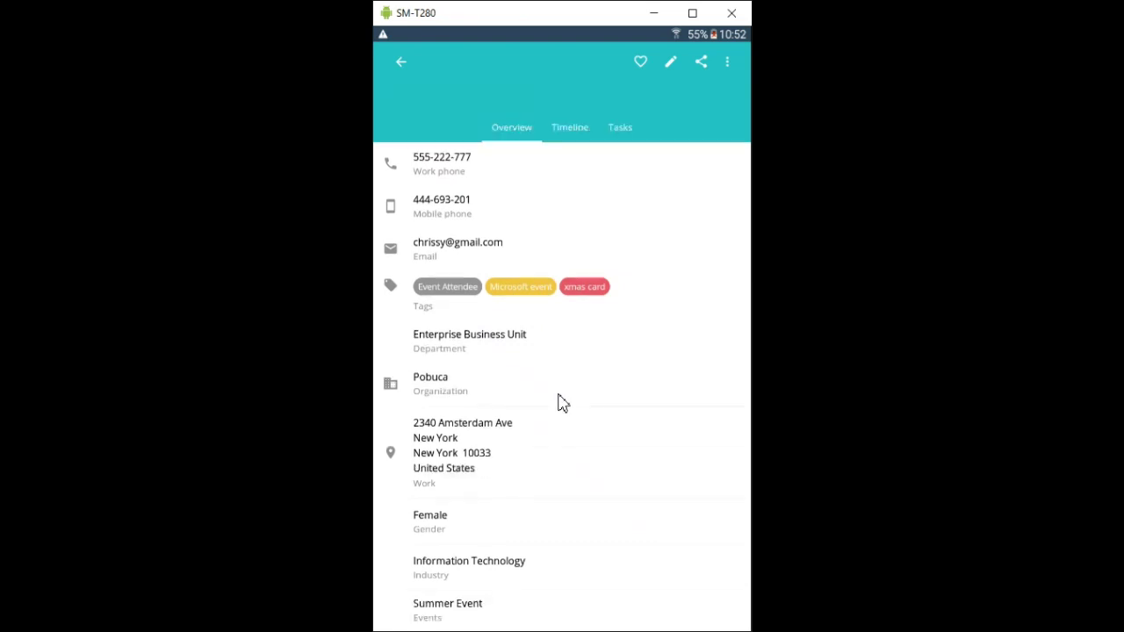
scroll(542, 471, "down", 5)
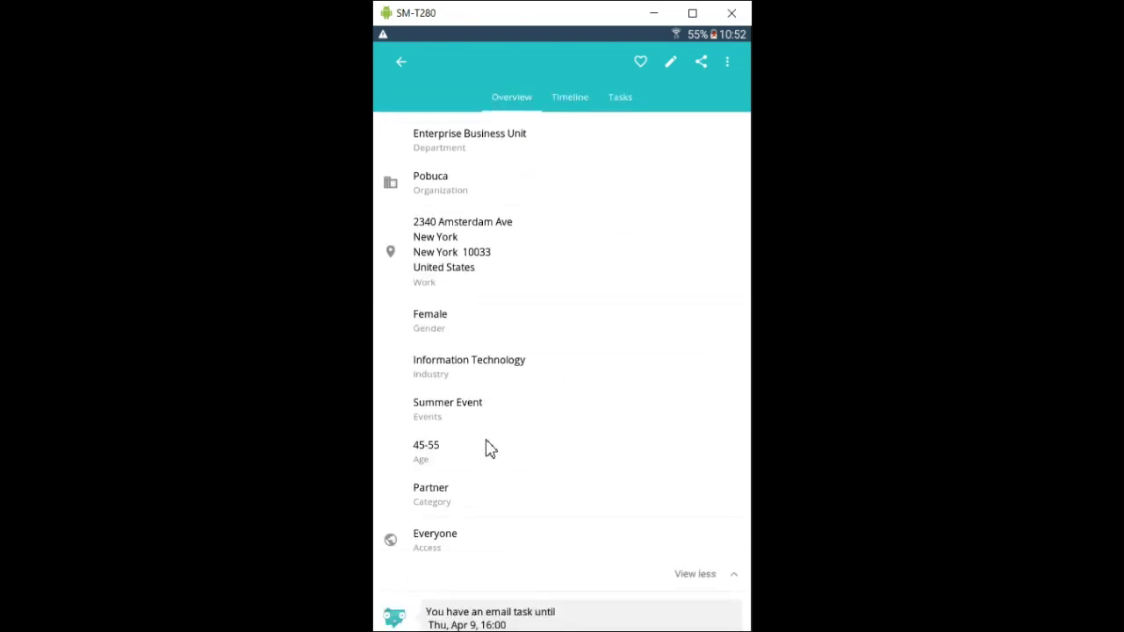
scroll(490, 446, "up", 5)
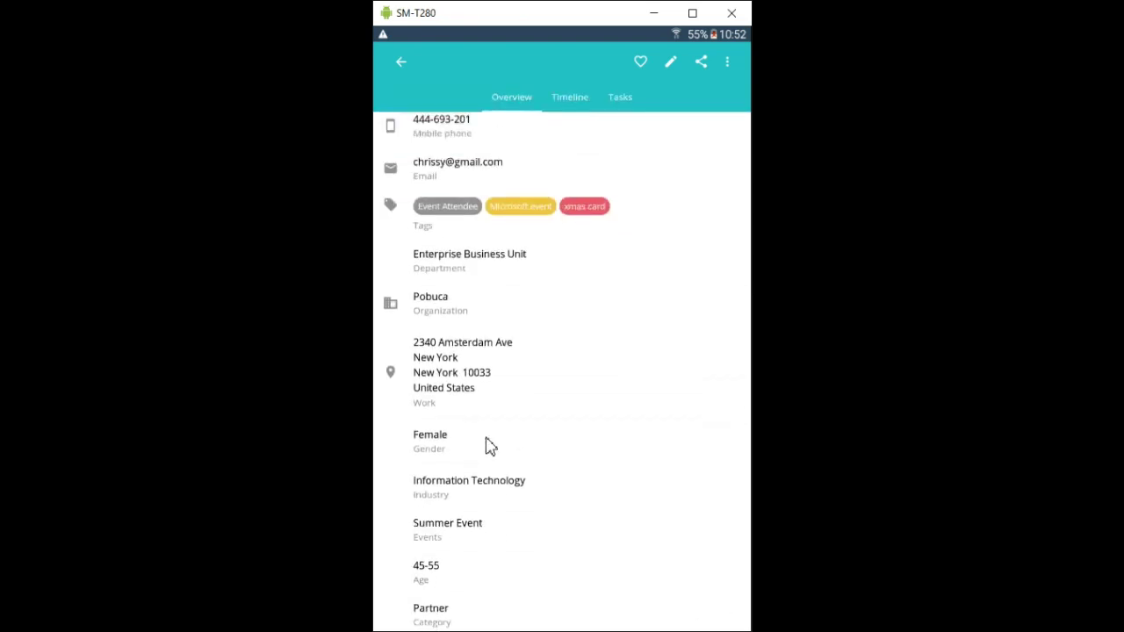
scroll(490, 446, "down", 5)
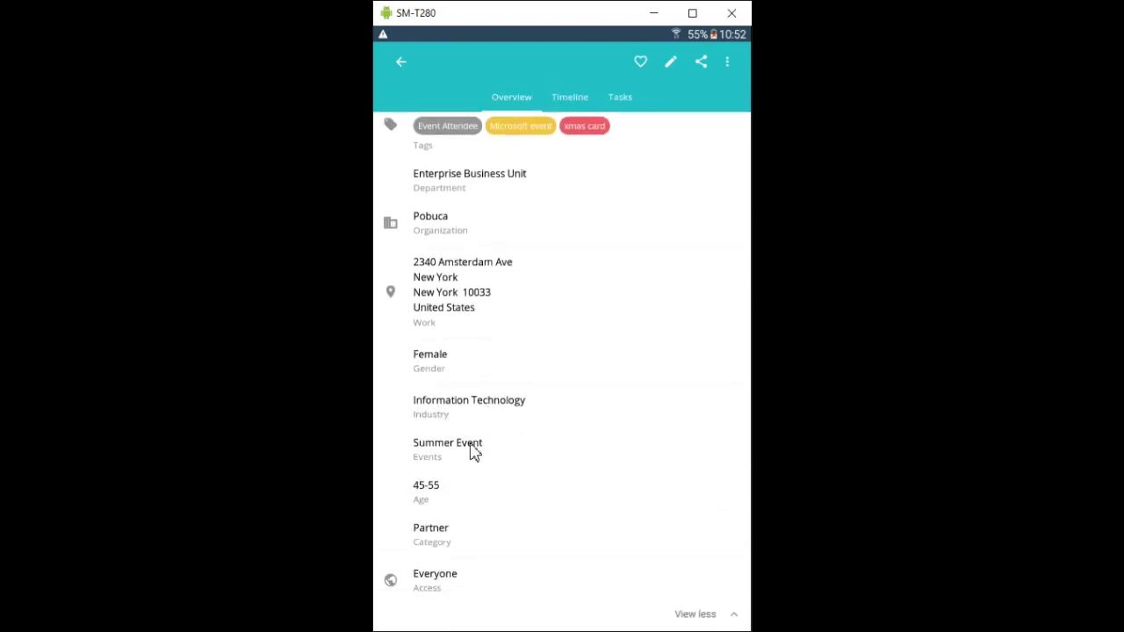
scroll(540, 399, "up", 5)
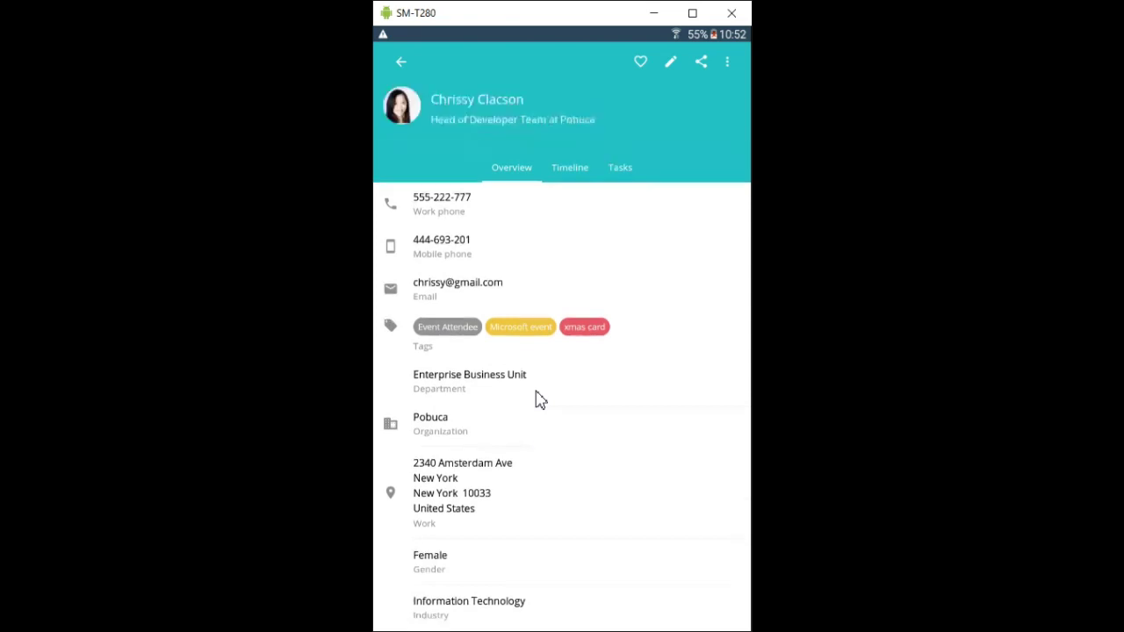
left_click(566, 175)
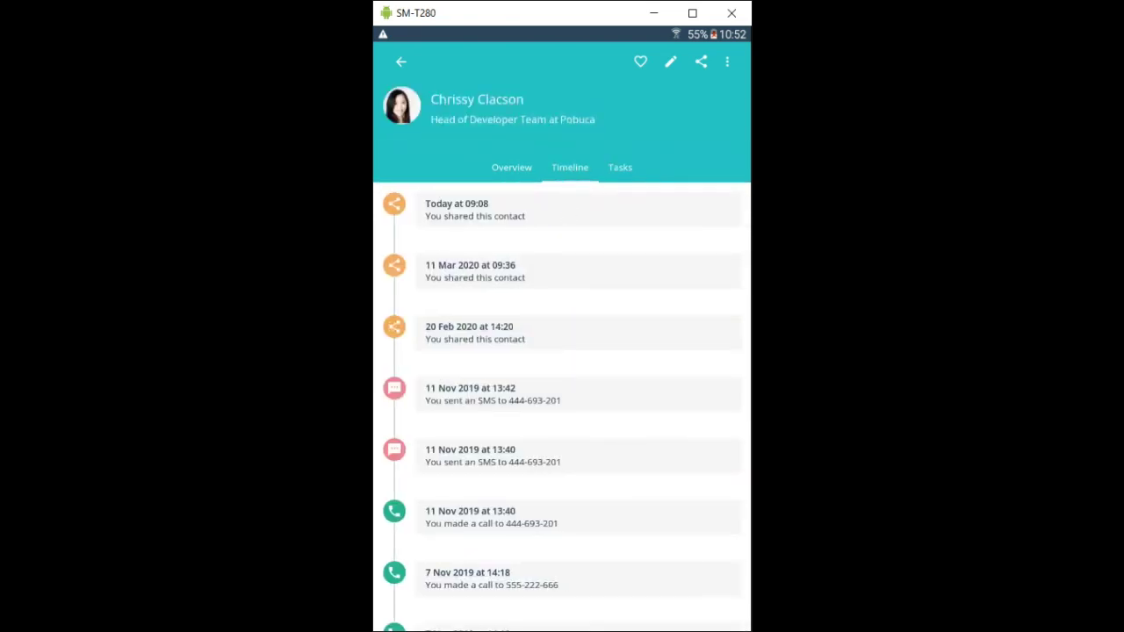
- Show the contact's Tasks, listing 'Follow up email' due Thu, Apr 9, 10:00
scroll(562, 386, "down", 1)
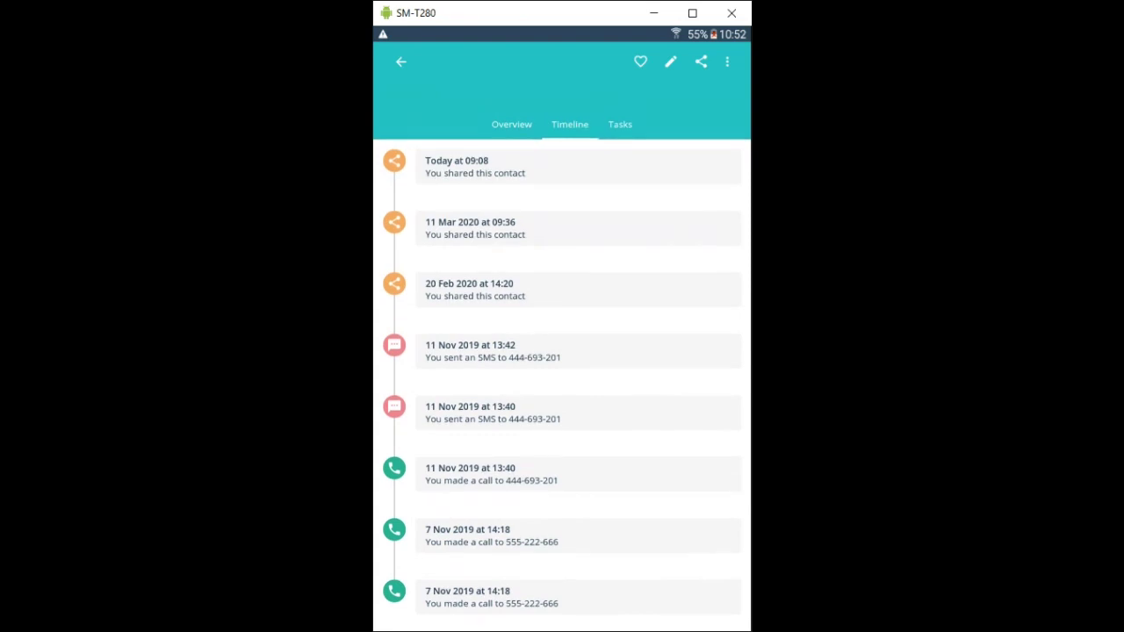
scroll(562, 386, "up", 1)
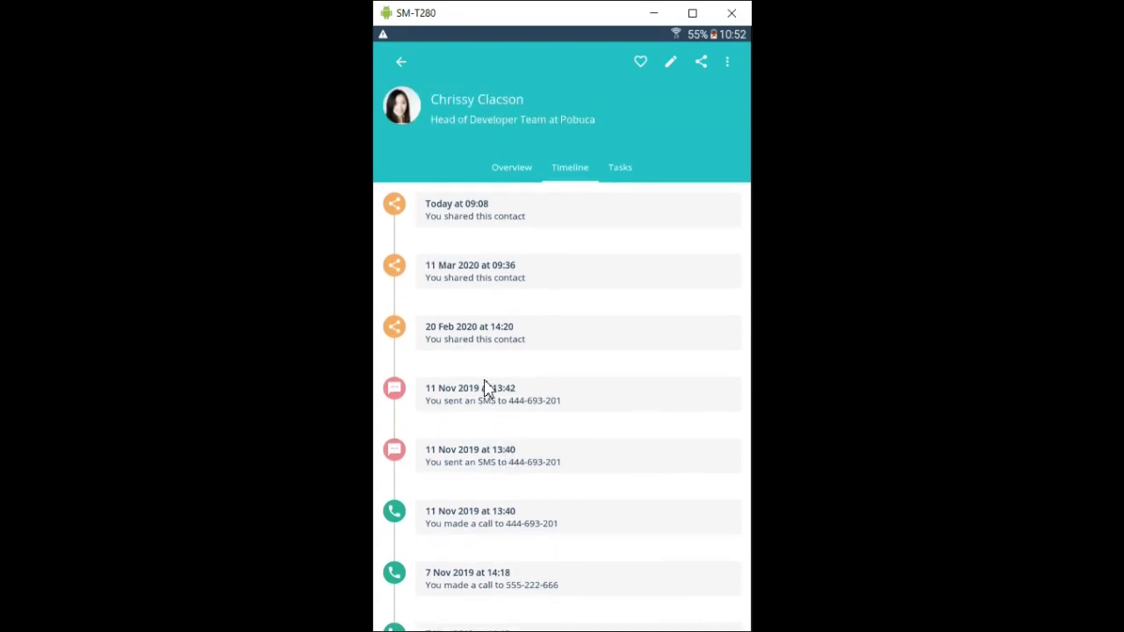
left_click(620, 167)
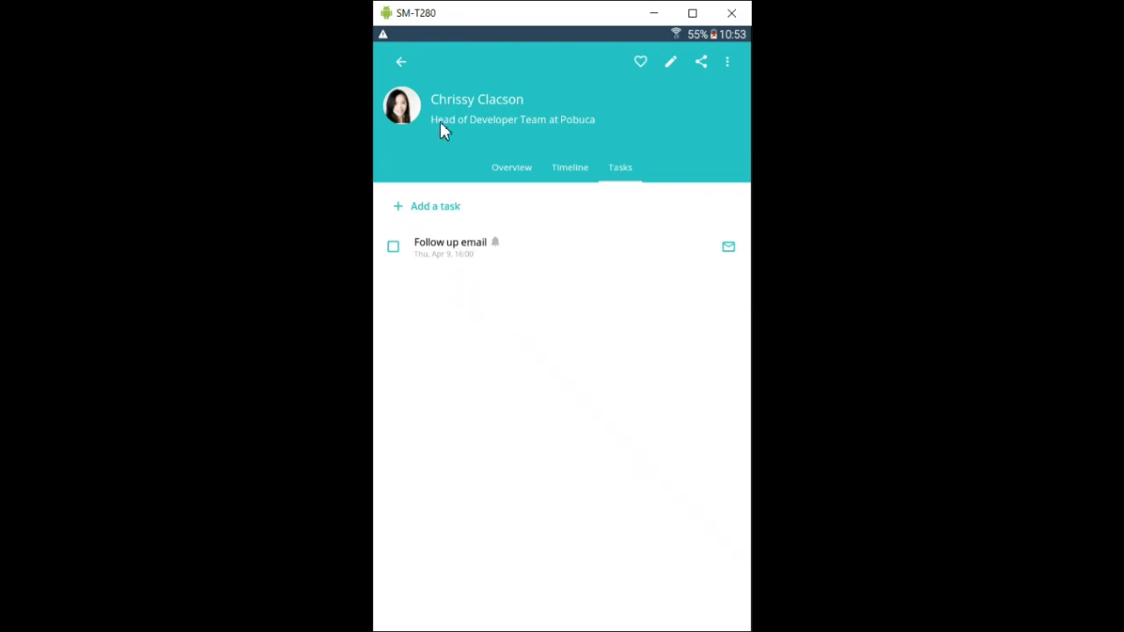
- Go back to the home screen and expand the + menu of add options
left_click(400, 61)
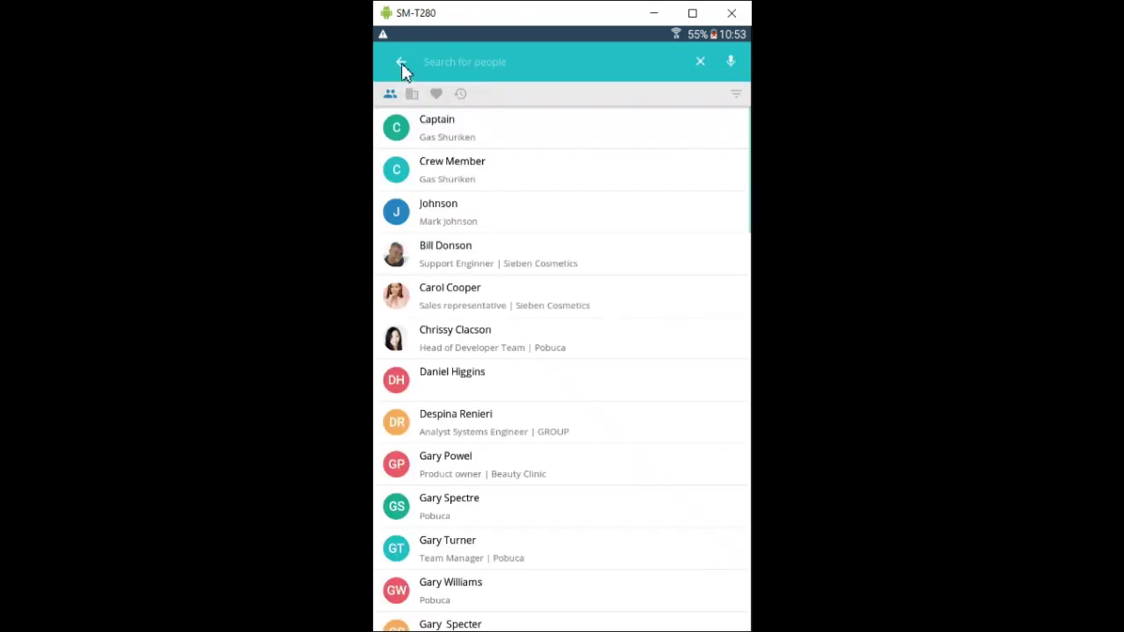
left_click(401, 63)
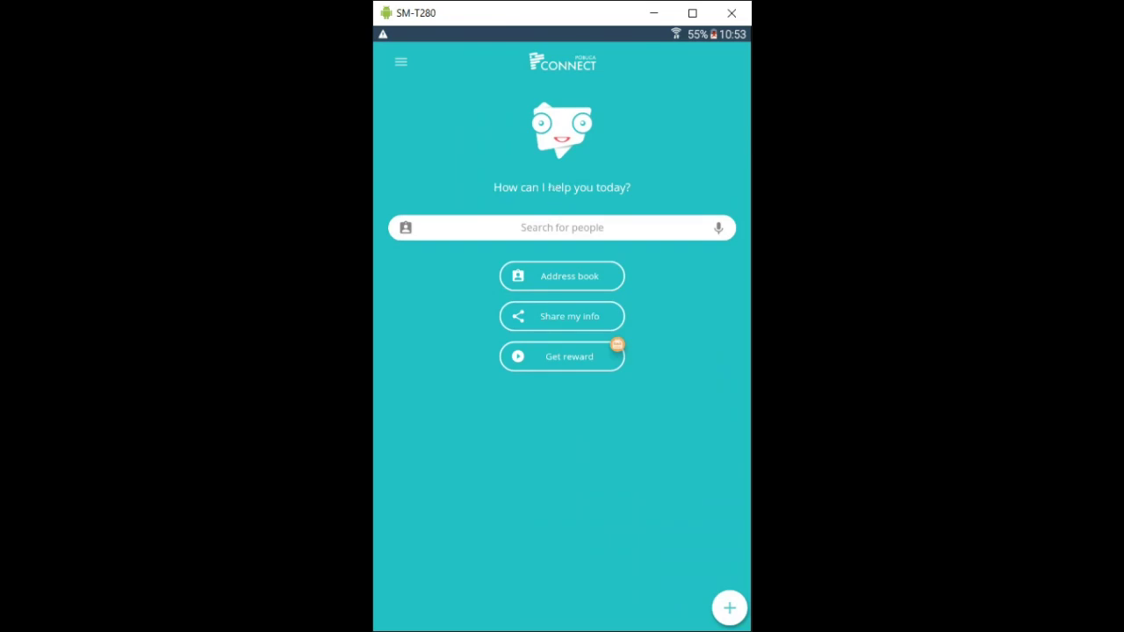
left_click(730, 608)
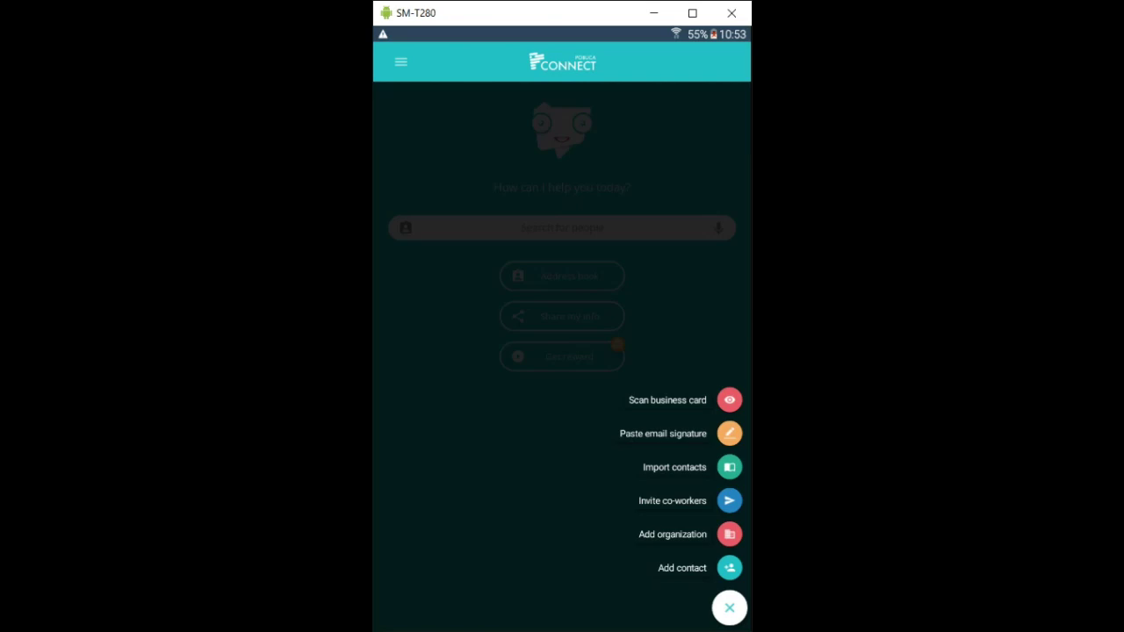
- Start a new contact and enter its work email to fetch details from the web
left_click(729, 568)
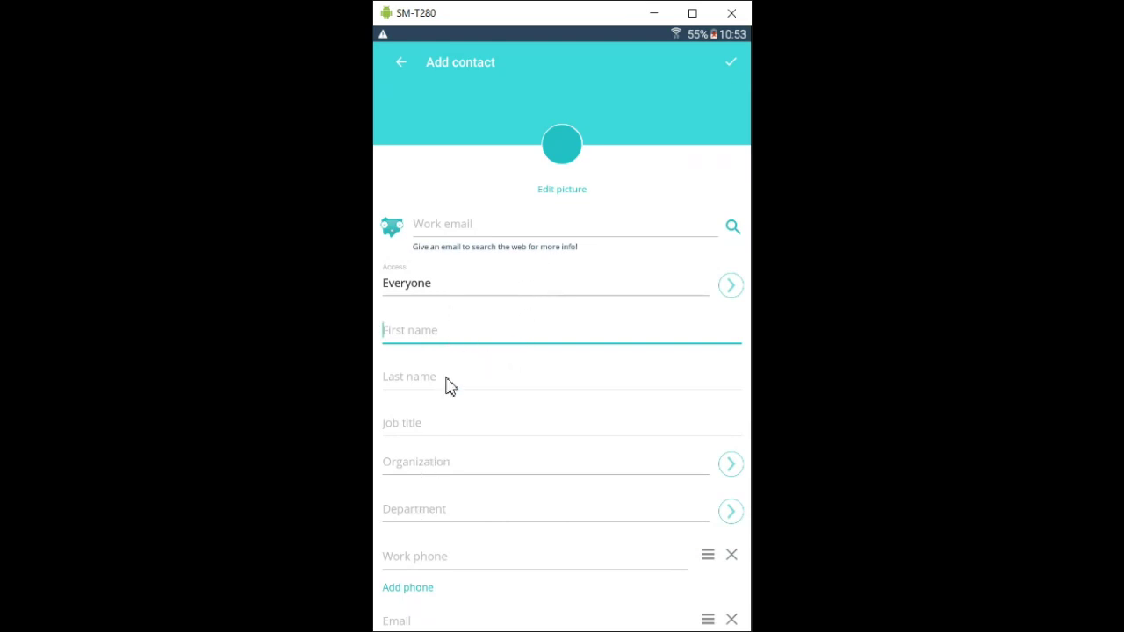
scroll(444, 465, "down", 3)
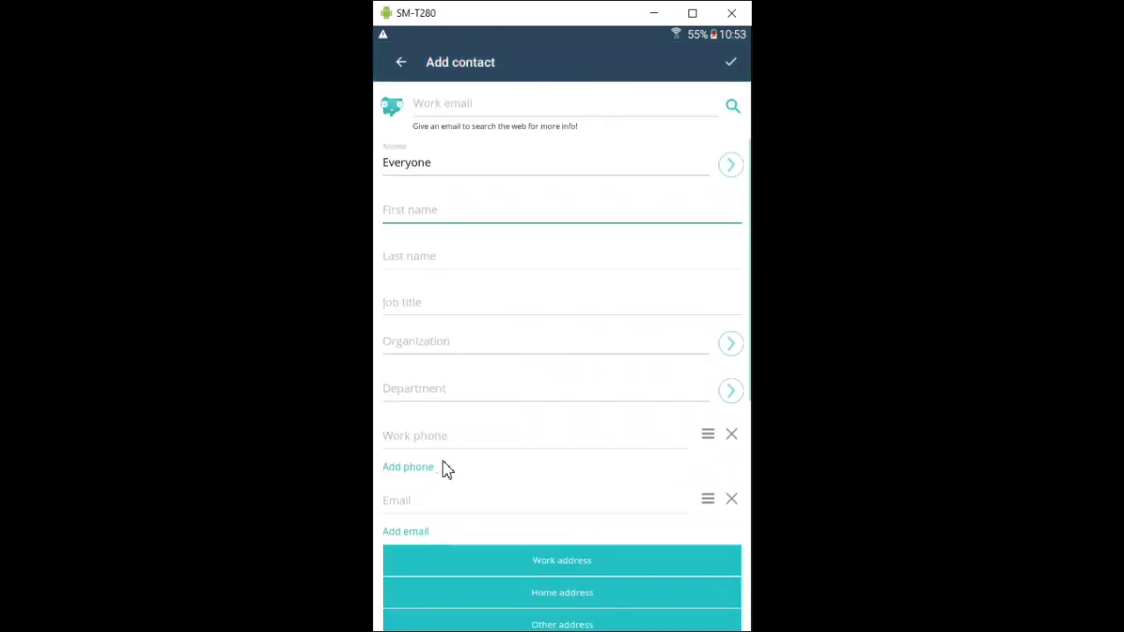
scroll(444, 467, "up", 2)
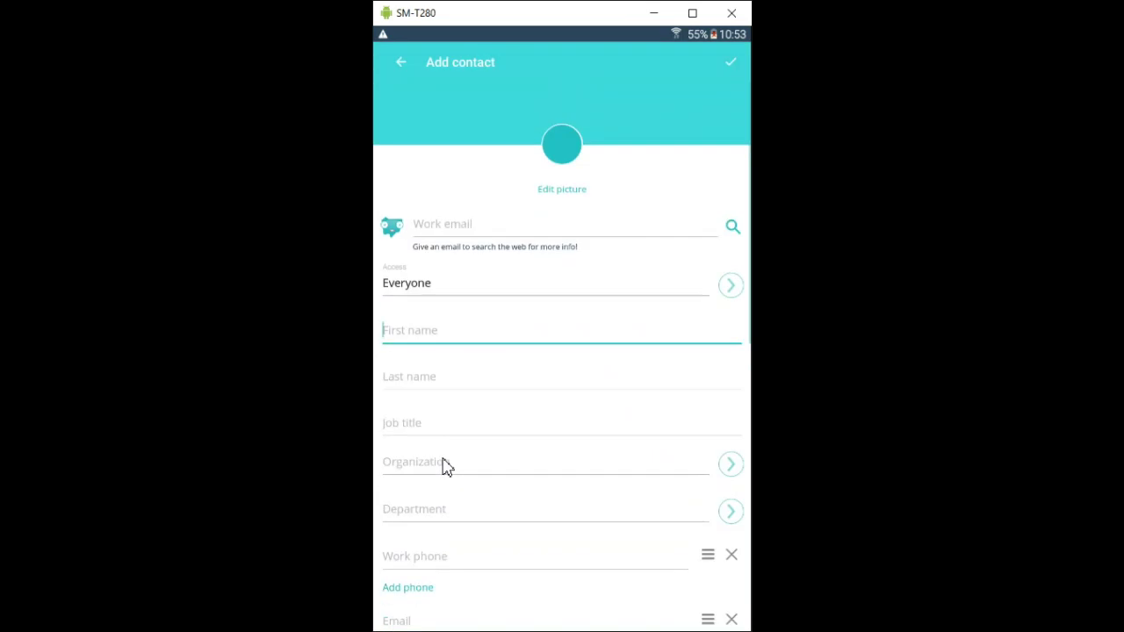
left_click(443, 230)
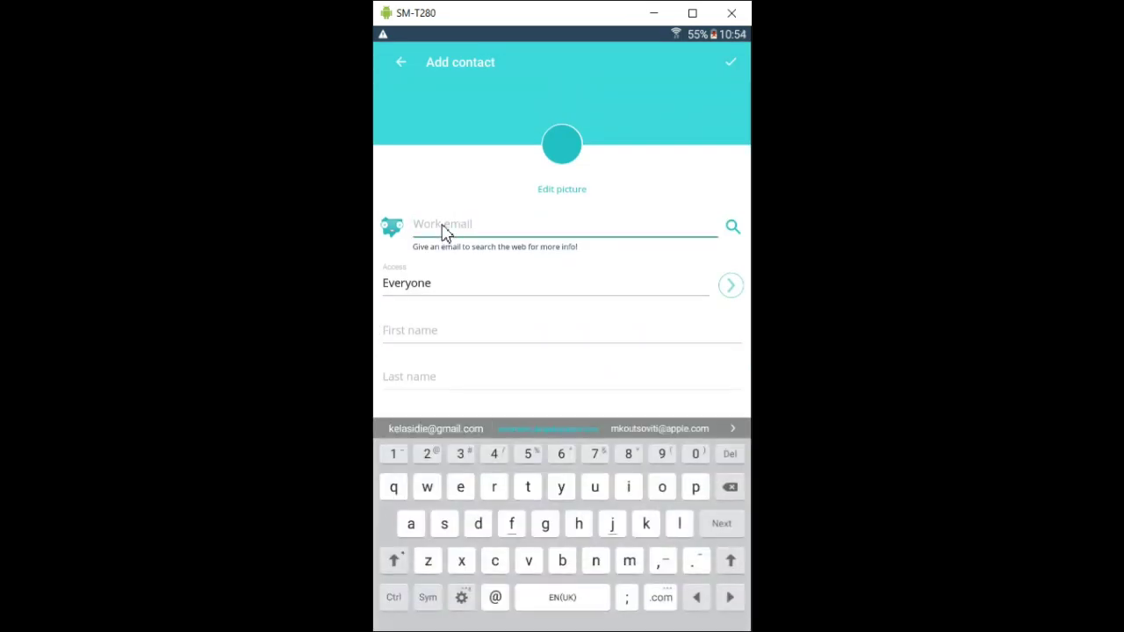
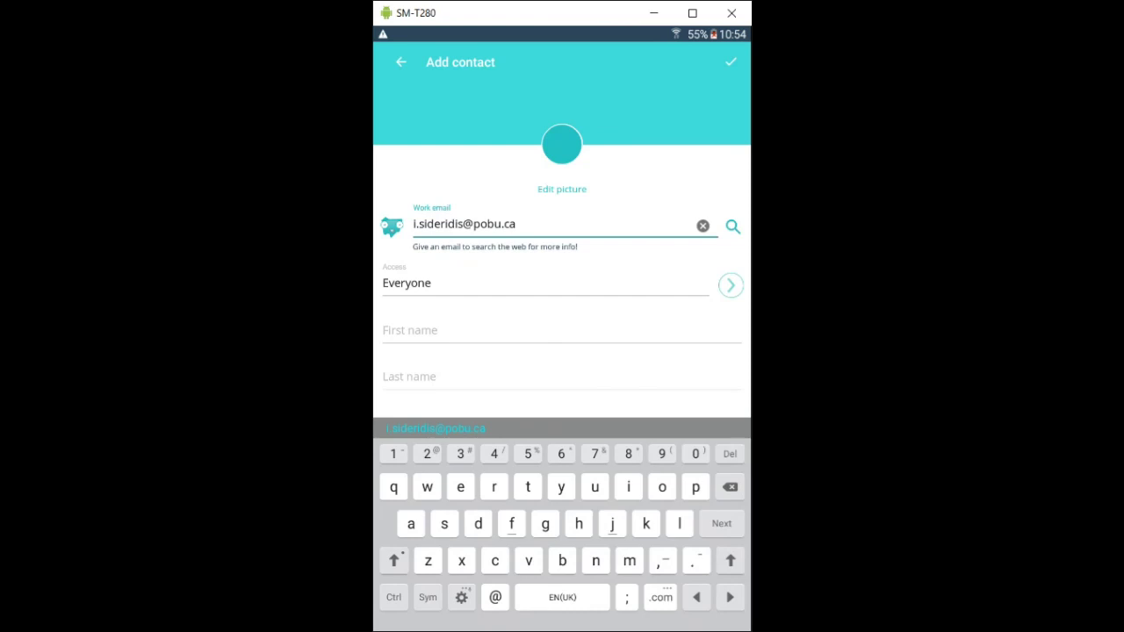
key("Return")
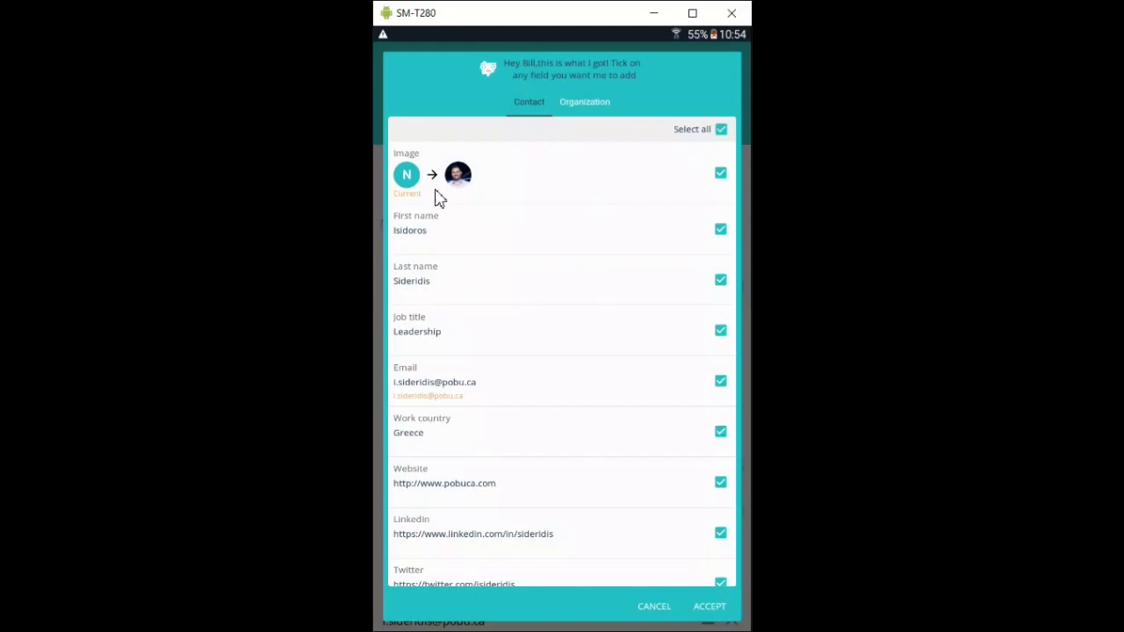
- Accept the web-found details to save the new contact
key("Escape")
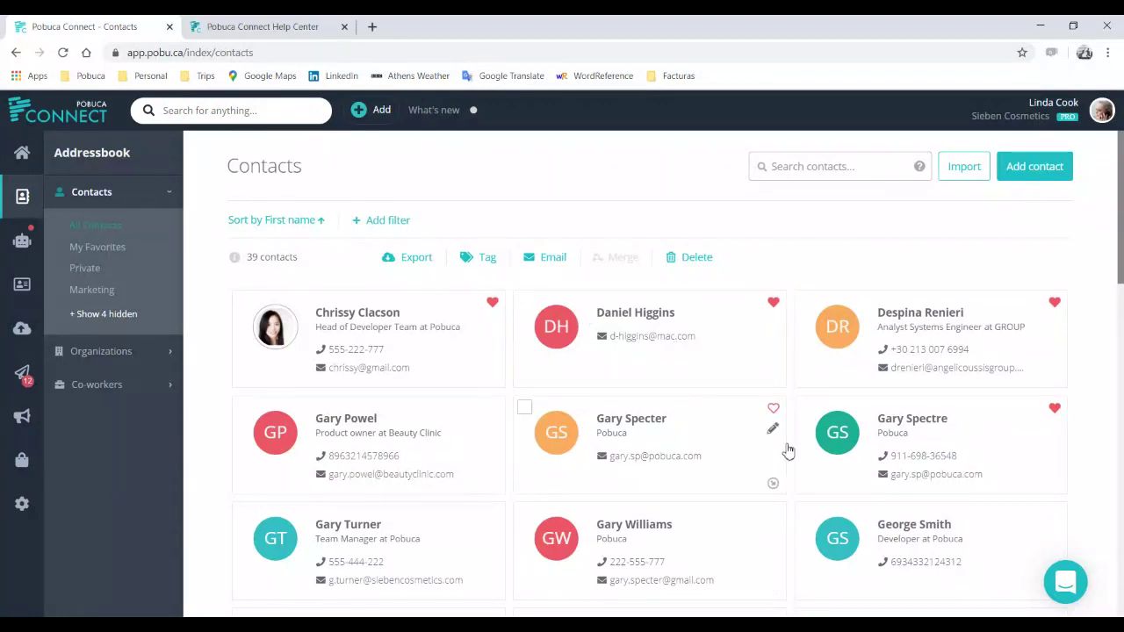
scroll(830, 444, "down", 3)
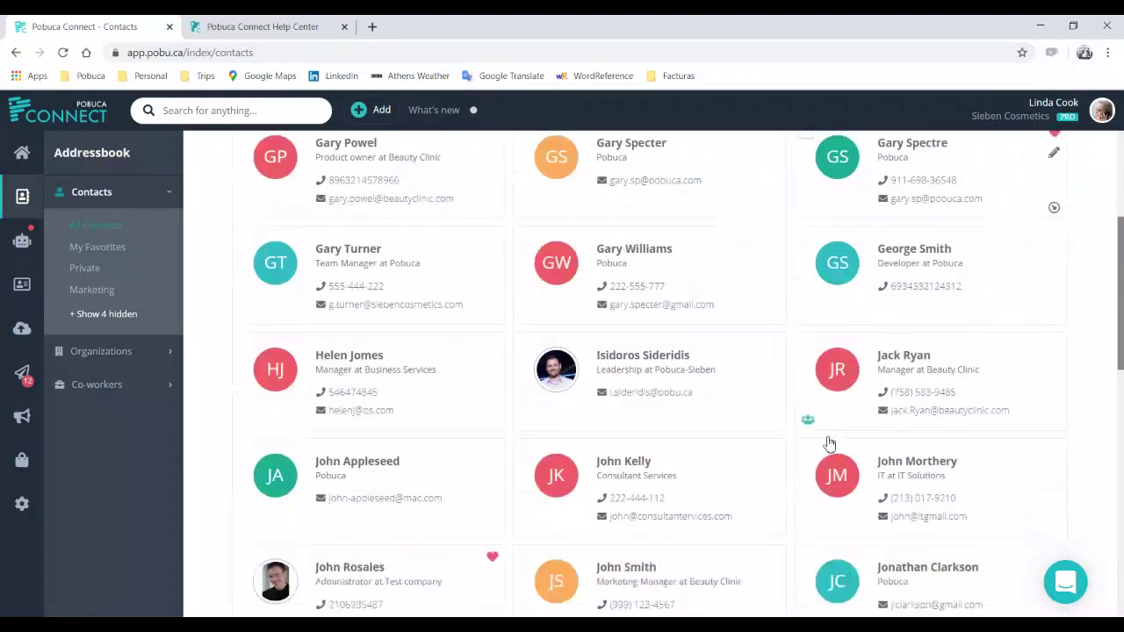
scroll(830, 443, "down", 3)
scroll(835, 445, "up", 3)
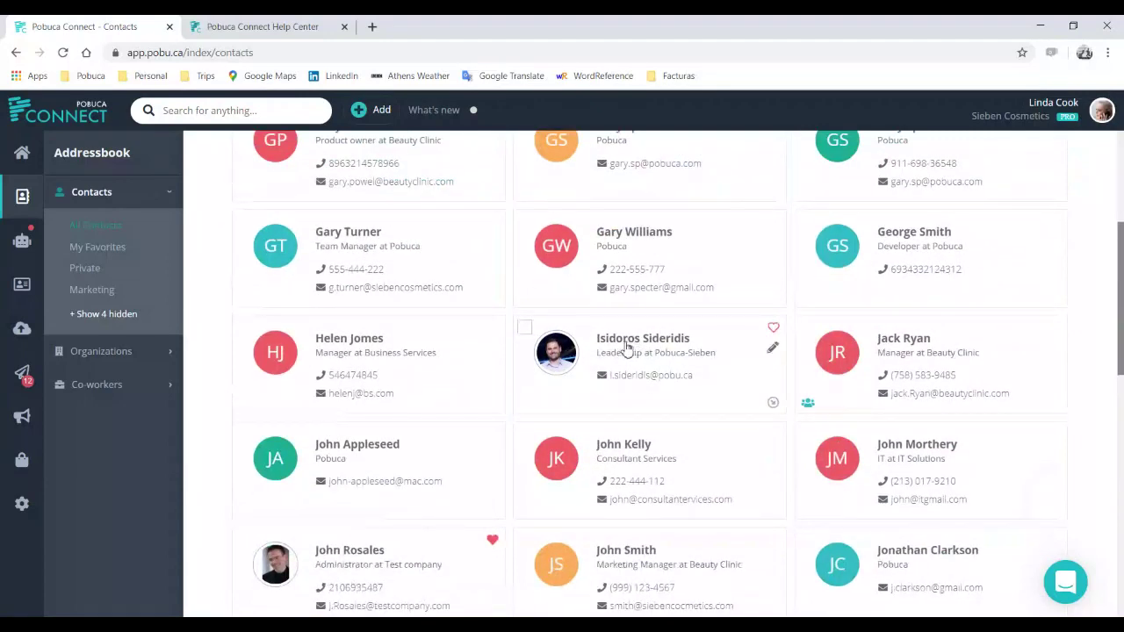
left_click(626, 348)
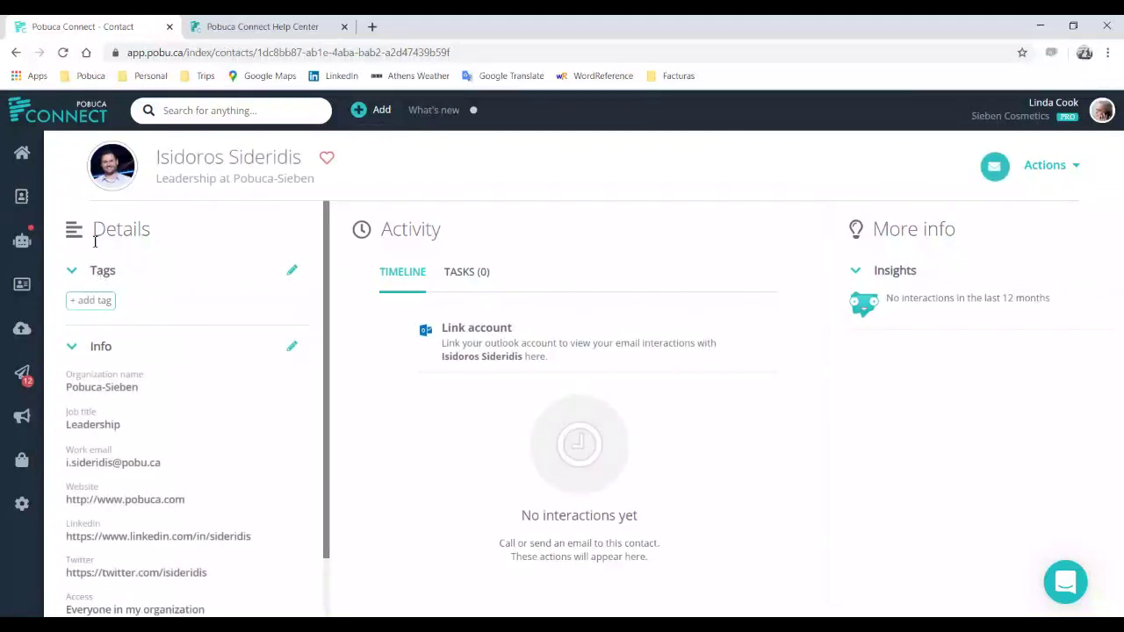
left_click(20, 200)
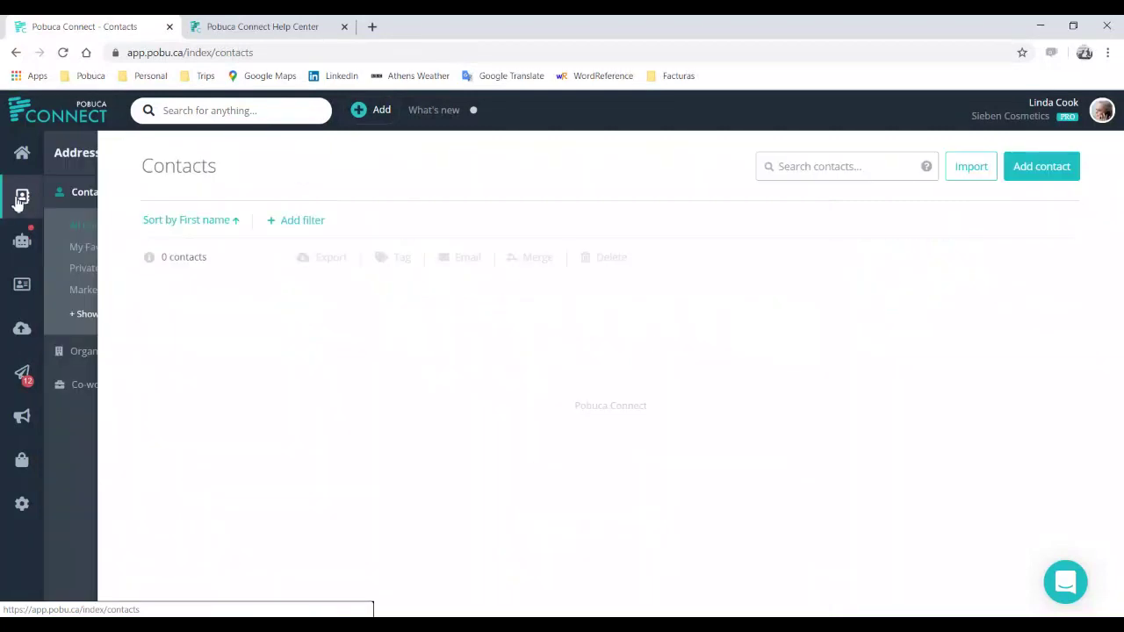
- Browse the Teams and Tags settings, then open Data management's Contacts custom fields
left_click(35, 507)
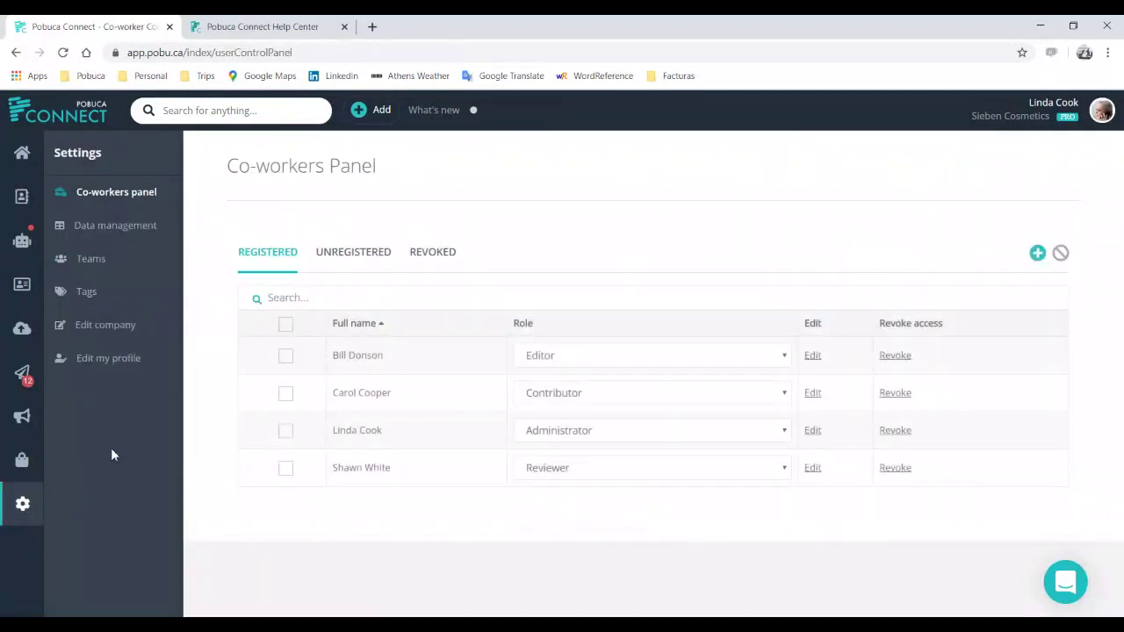
left_click(94, 261)
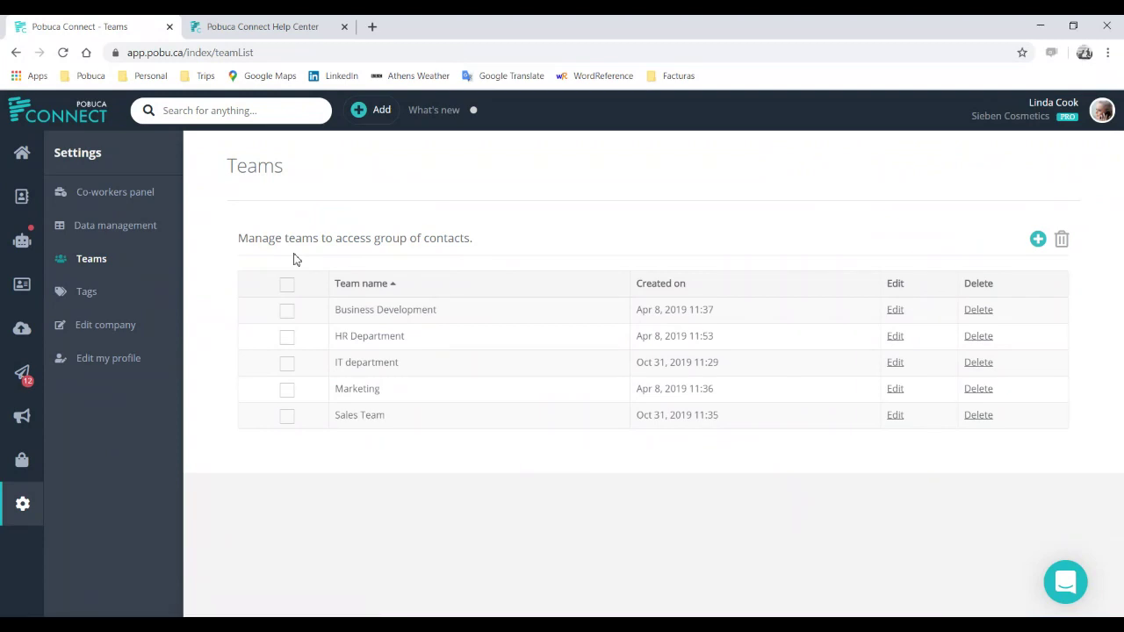
left_click(88, 295)
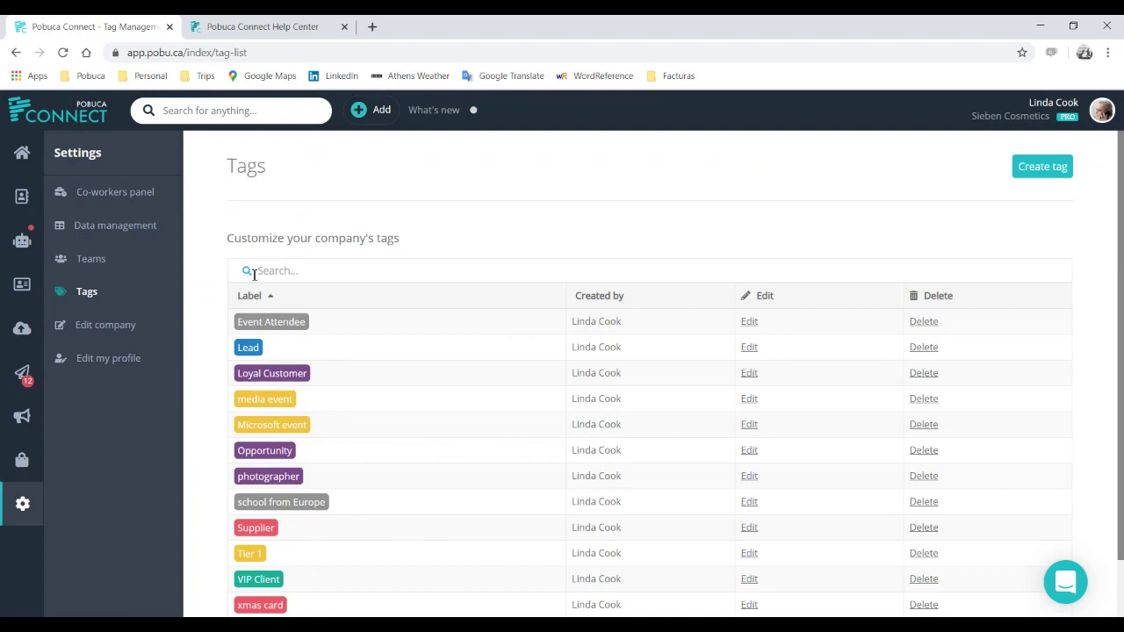
left_click(143, 198)
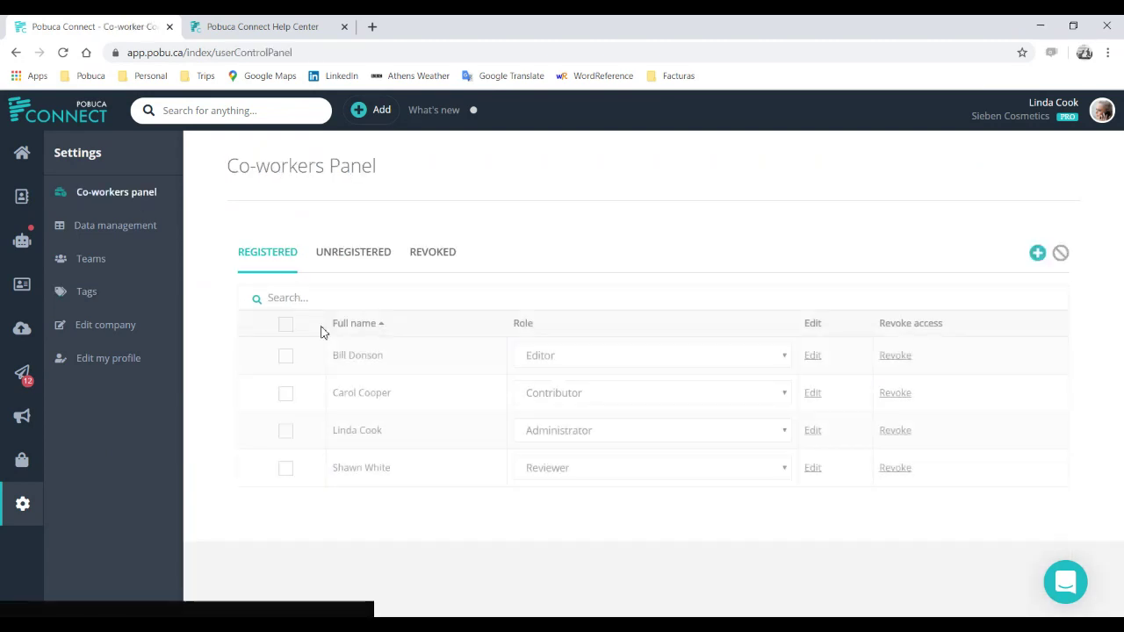
left_click(92, 228)
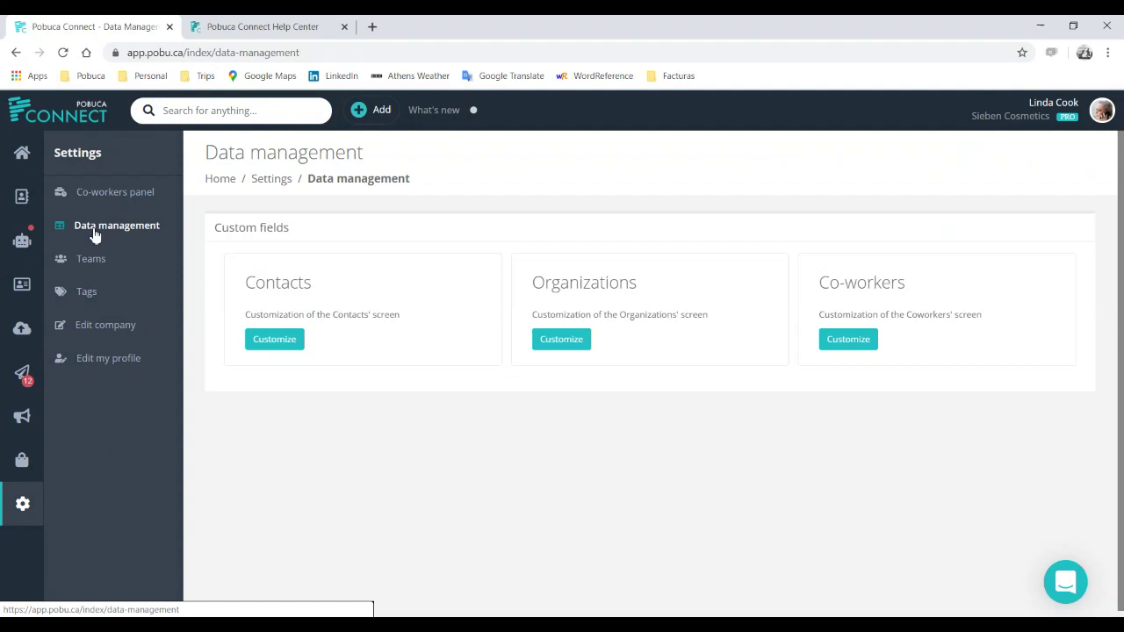
left_click(276, 341)
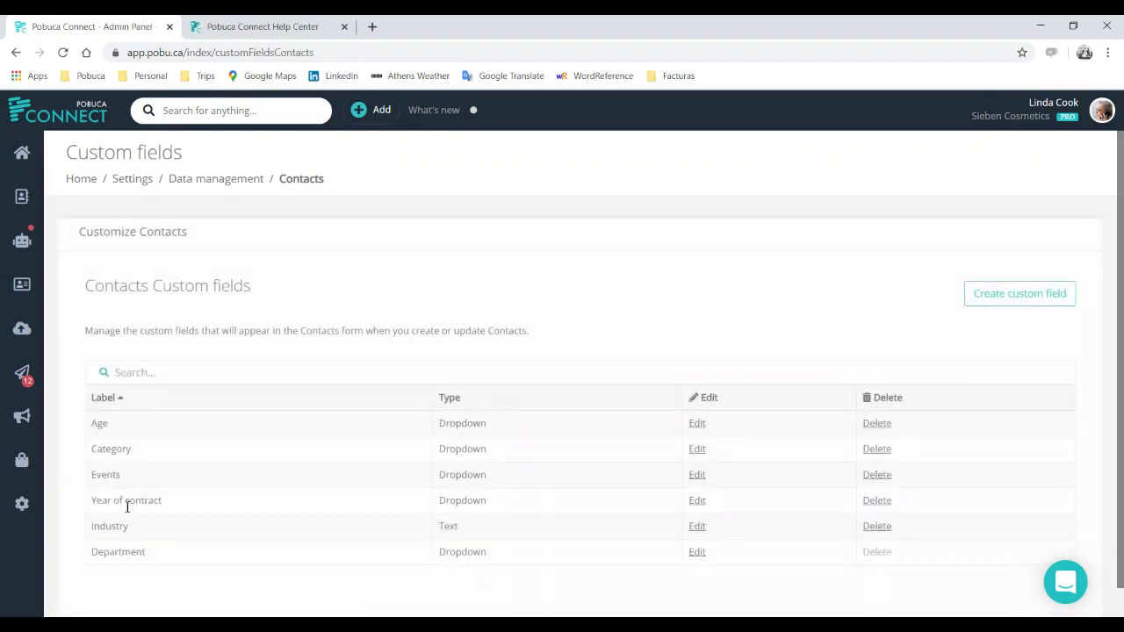
- Filter the contacts list to Department is Marketing, showing 5 matches
left_click(22, 199)
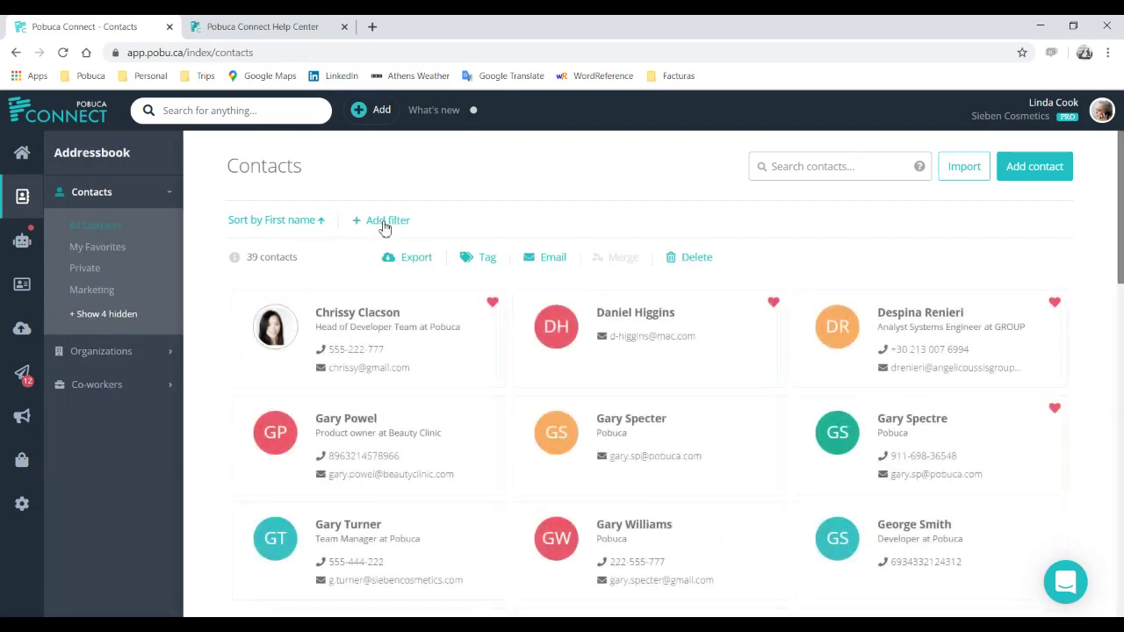
left_click(384, 224)
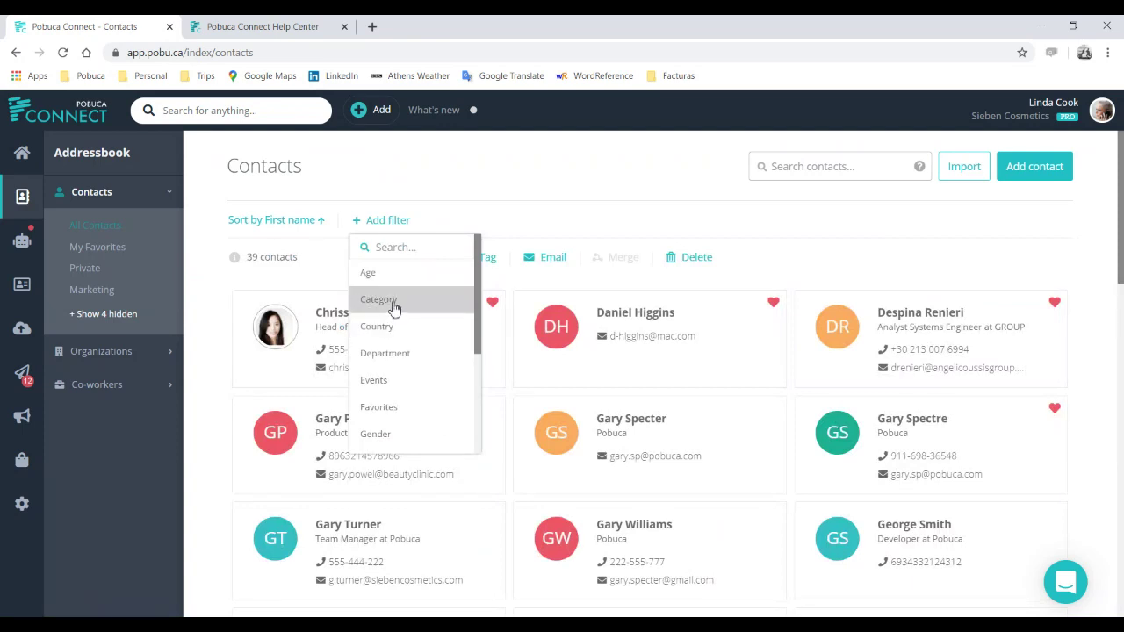
left_click(401, 352)
left_click(416, 274)
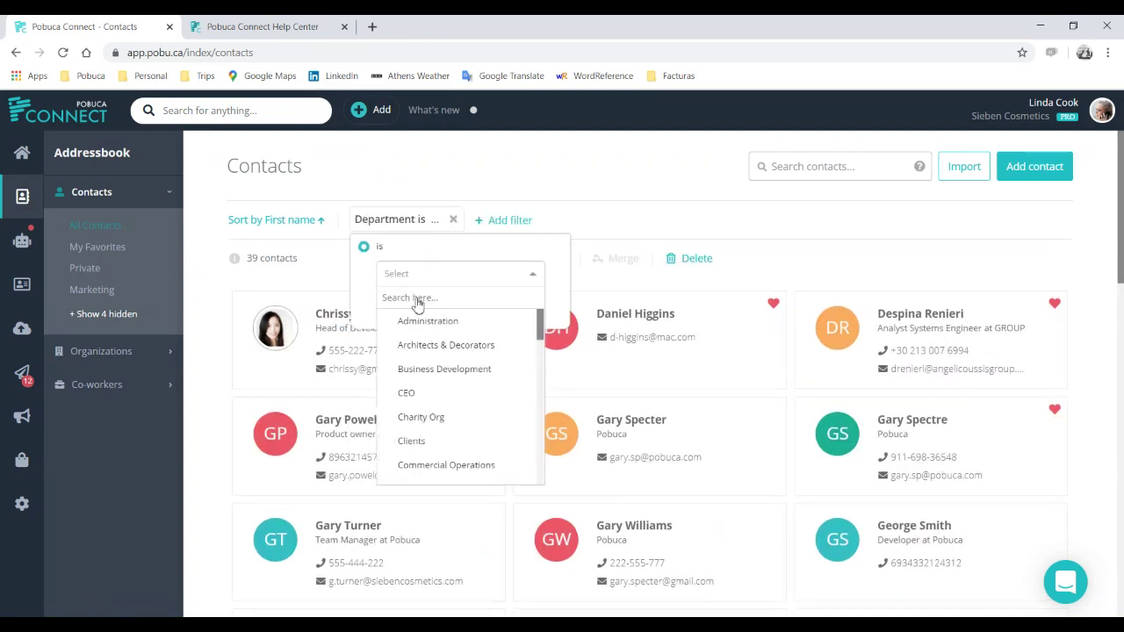
type("mark")
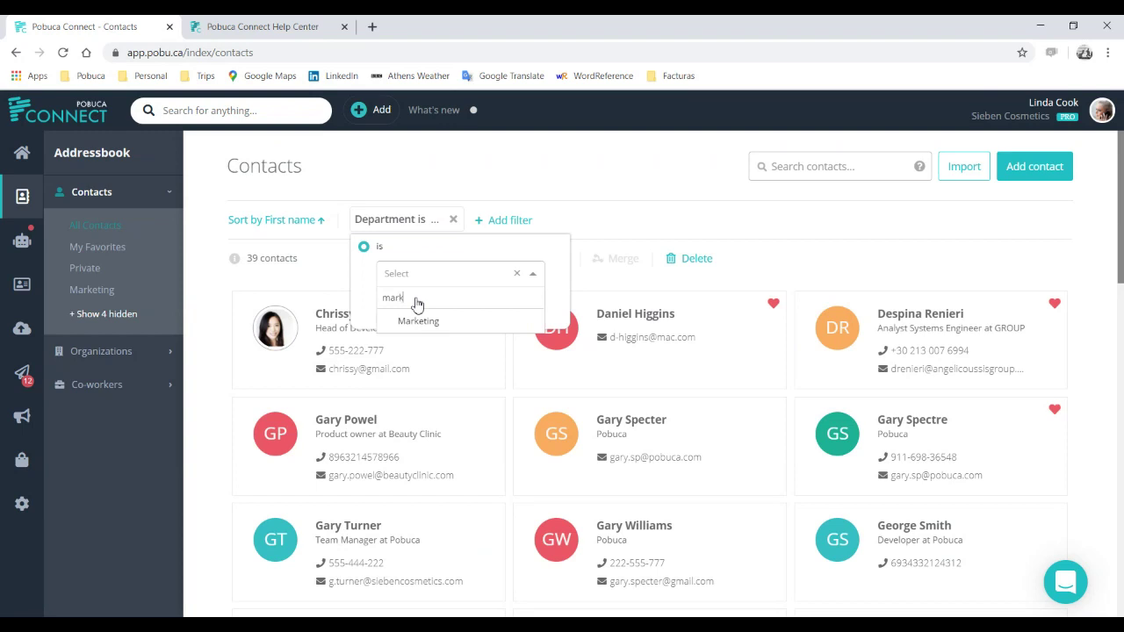
left_click(416, 320)
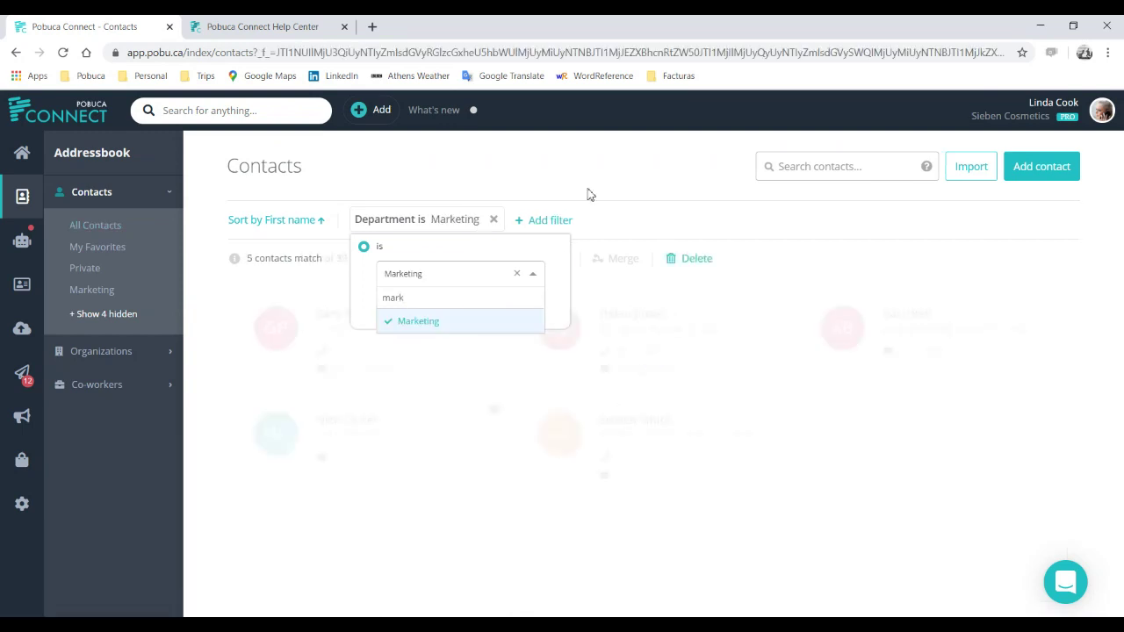
left_click(615, 169)
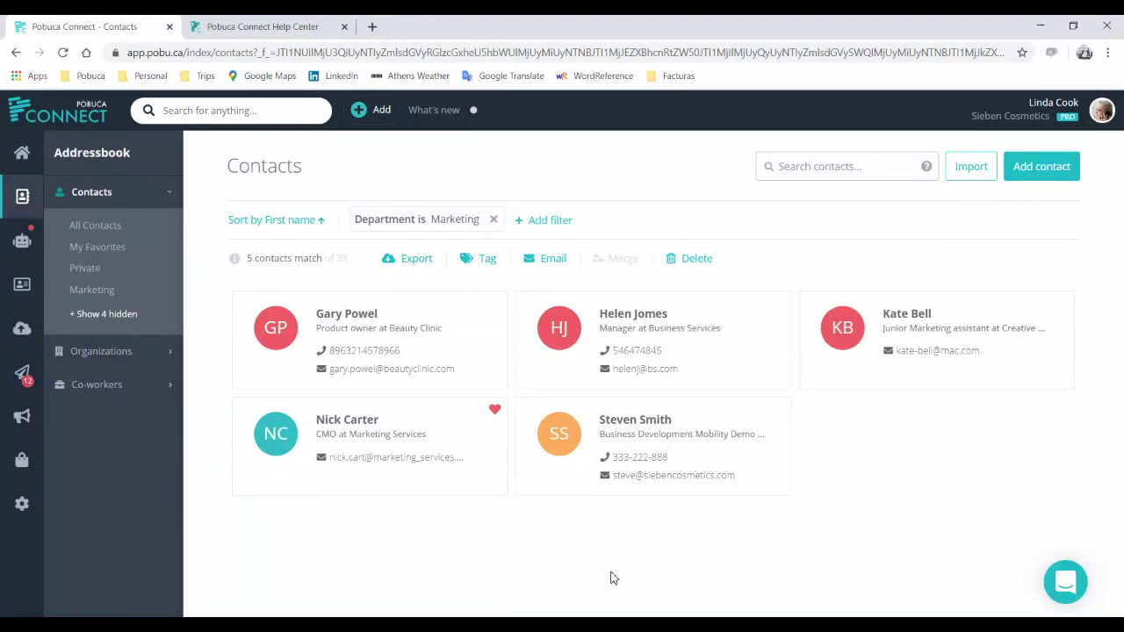
- Return to the unfiltered All Contacts list of 39 contacts
left_click(24, 200)
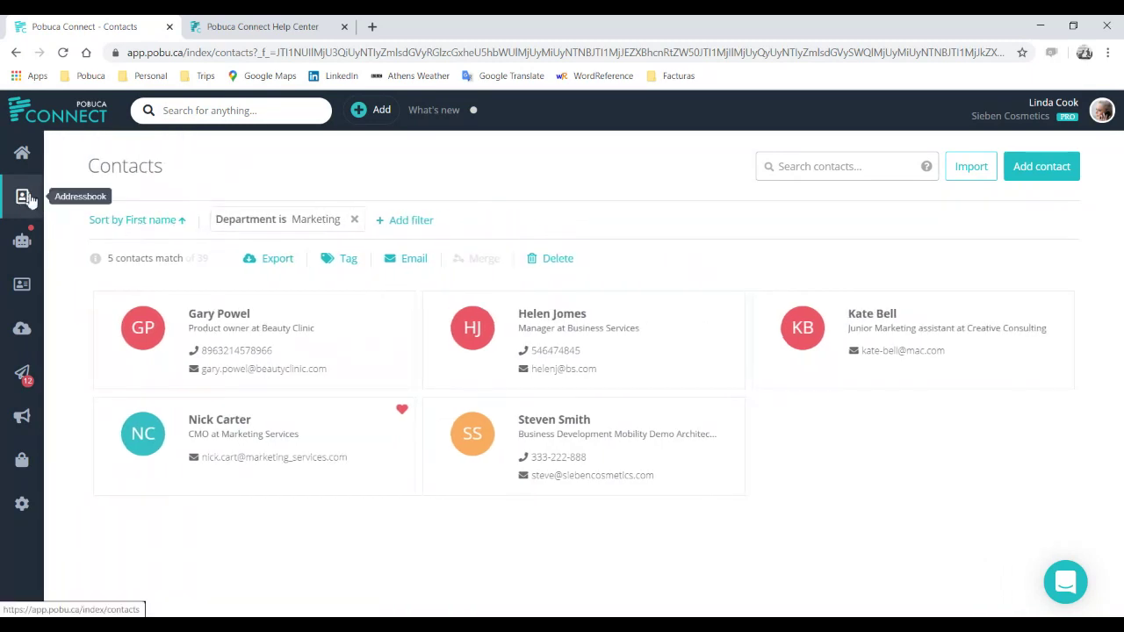
left_click(23, 198)
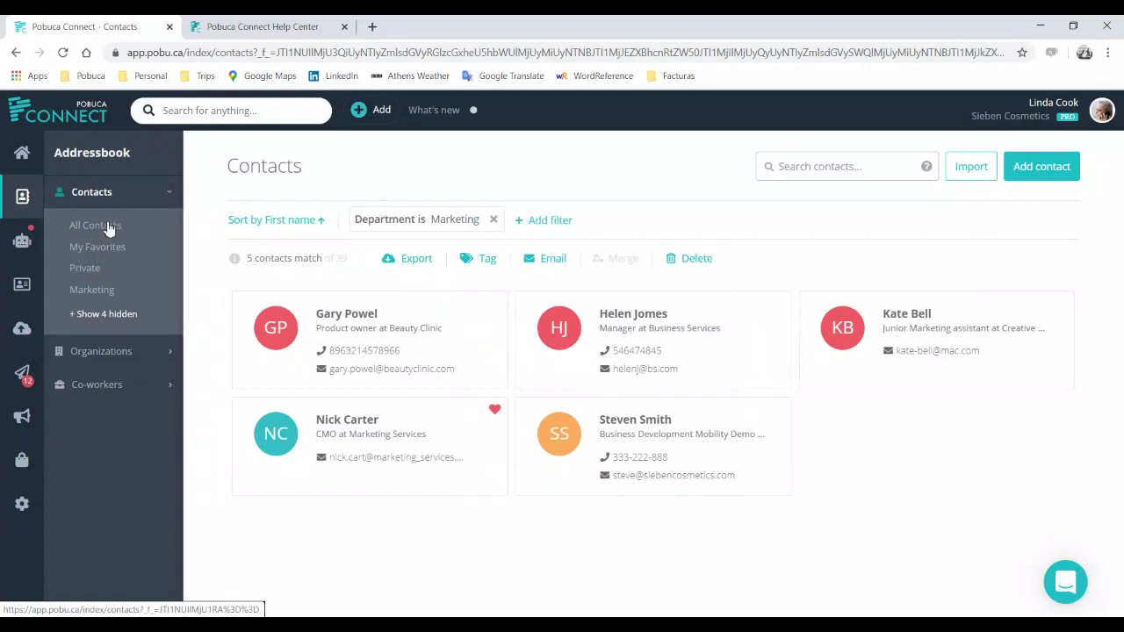
left_click(107, 226)
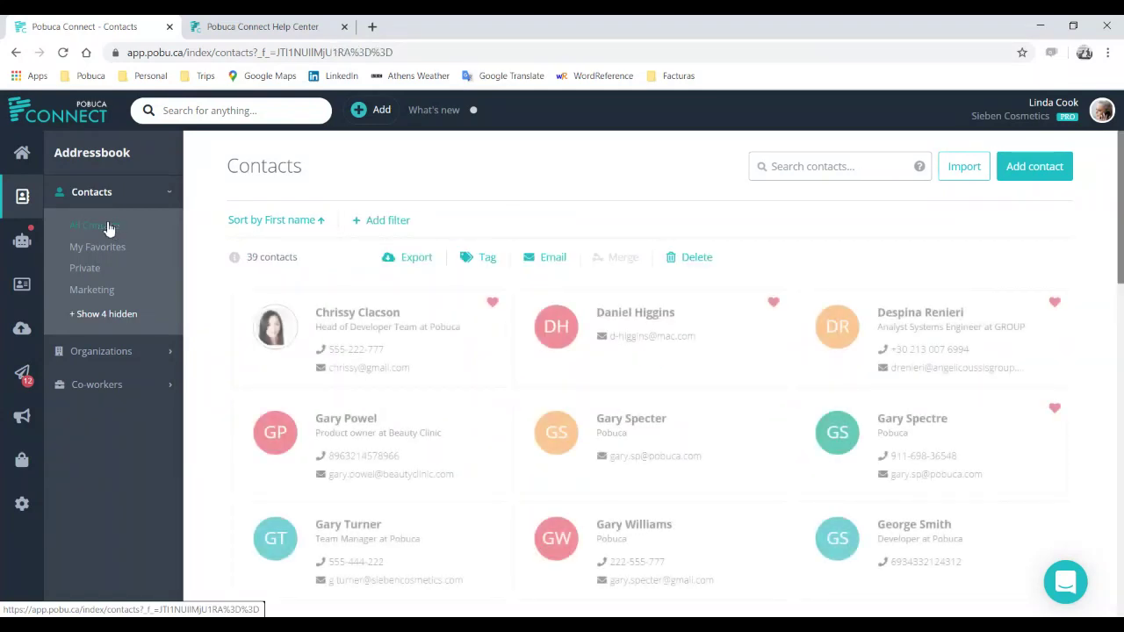